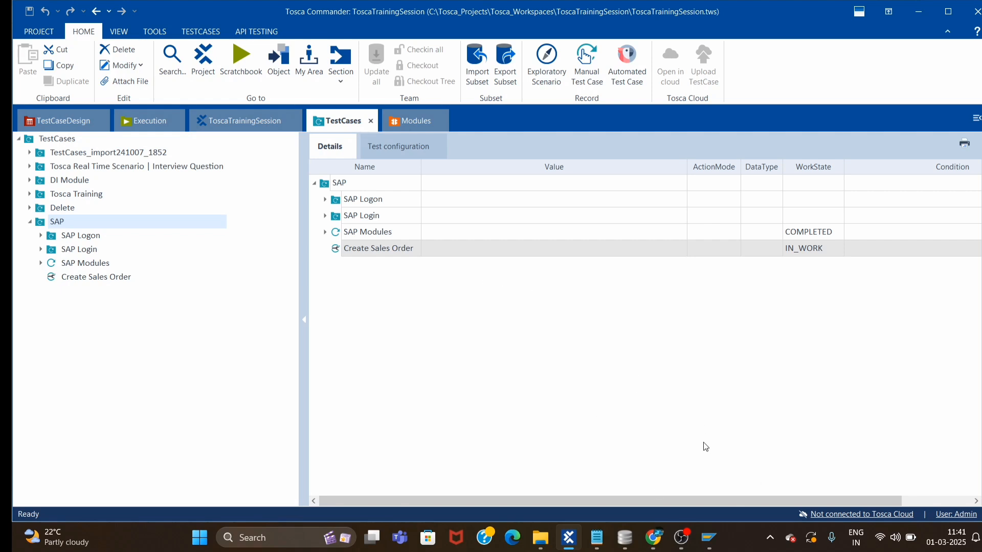
Bring the SAP Easy Access window to the front.
mouse_move(709, 538)
left_click(736, 468)
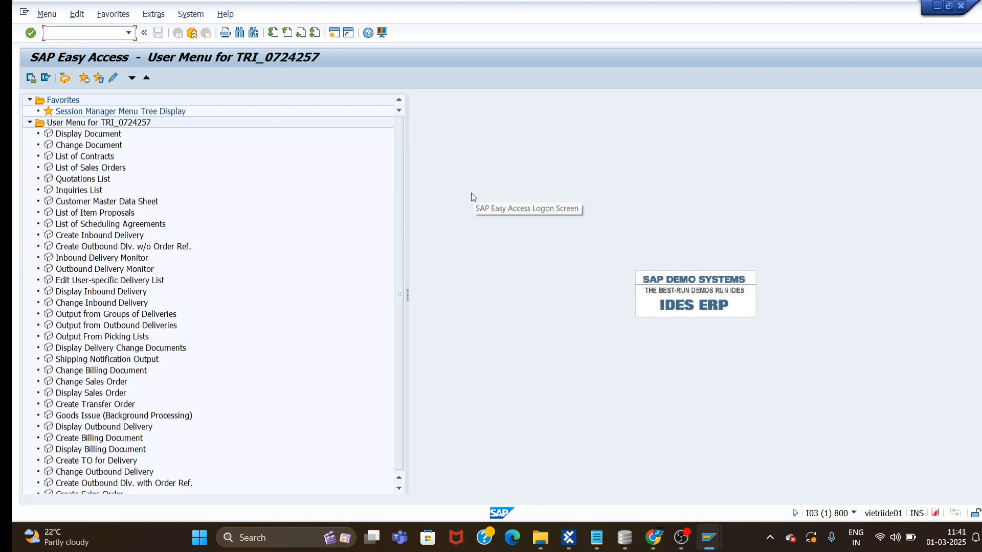
scroll(124, 279, "down", 1)
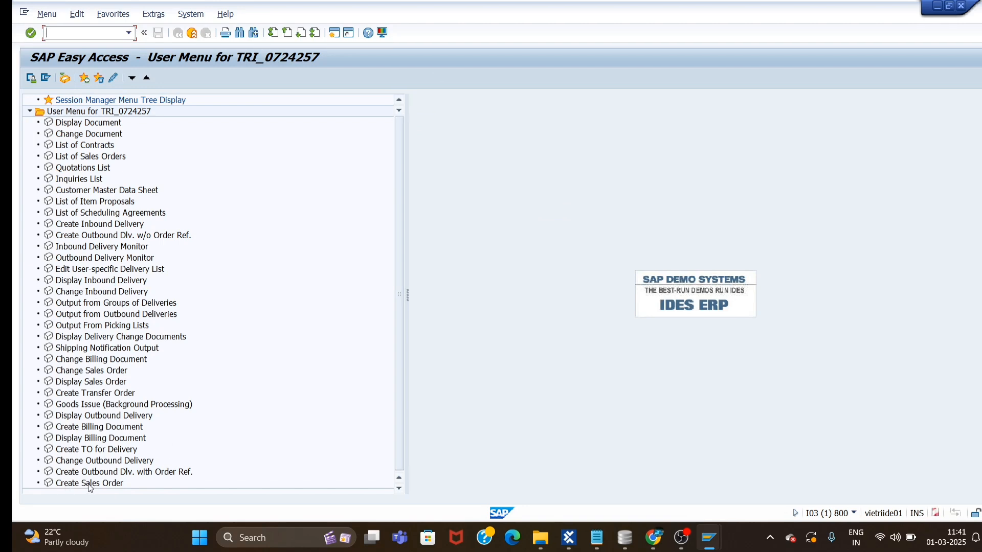
scroll(115, 230, "up", 1)
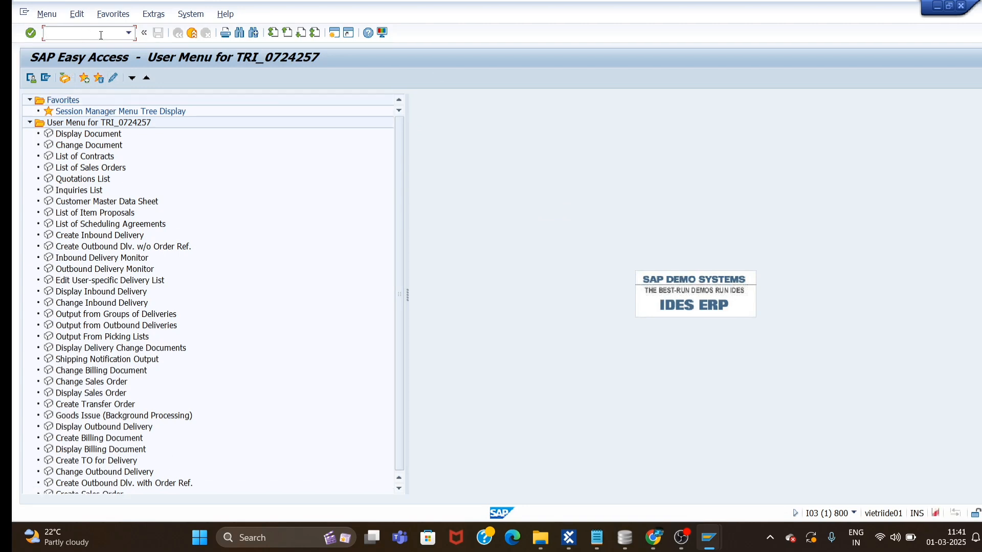
scroll(131, 402, "down", 1)
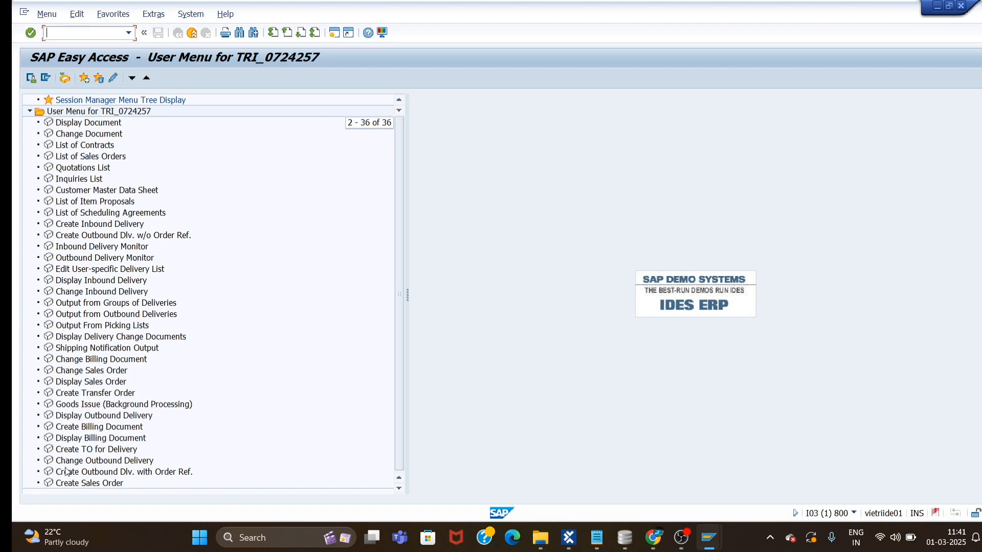
scroll(74, 182, "up", 1)
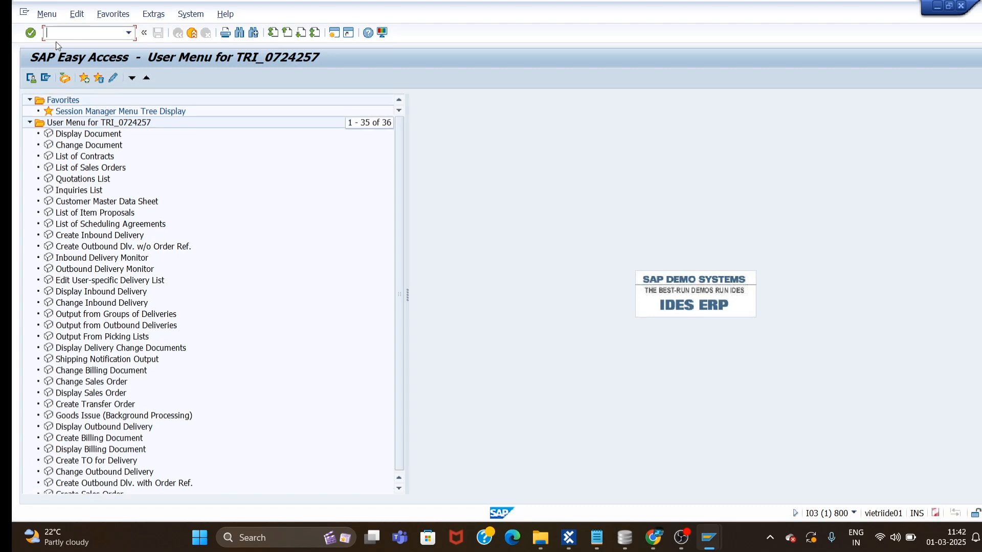
Run transaction /nva01 from the command field history to open Create Sales Order.
left_click(130, 33)
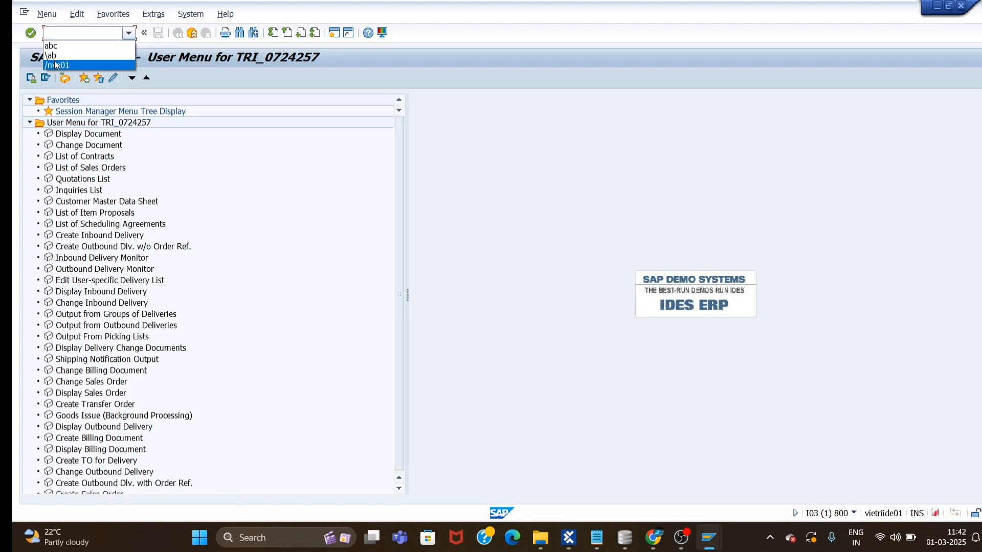
left_click(60, 66)
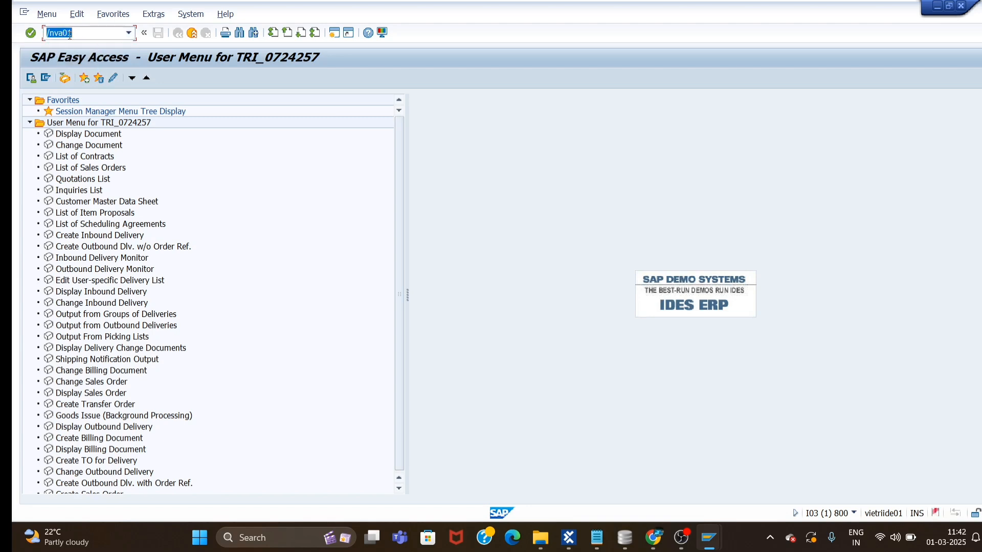
left_click(100, 35)
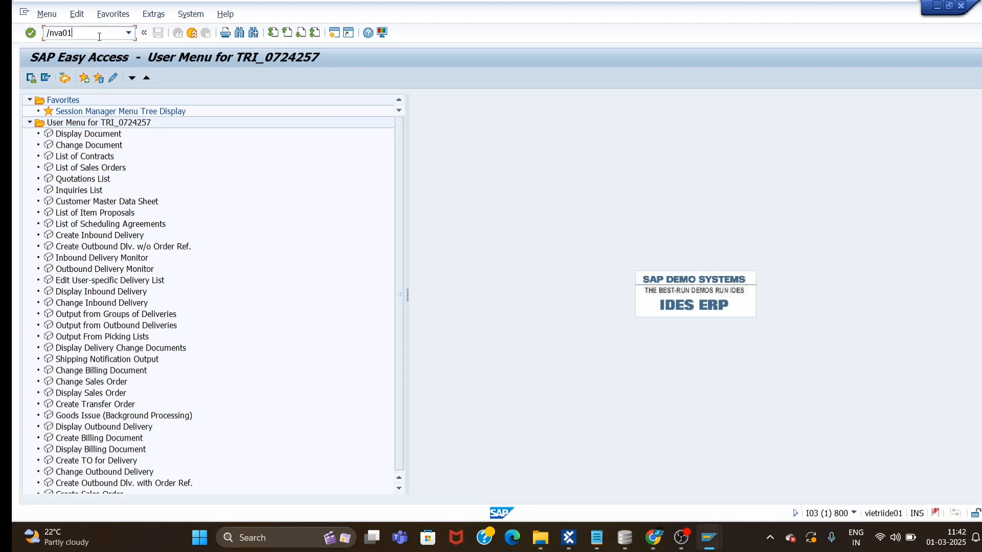
left_click(31, 33)
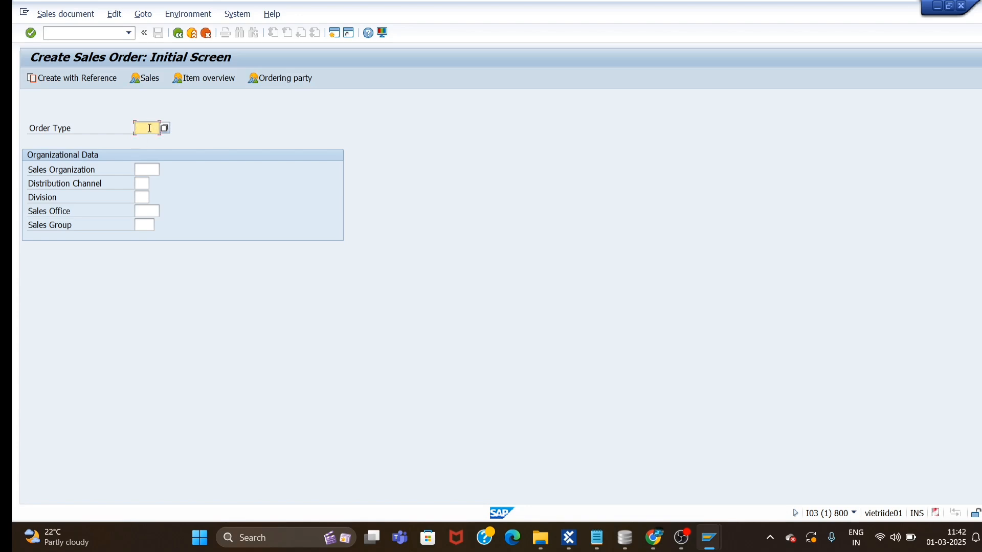
Enter order type OR, sales org 1000, distribution channel 12, division 00, and confirm.
type("OR")
left_click(152, 169)
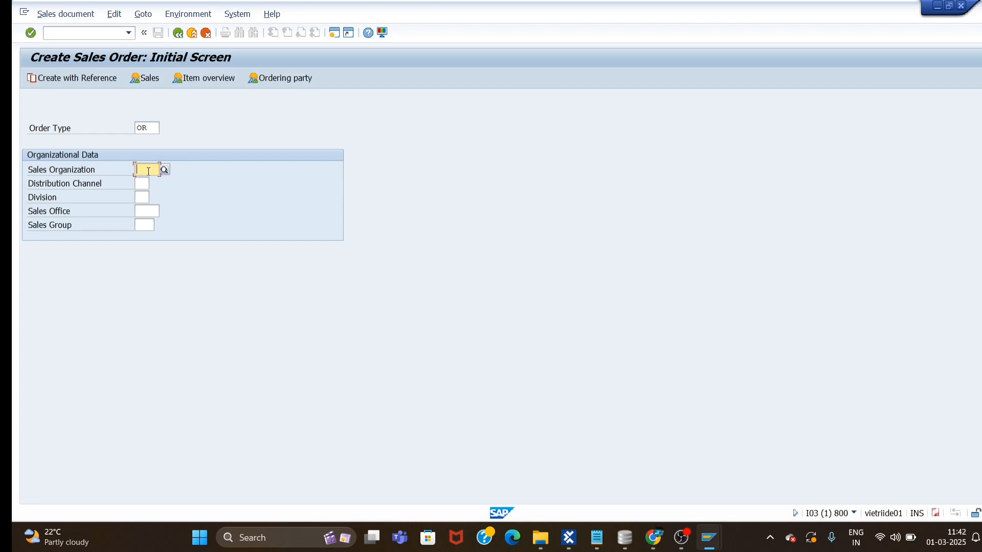
type("1000")
left_click(142, 184)
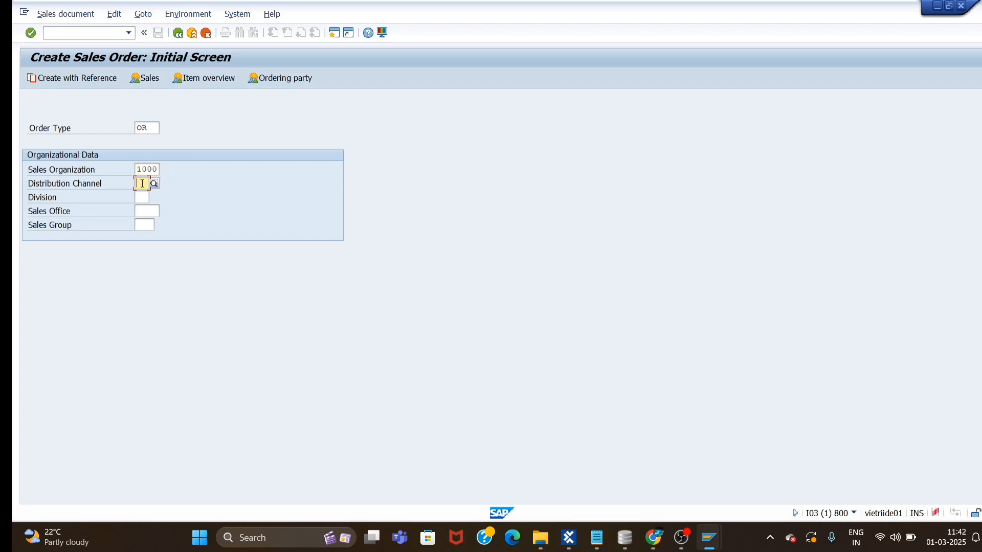
type("12")
key("Tab")
type("00")
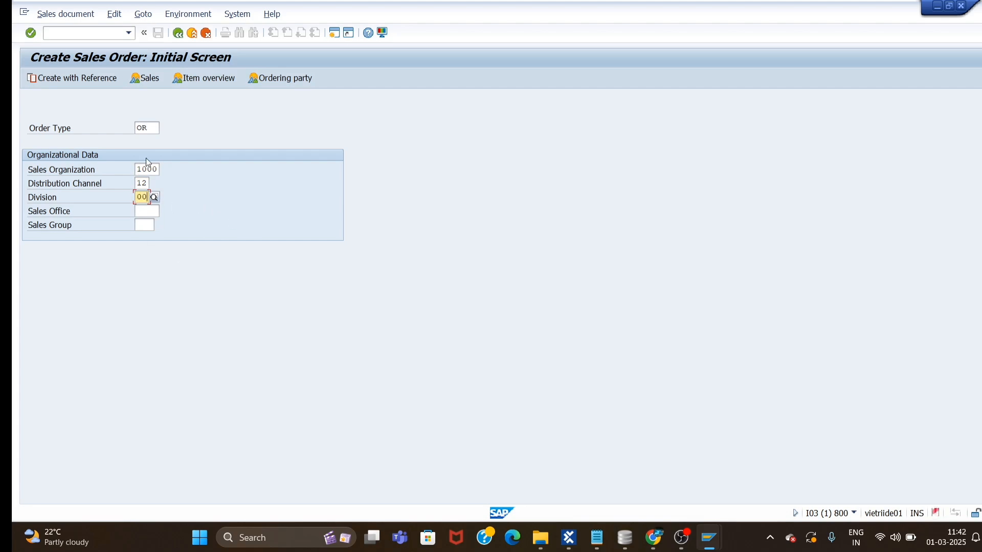
left_click(32, 36)
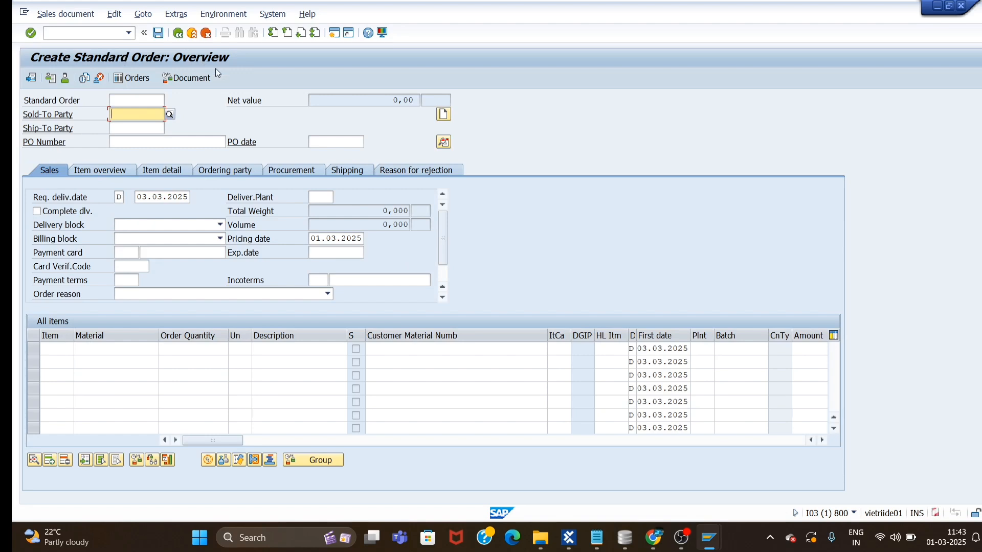
Enter sold-to and ship-to party 1175 and PO number 123.
type("1175")
left_click(122, 123)
type("1175")
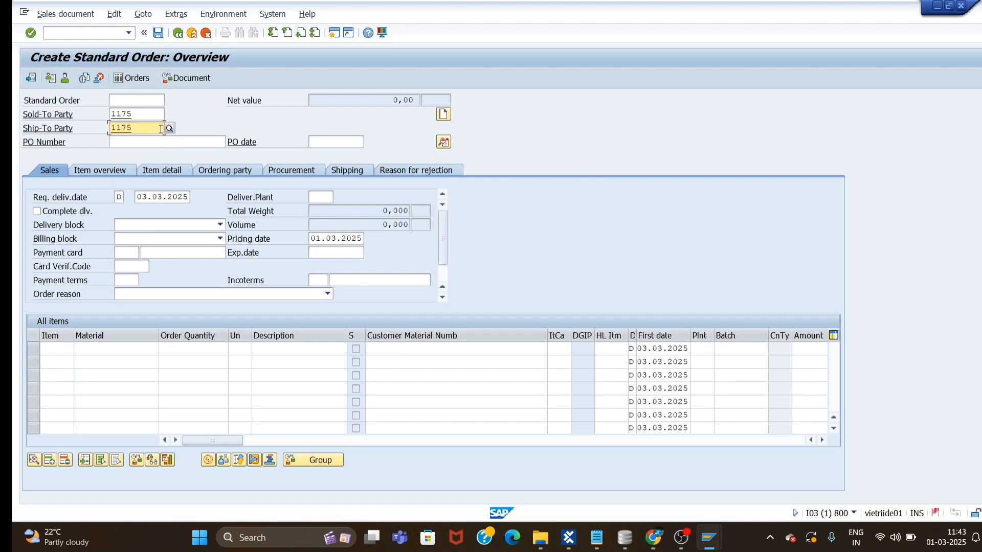
left_click(132, 142)
type("123")
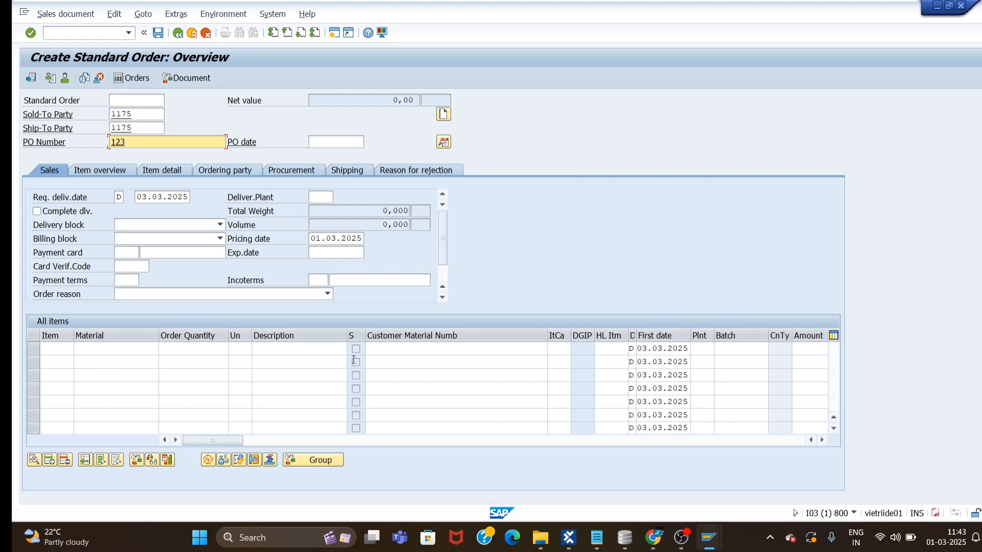
Add item 2 with material M-08, quantity 2 ST, and check the order.
left_click(55, 352)
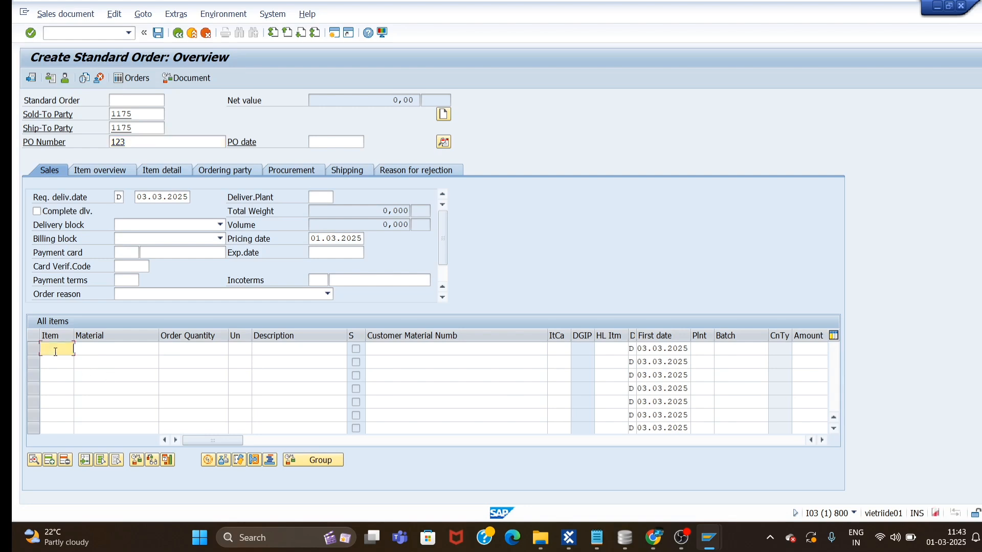
type("2")
left_click(126, 350)
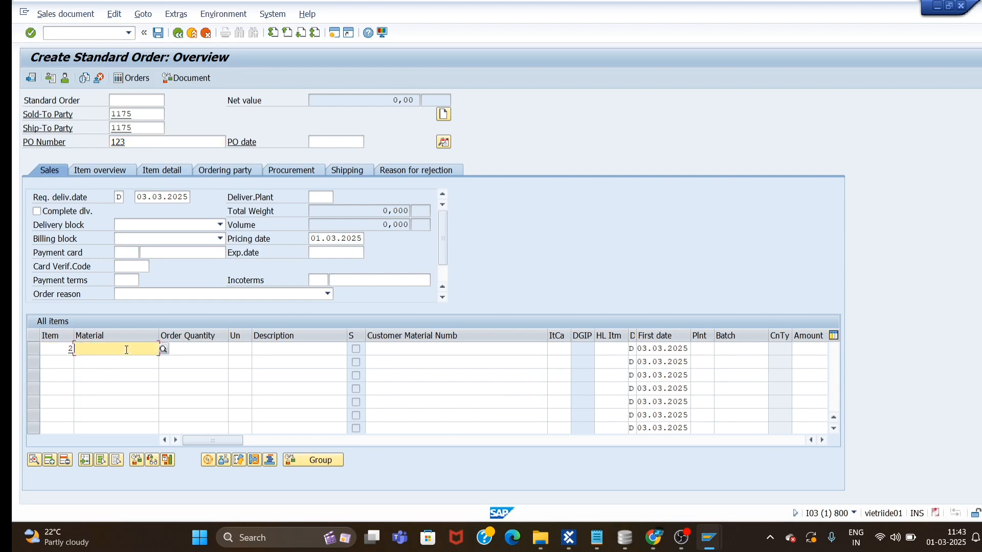
type("M")
left_click(110, 359)
left_click(192, 350)
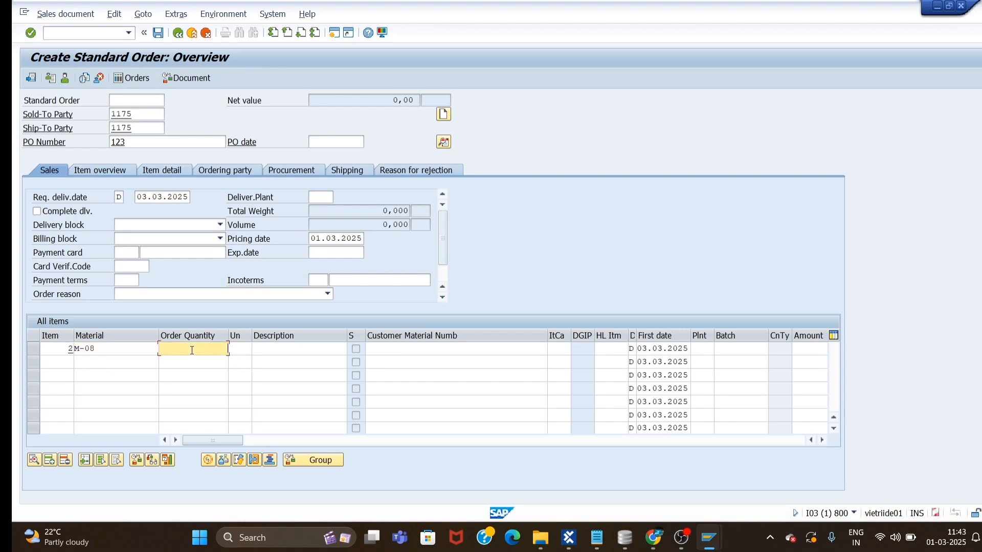
type("2")
left_click(248, 349)
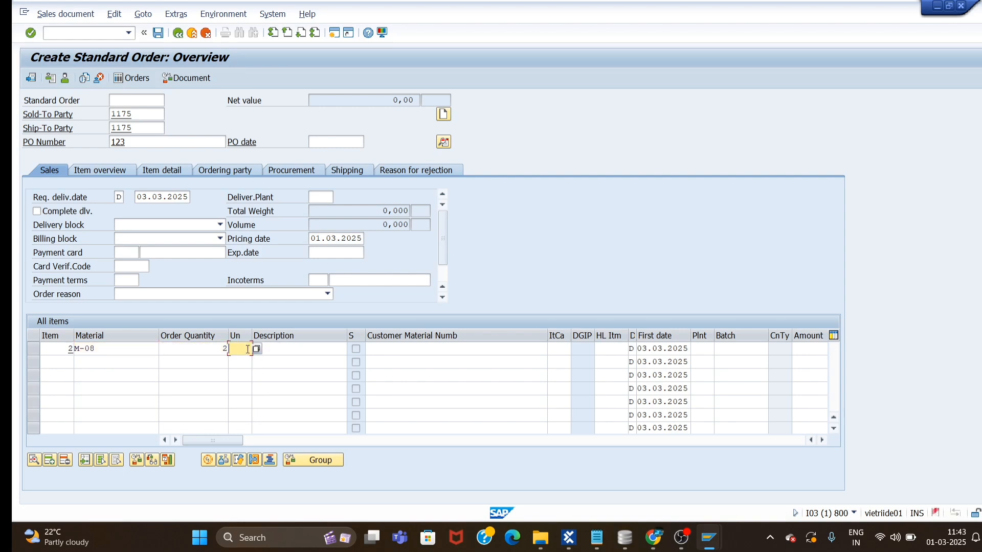
left_click(256, 349)
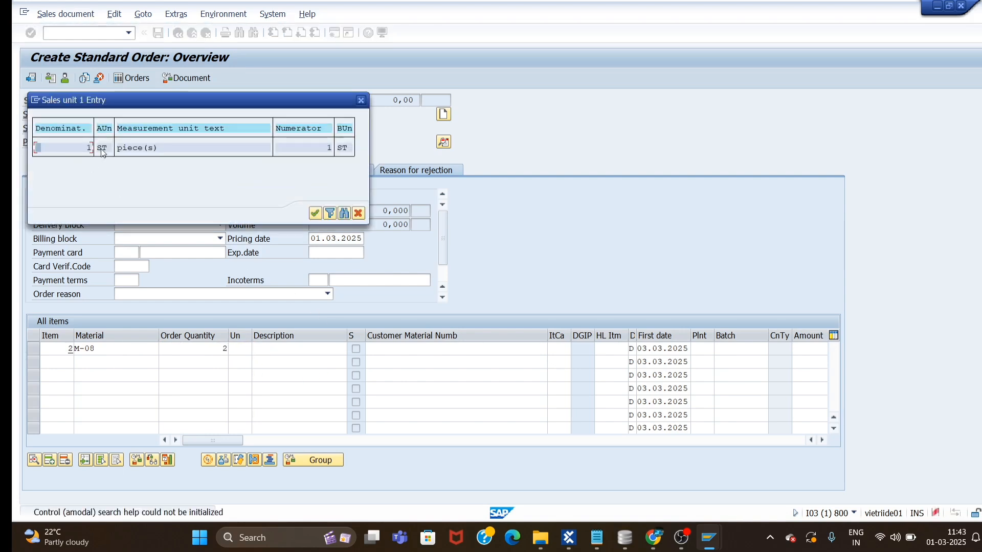
left_click(315, 213)
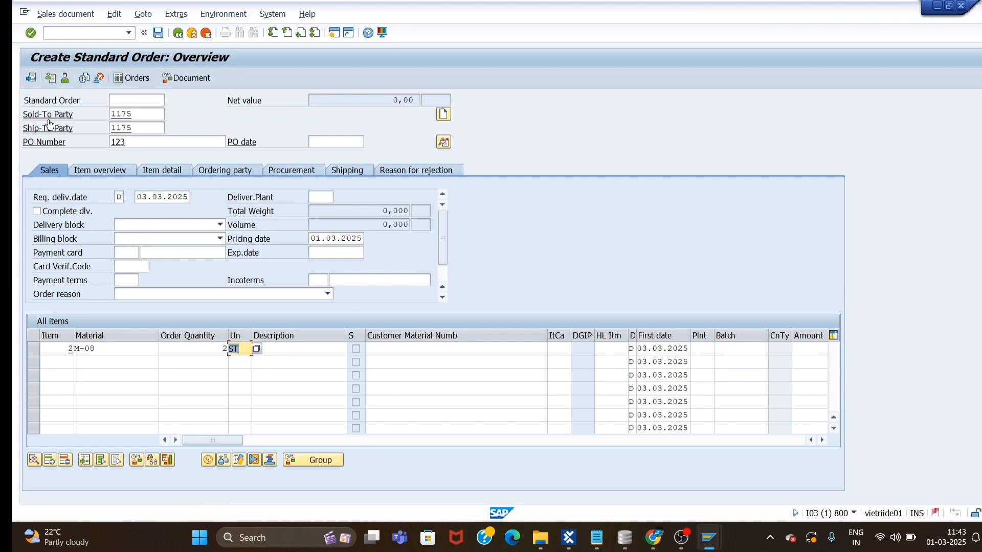
left_click(31, 34)
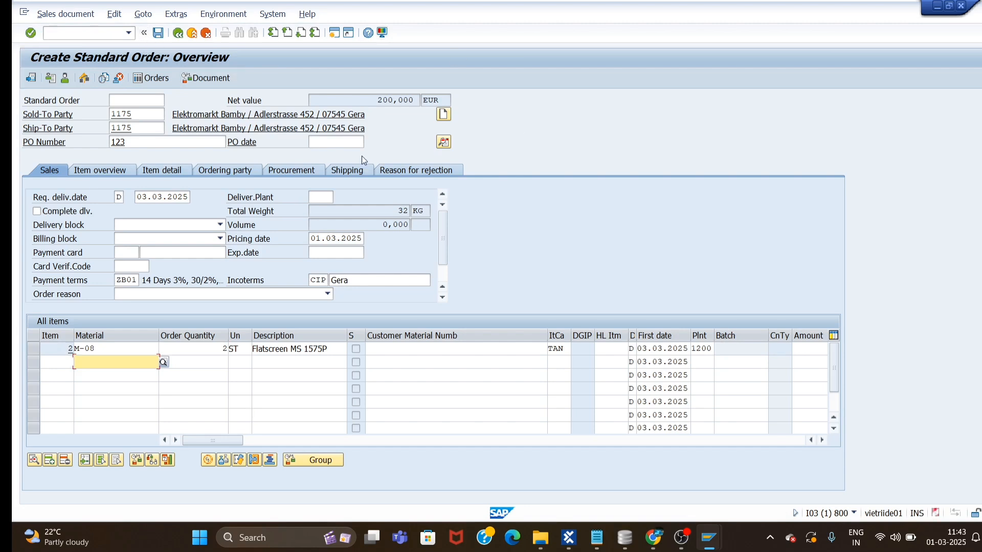
left_click(143, 15)
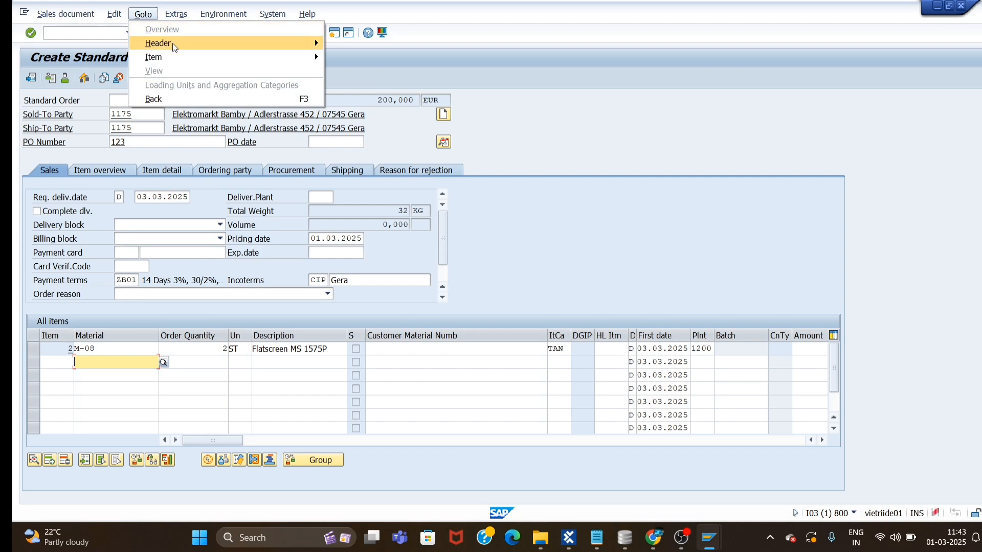
Set the header document date to 02.03.2025 and save standard order 119785.
mouse_move(173, 43)
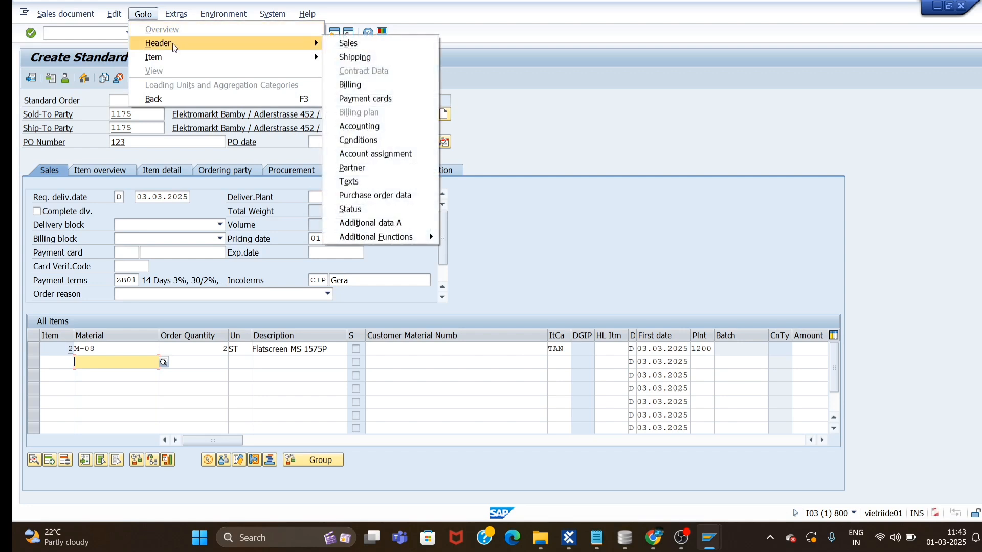
left_click(342, 45)
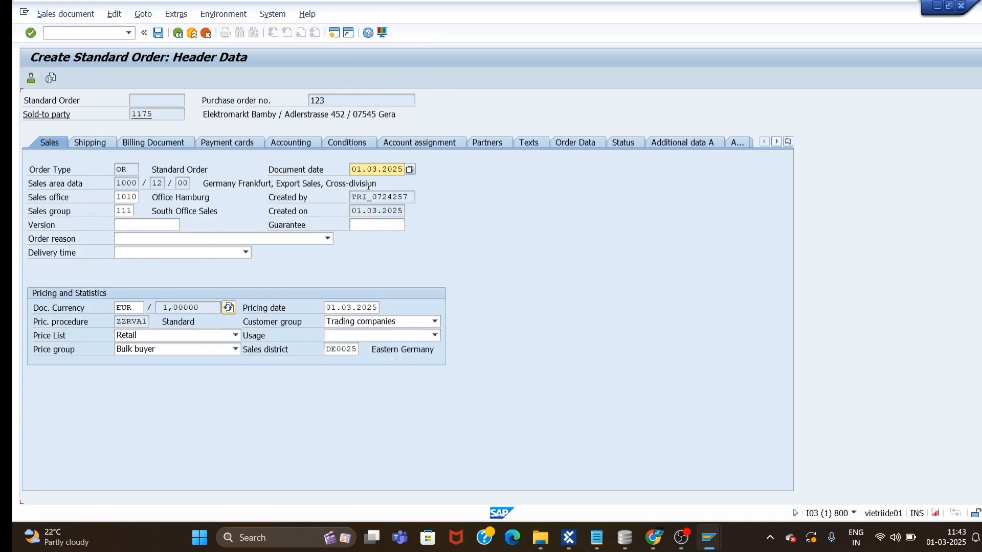
left_click(410, 169)
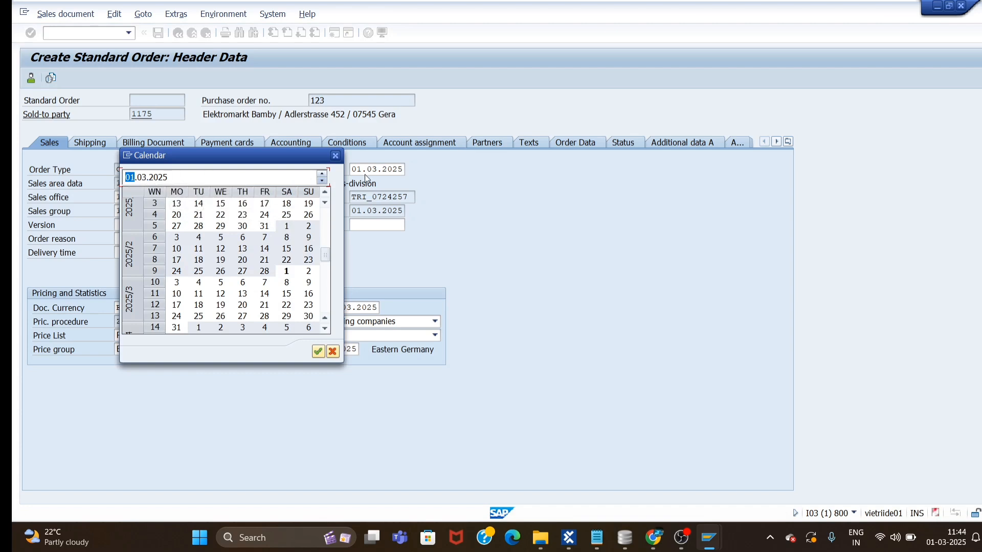
left_click(322, 174)
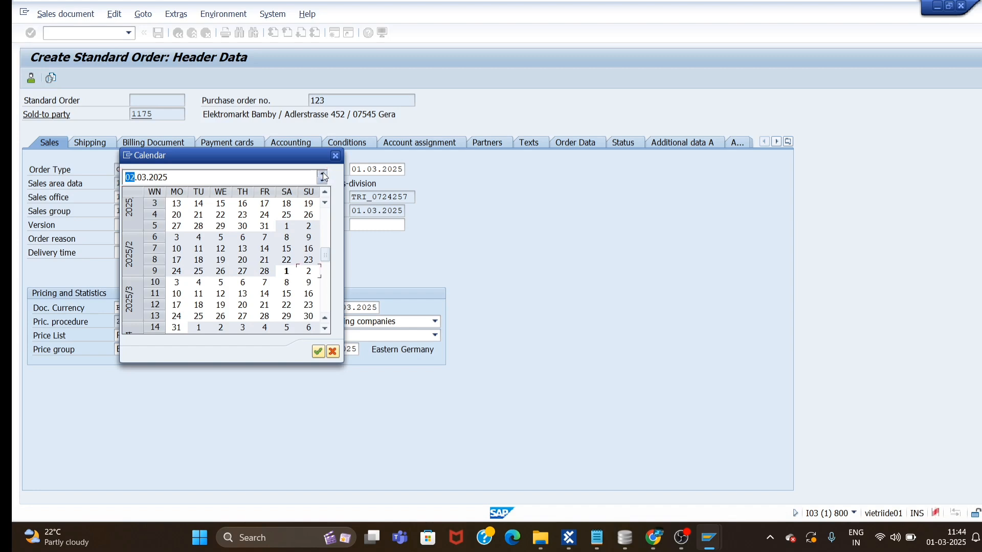
left_click(317, 351)
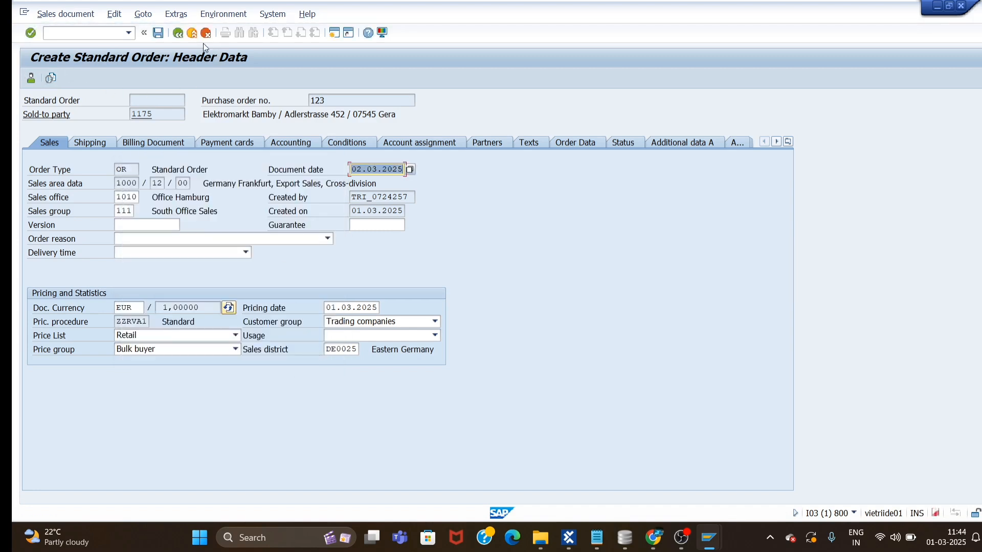
left_click(159, 33)
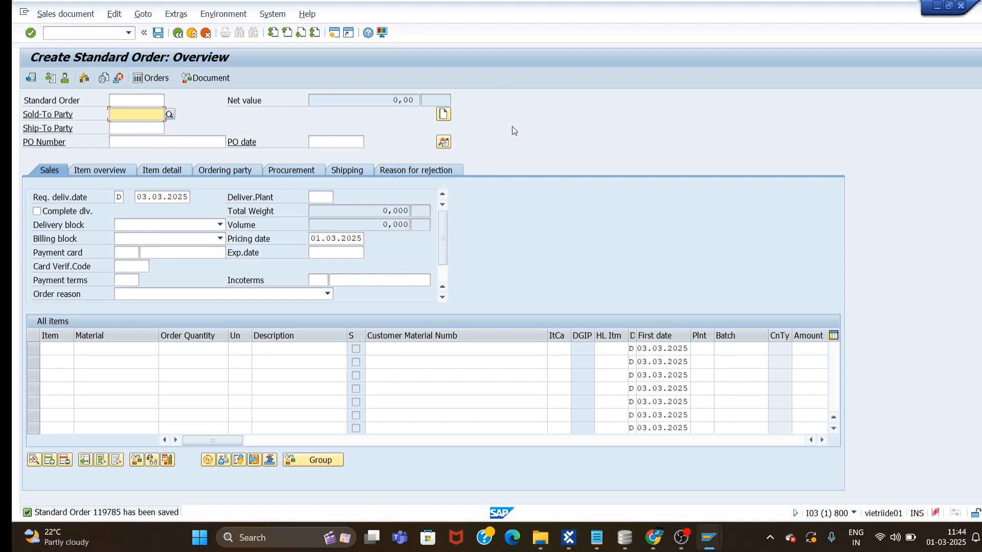
left_click(179, 34)
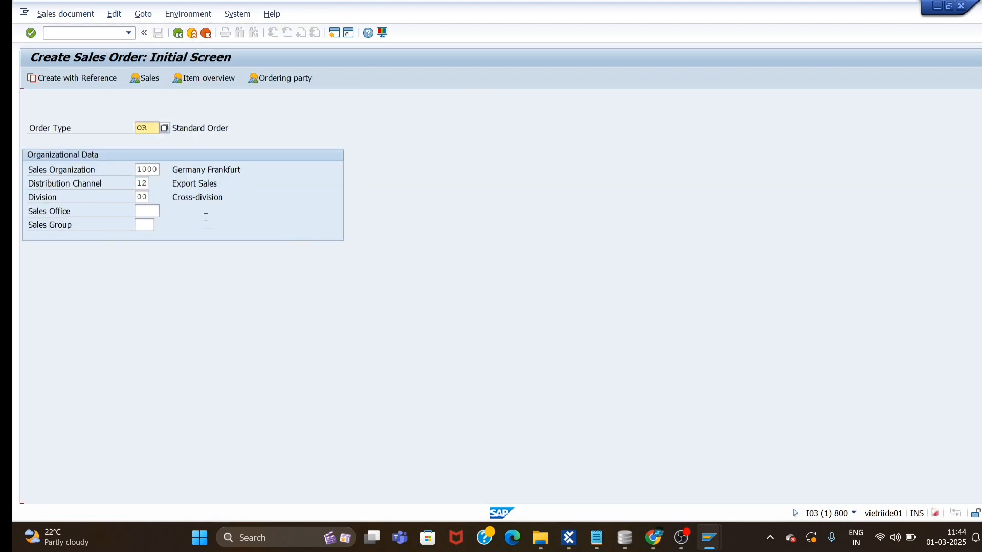
Leave sales order creation for the SAP Easy Access menu.
left_click(143, 33)
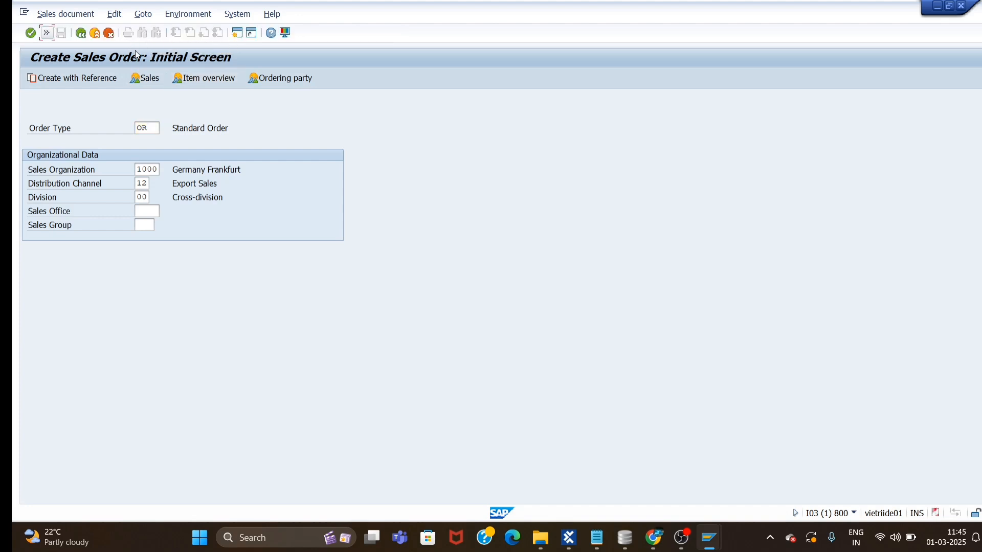
left_click(81, 33)
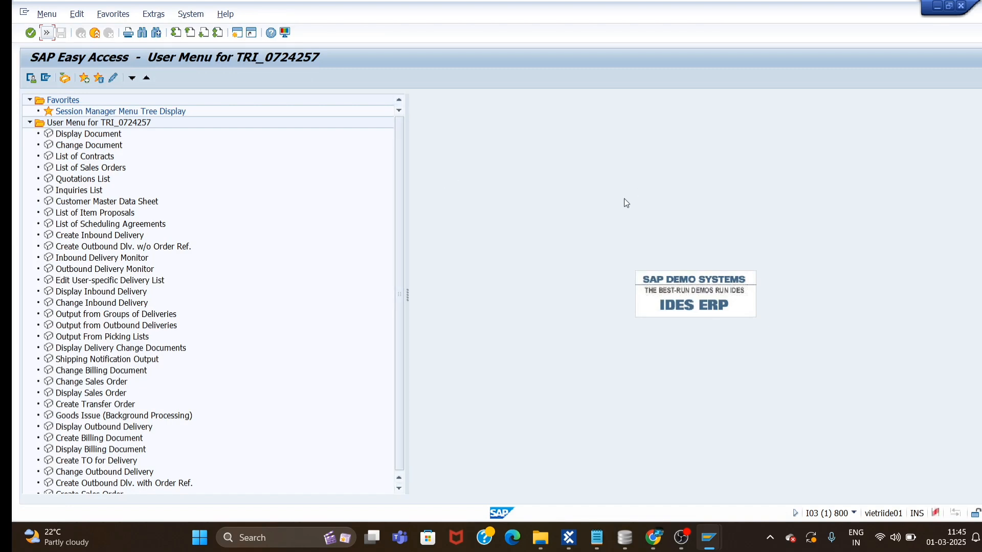
left_click(46, 33)
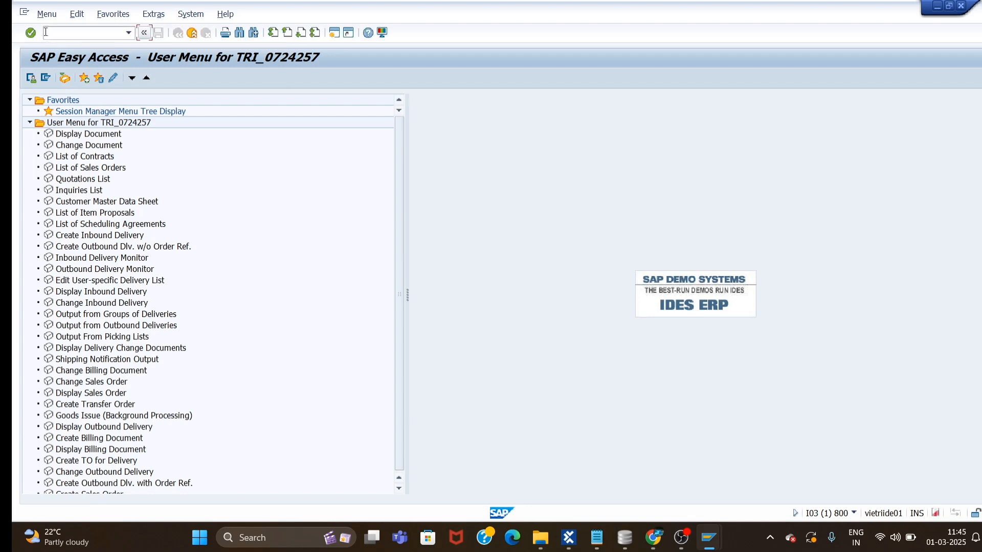
left_click(80, 32)
Rerun /nva01 from the transaction history and bring Tosca Commander to the front.
left_click(129, 34)
left_click(65, 43)
key("Return")
mouse_move(659, 542)
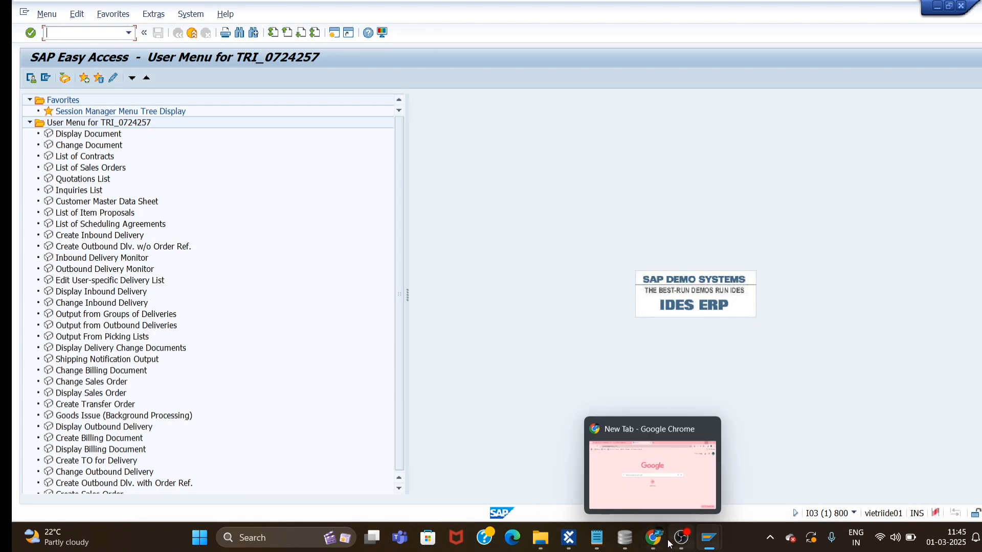
left_click(569, 538)
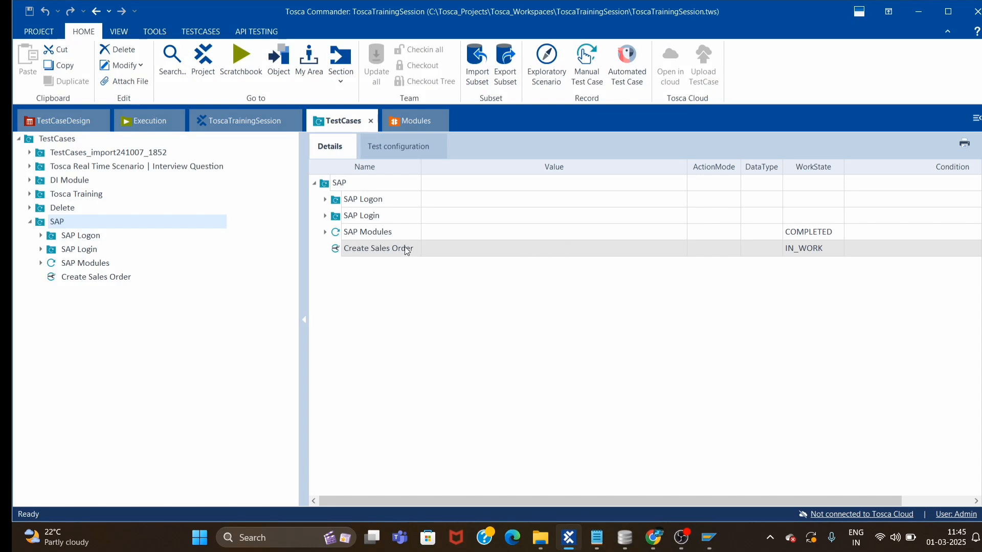
Paste the nested SAP Logon and SAP Login steps into the Create Sales Order test case.
left_click_drag(421, 166, 451, 165)
left_click(41, 236)
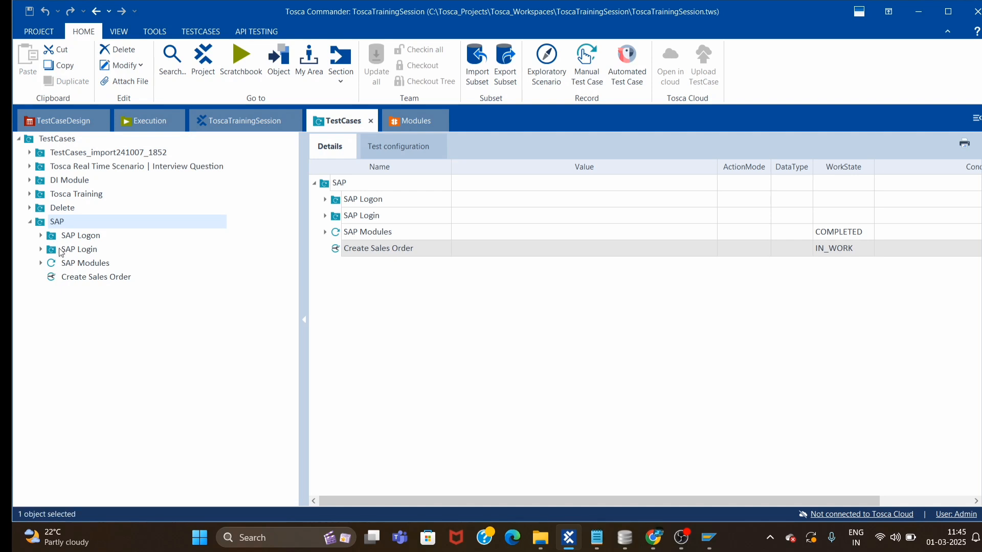
left_click(104, 264)
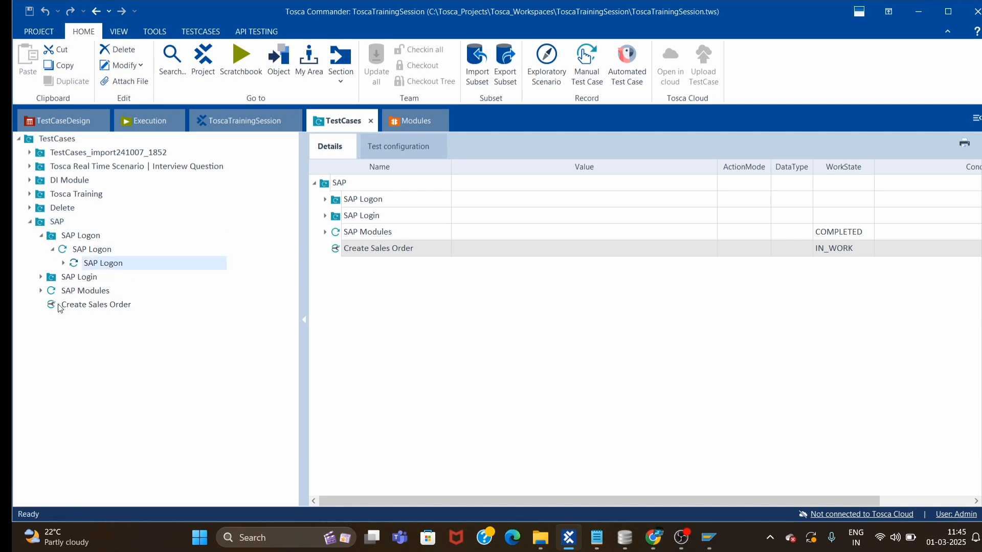
left_click(41, 277)
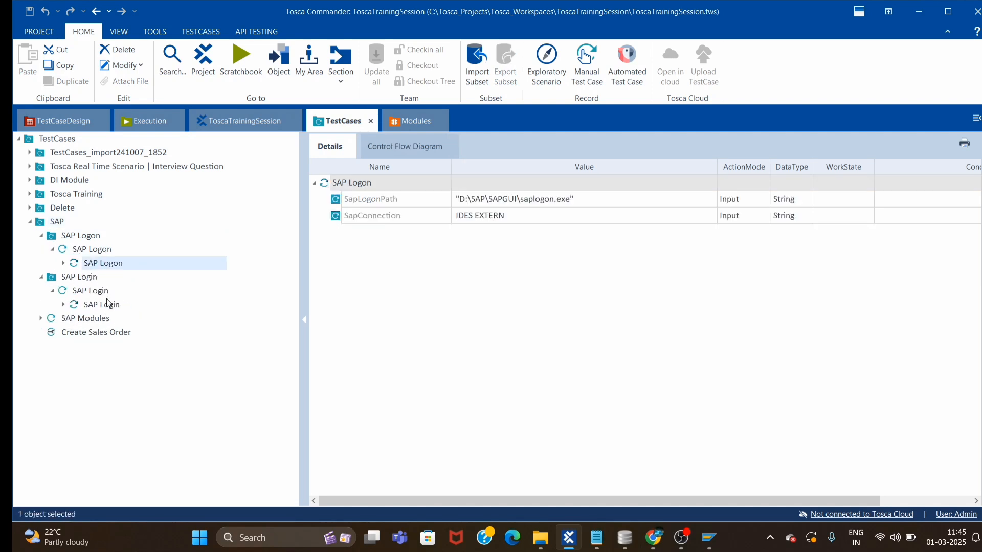
left_click(102, 305, "ctrl")
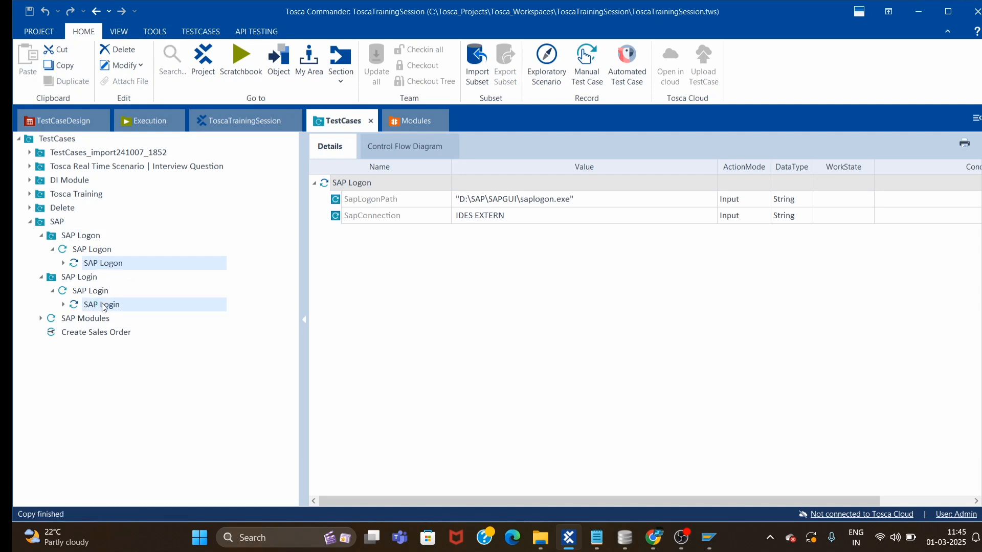
left_click(81, 333)
key("ctrl+v")
left_click(313, 182)
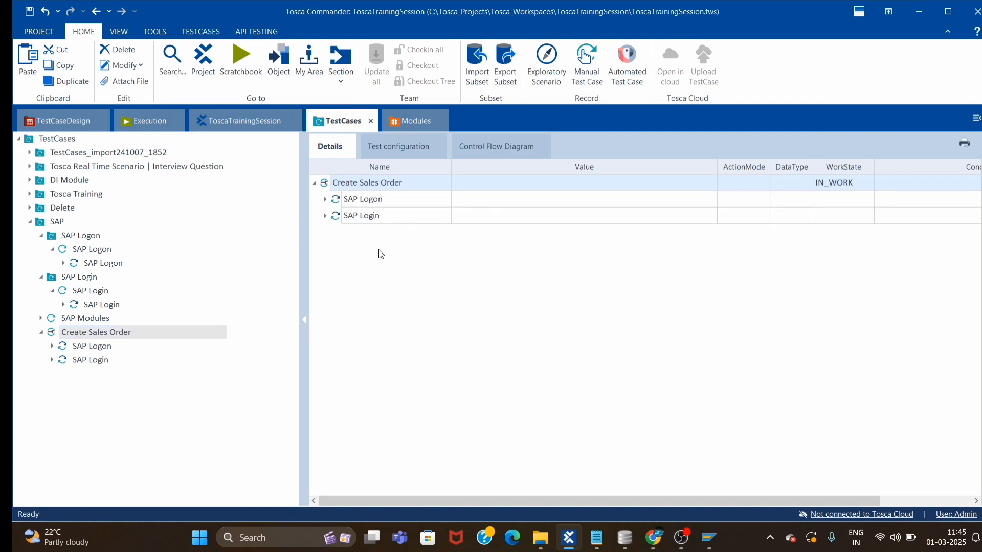
left_click(406, 286)
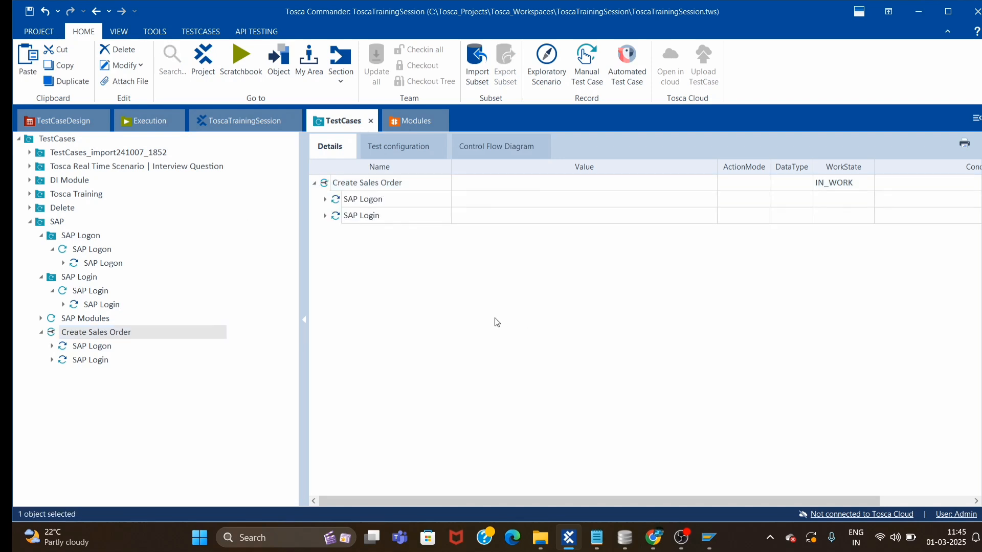
left_click(399, 124)
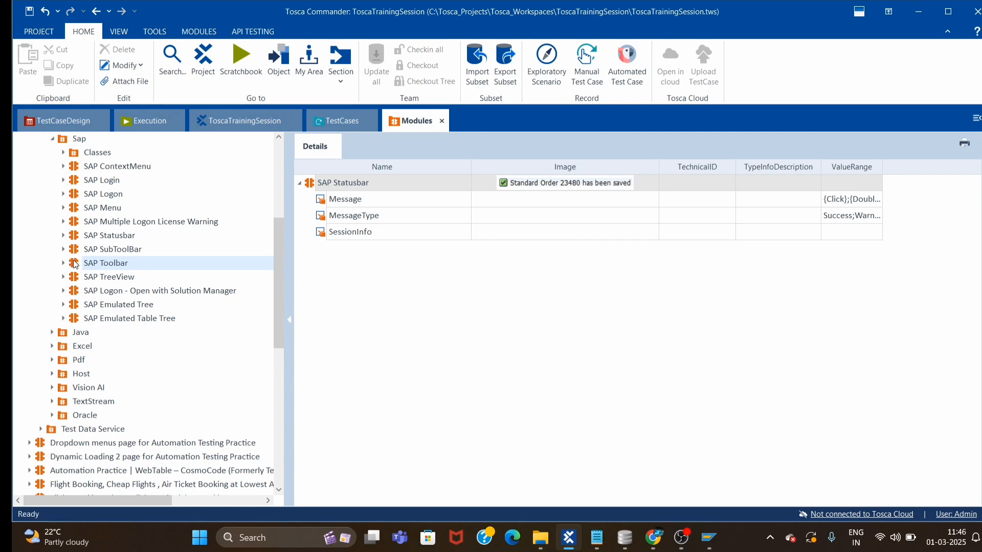
Drag the SAP Toolbar module into Create Sales Order as a new step.
left_click(102, 263)
left_click_drag(74, 264, 327, 180)
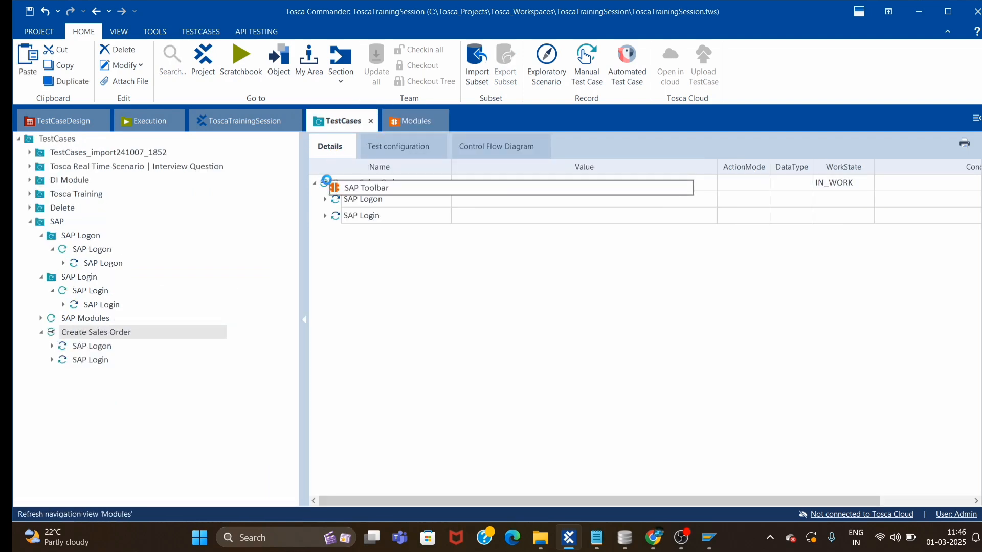
left_click(325, 234)
Rename the step to 'SAP Toolbar : Enter Transaction Code and Press Enter'.
left_click(401, 234)
left_click_drag(398, 232, 363, 232)
left_click(387, 231)
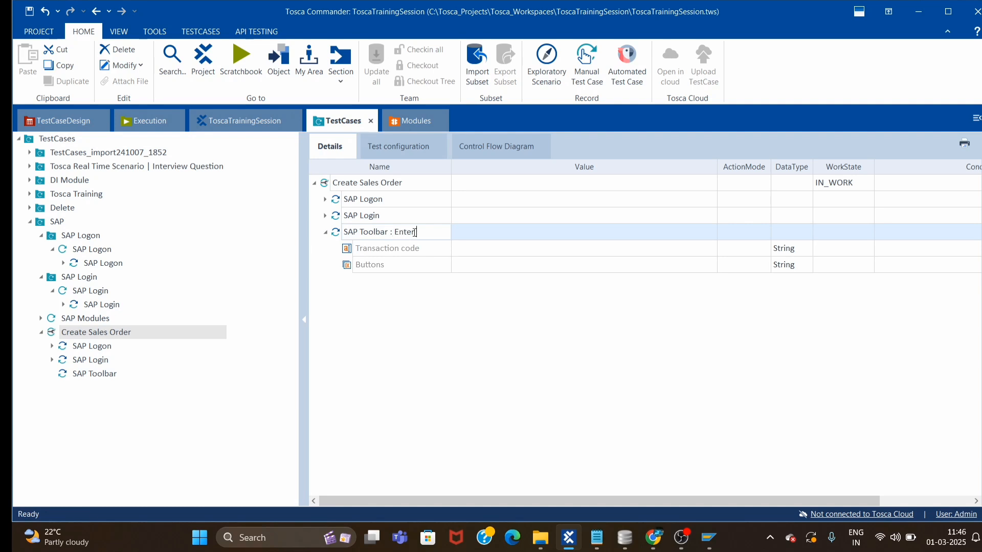
type("tion Code and Press Enter")
key("Return")
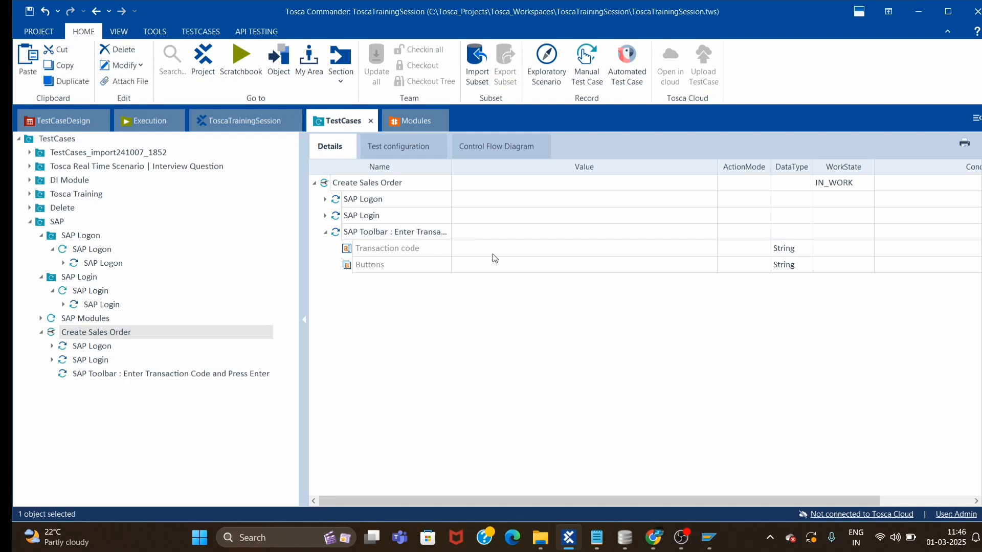
left_click(505, 256)
left_click(507, 249)
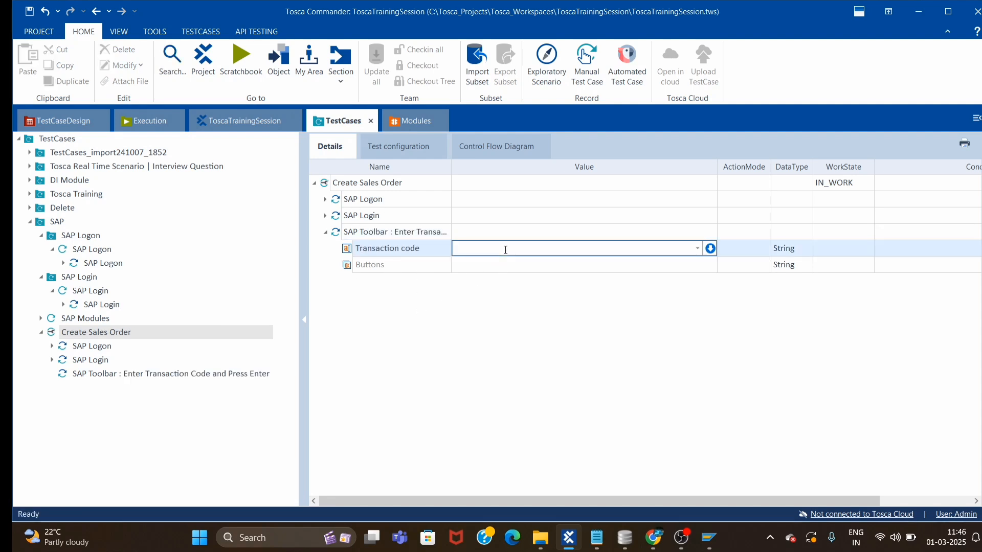
Set Transaction code to /nva01, copied from SAP's history, and Buttons to Enter.
key("alt+Tab")
left_click(130, 33)
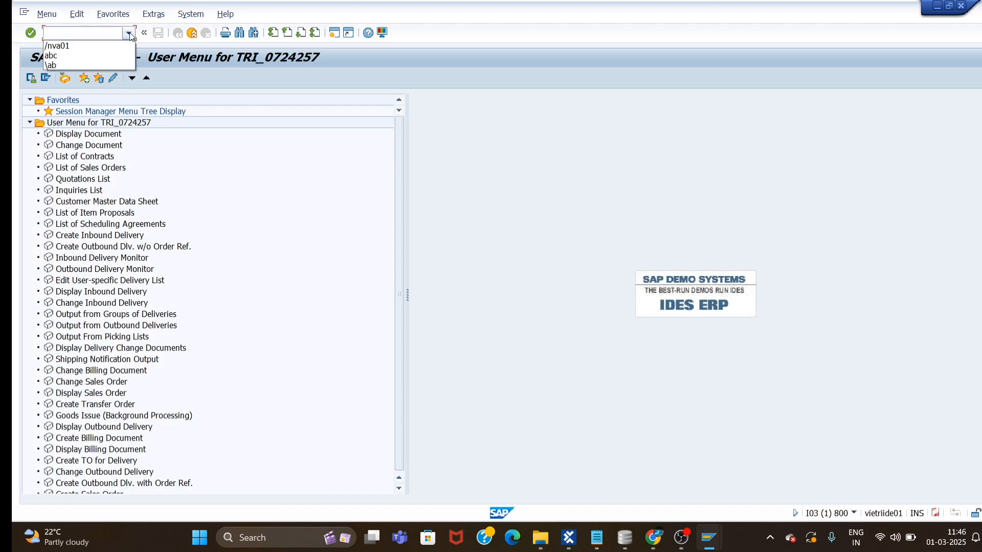
left_click(91, 45)
key("ctrl+c")
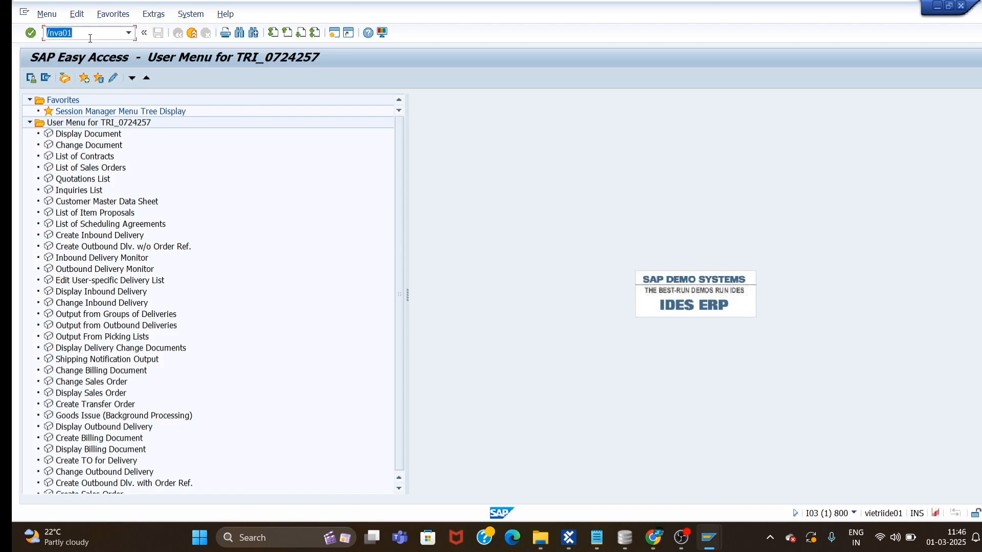
key("BackSpace")
key("alt+Tab")
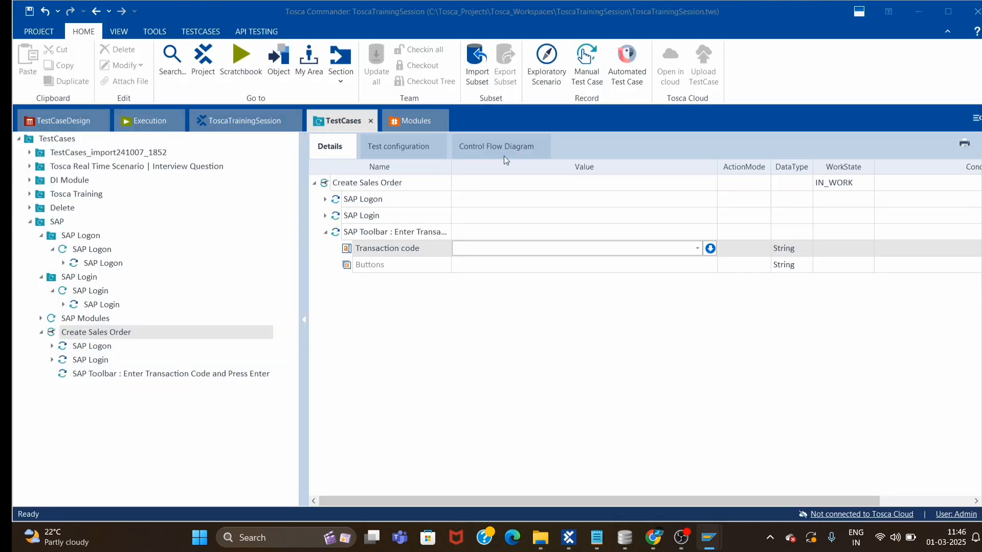
left_click(471, 248)
key("ctrl+v")
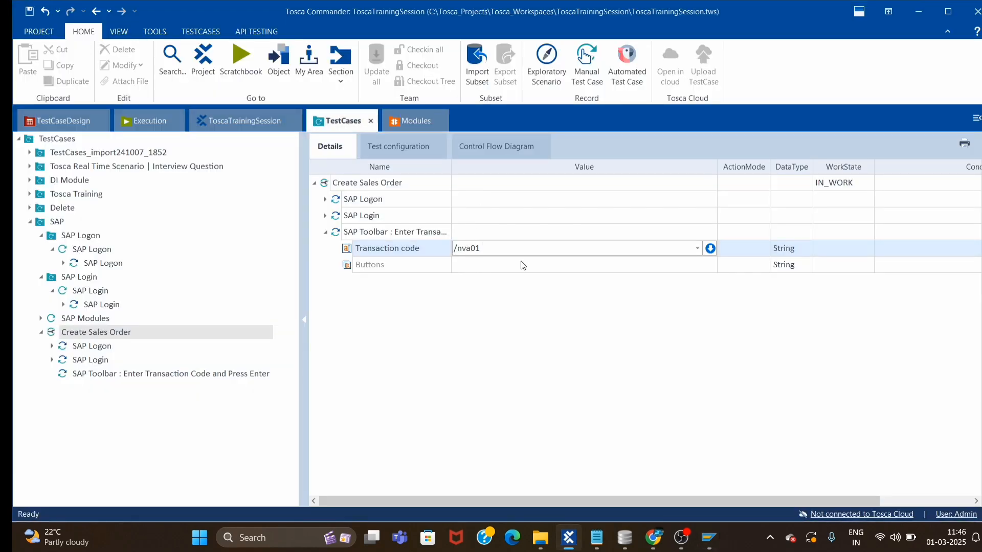
left_click(657, 268)
left_click(698, 265)
left_click(639, 292)
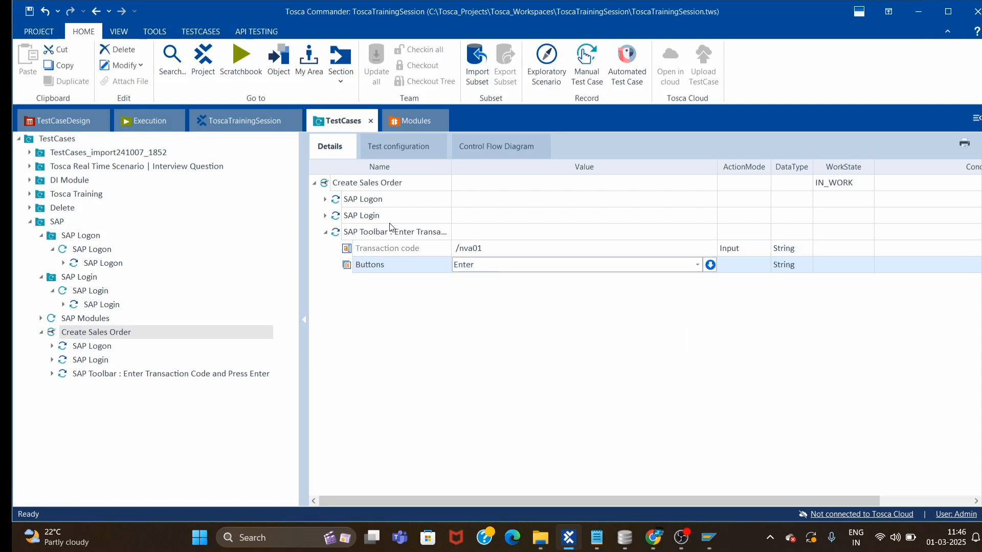
Run the SAP Toolbar step in ScratchBook.
right_click(357, 240)
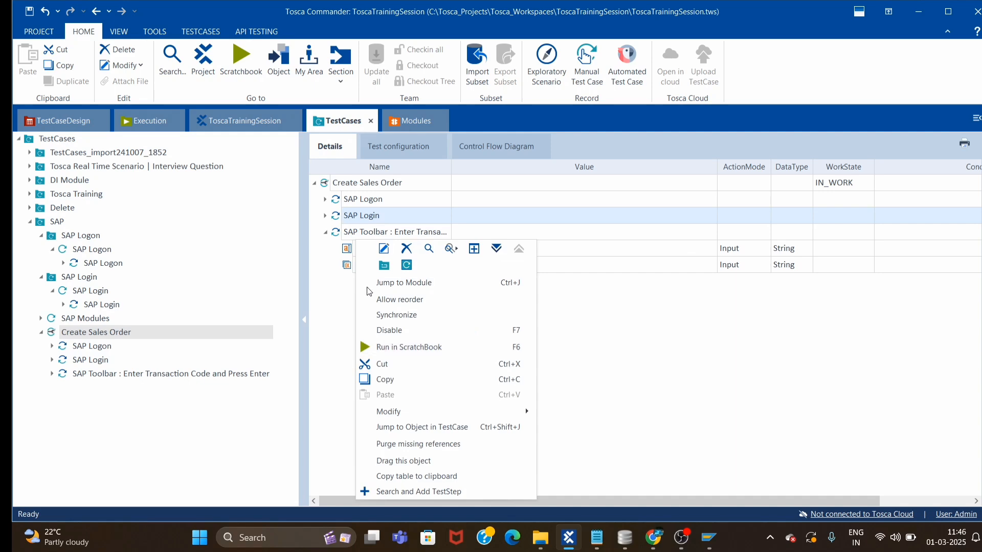
left_click(347, 234)
right_click(391, 260)
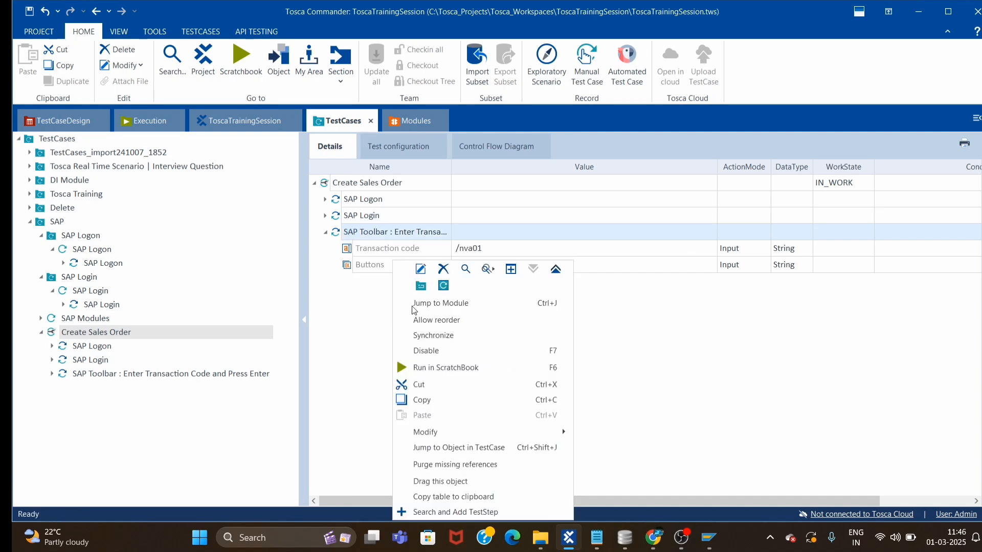
left_click(423, 366)
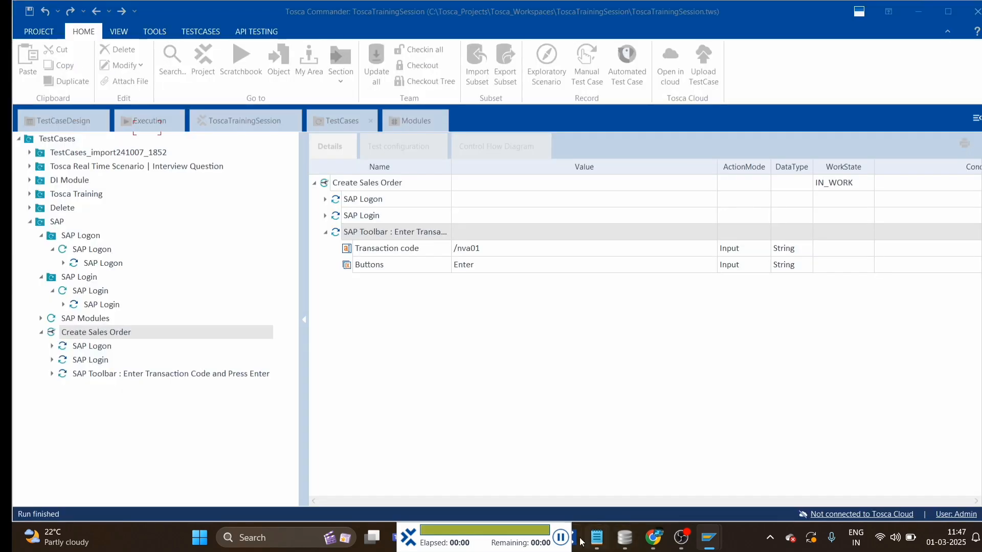
Review the ScratchBook run in Tosca Commander, then return to the SAP Create Sales Order window.
mouse_move(568, 545)
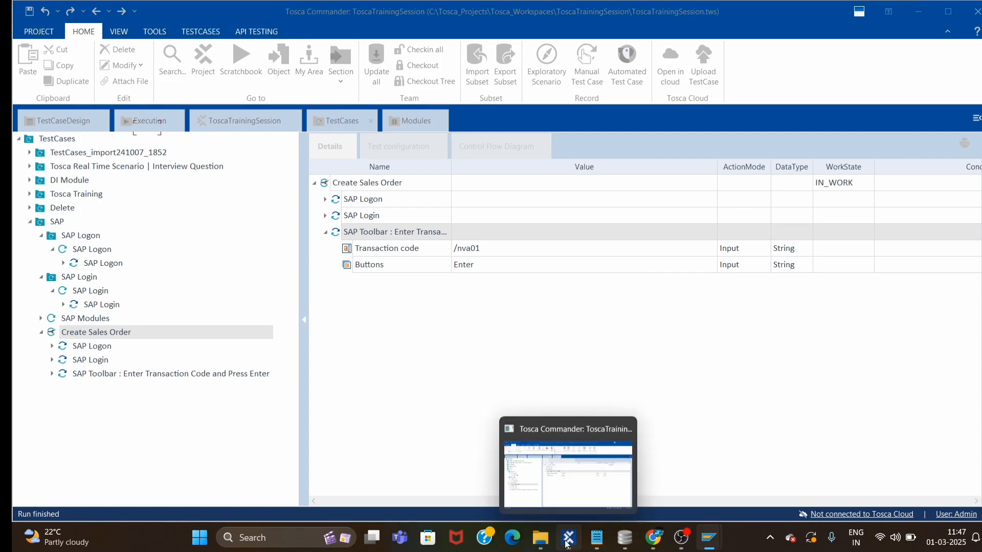
left_click(568, 476)
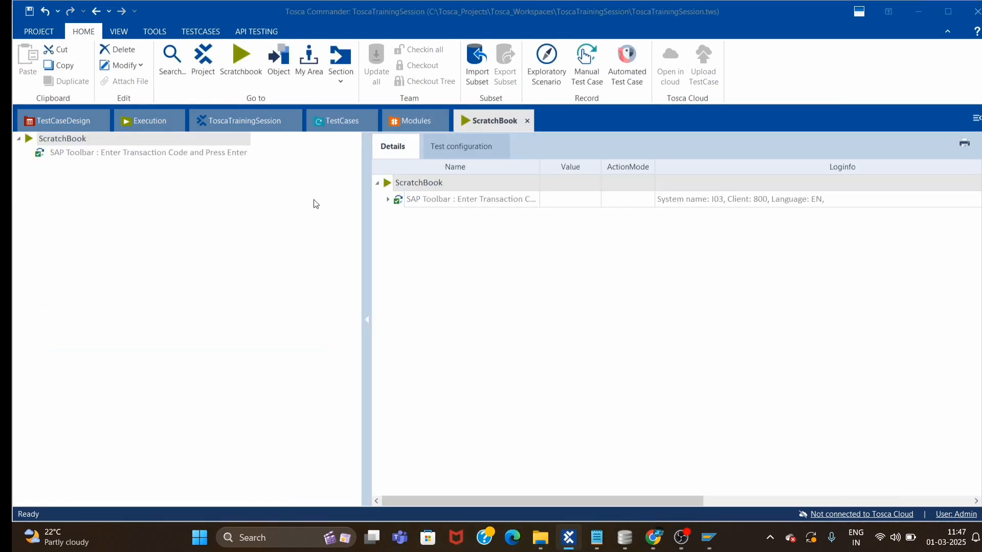
left_click(412, 123)
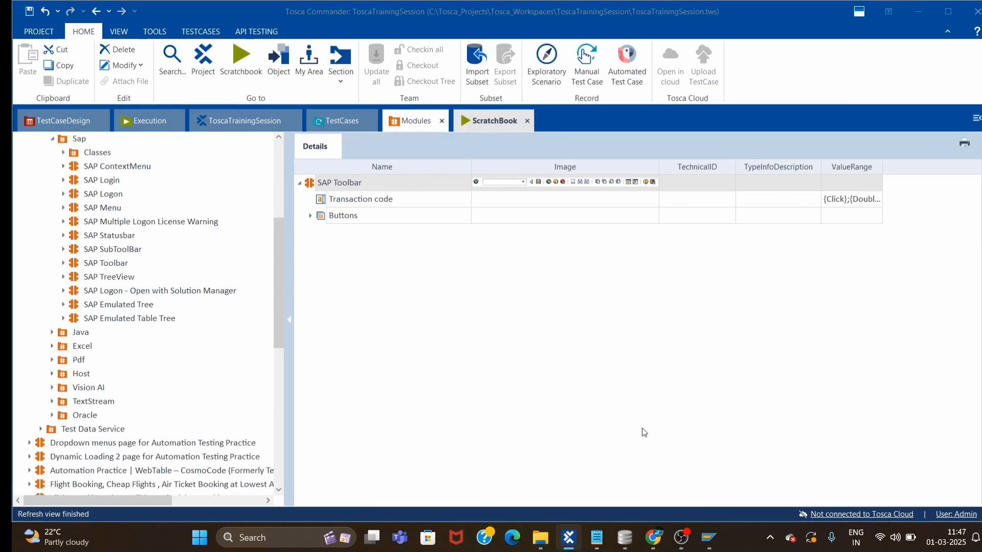
mouse_move(717, 536)
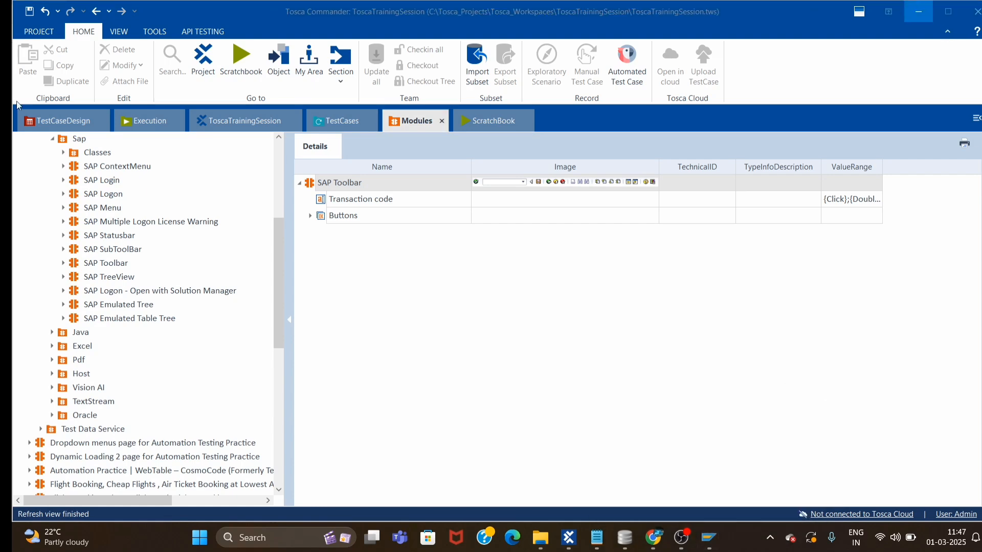
key("alt+Tab")
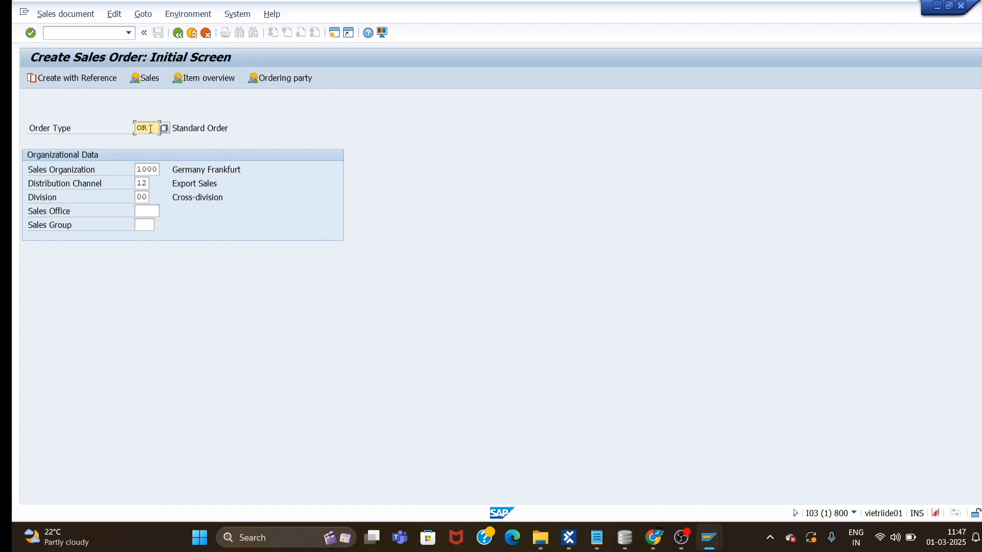
Clear the Order Type, Sales Organization, Distribution Channel and Division fields.
left_click(128, 129)
left_click(151, 132)
key("BackSpace")
key("BackSpace")
left_click(150, 171)
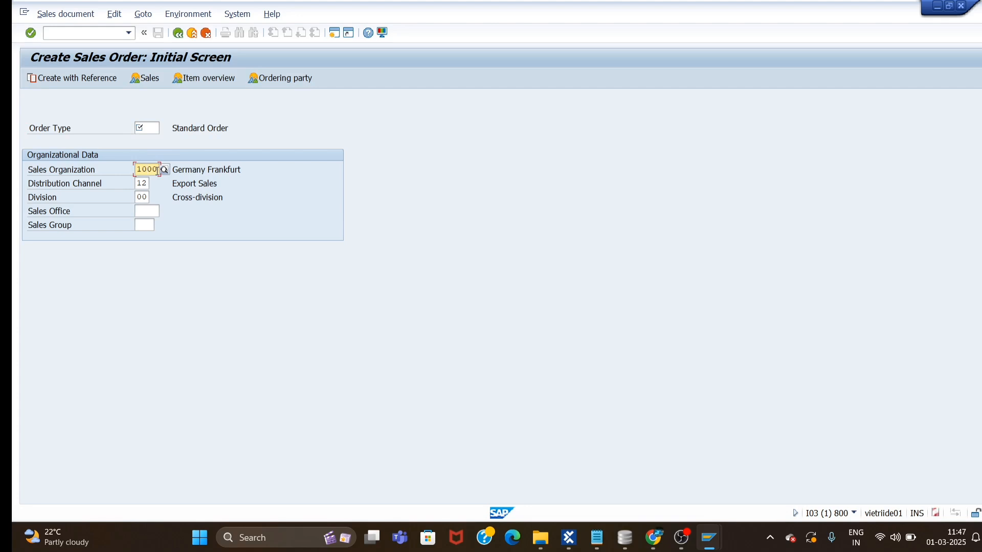
key("BackSpace")
key("BackSpace")
key("BackSpace")
key("BackSpace")
left_click(372, 281)
left_click(146, 183)
key("BackSpace")
key("BackSpace")
left_click(268, 273)
left_click(146, 197)
key("BackSpace")
key("BackSpace")
left_click(319, 316)
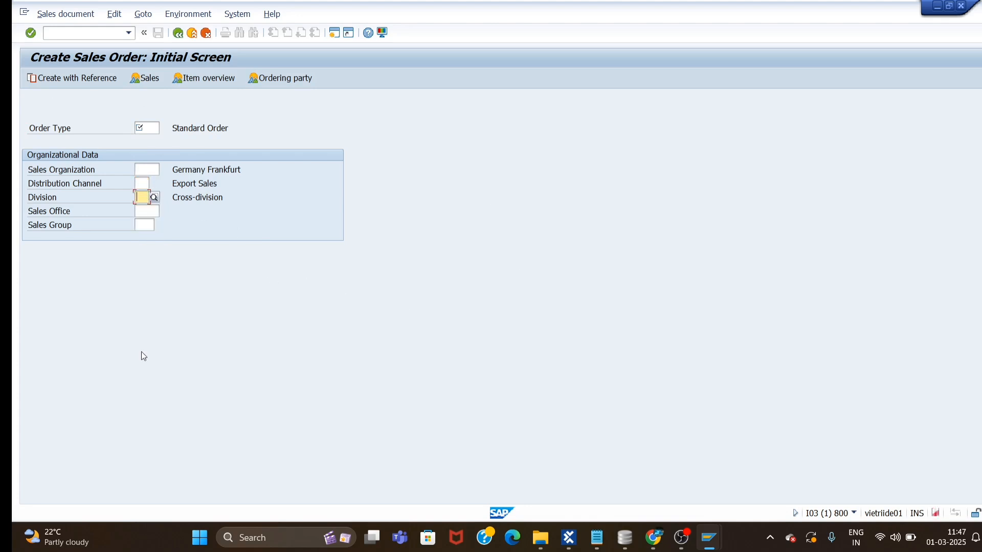
Minimize the SAP Create Sales Order window and return to Tosca Commander.
mouse_move(569, 538)
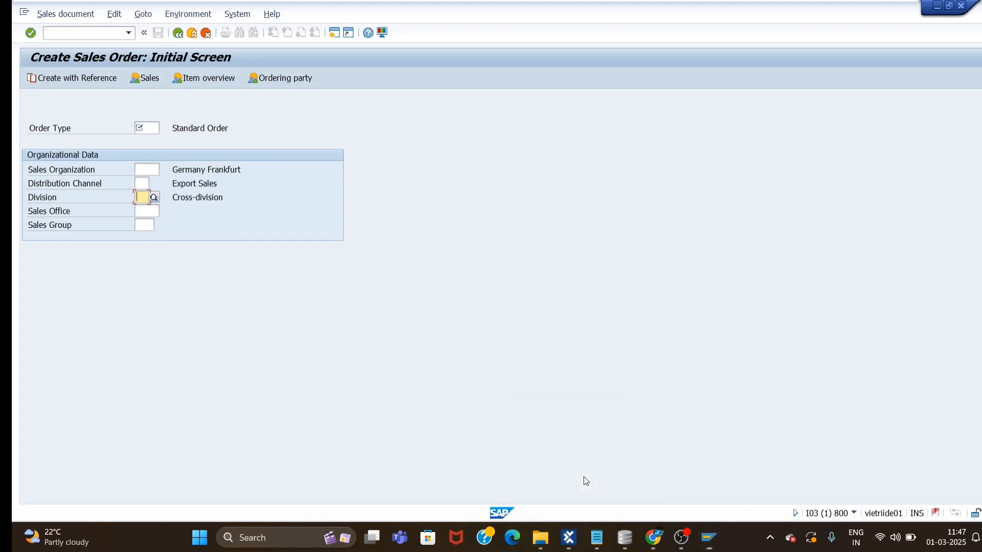
key("alt+Tab")
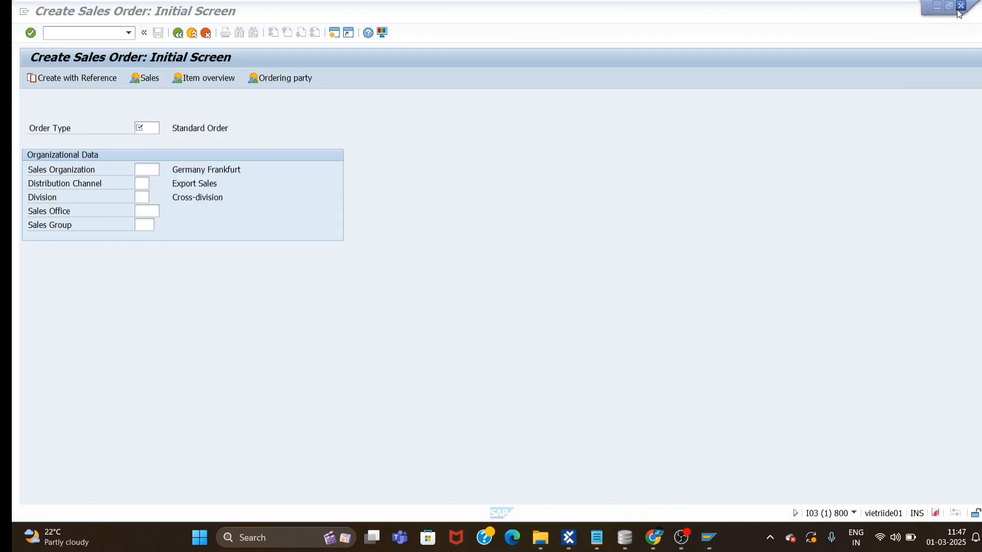
left_click(937, 6)
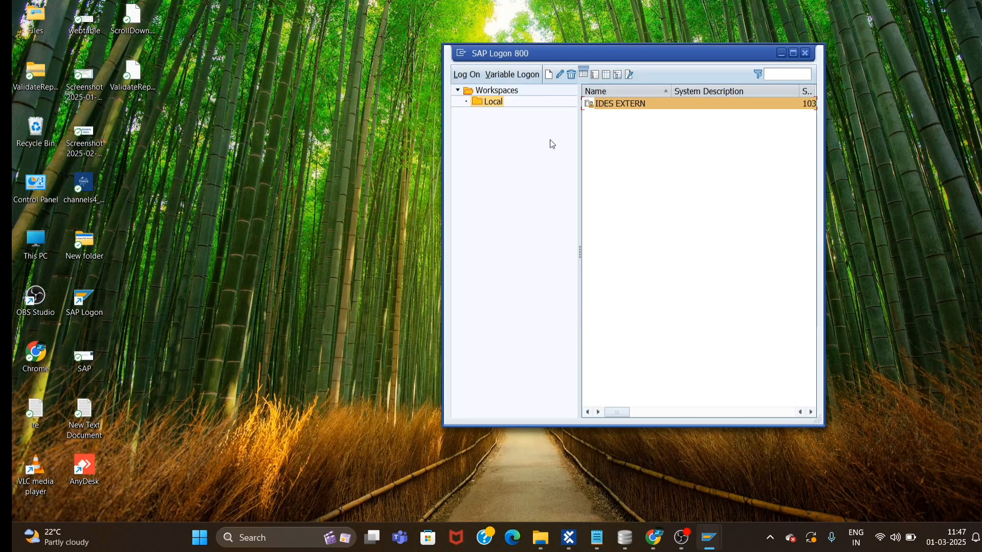
left_click(570, 540)
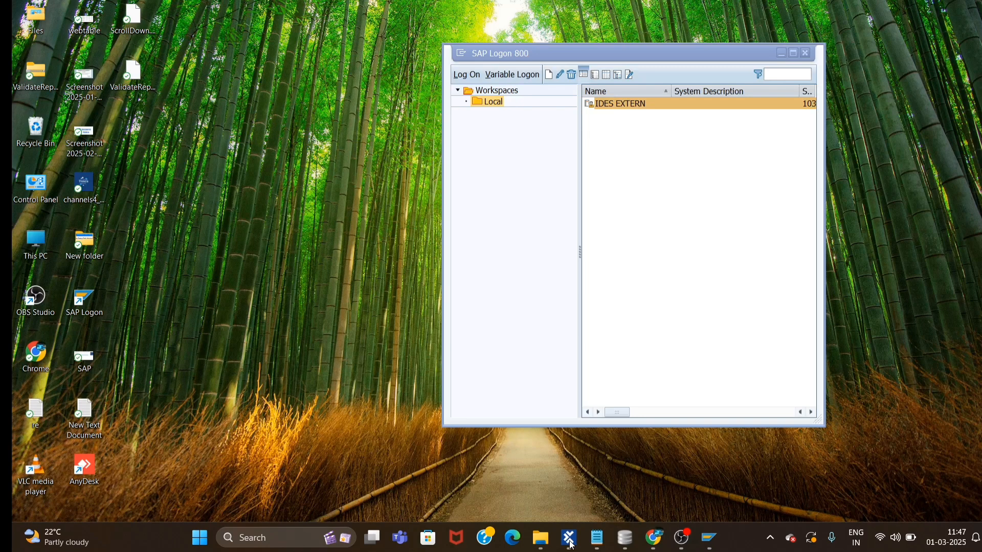
left_click(572, 545)
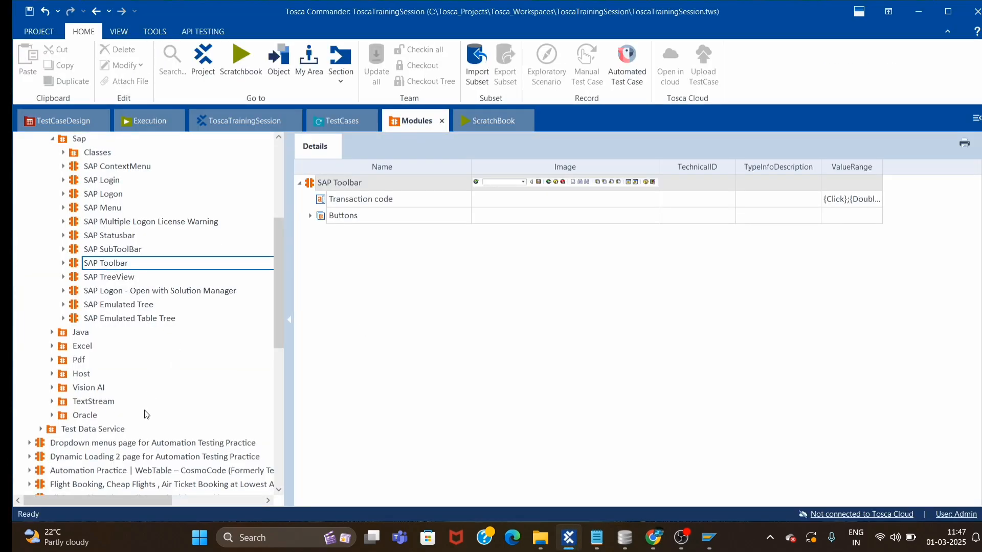
Launch a new XScan application scan for the SAP module folder.
scroll(153, 409, "down", 9)
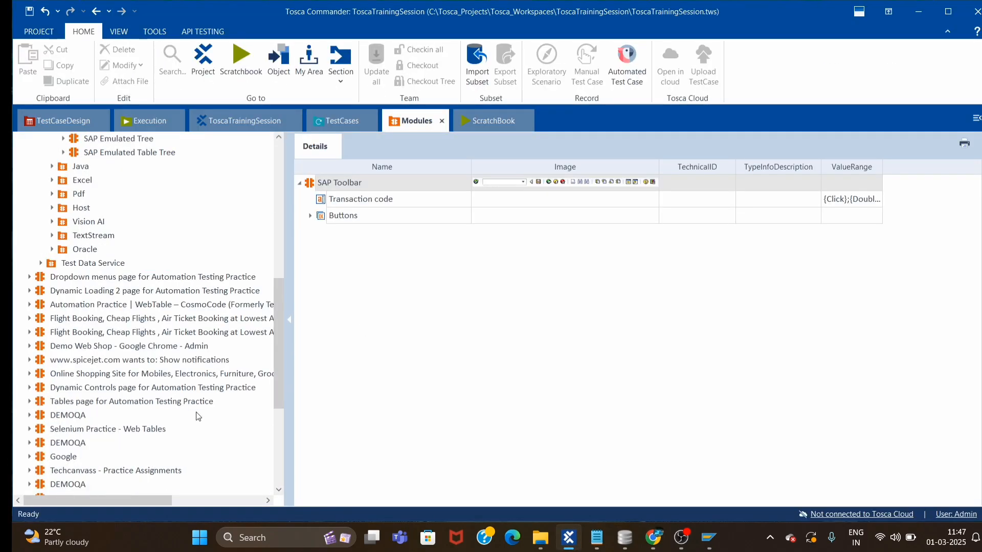
left_click(50, 485)
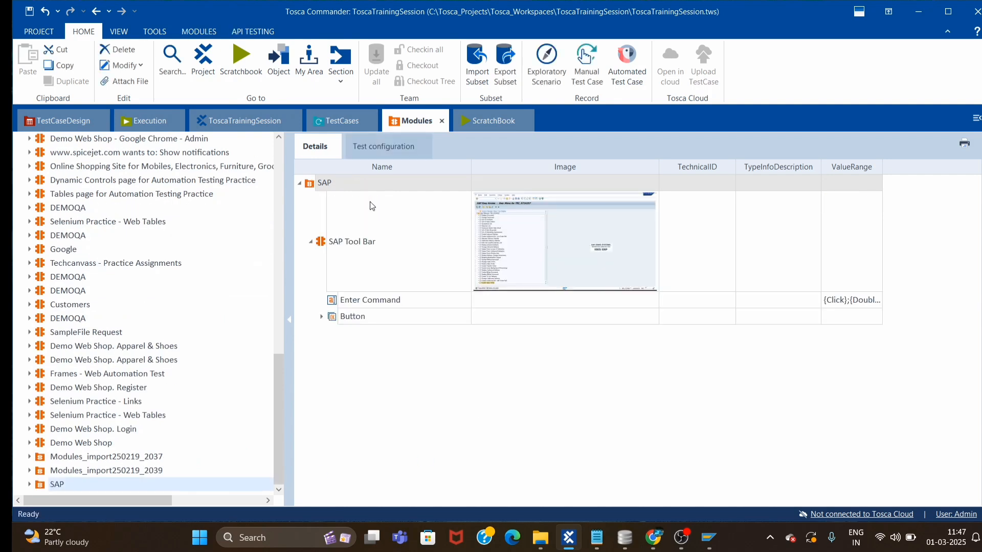
left_click(313, 242)
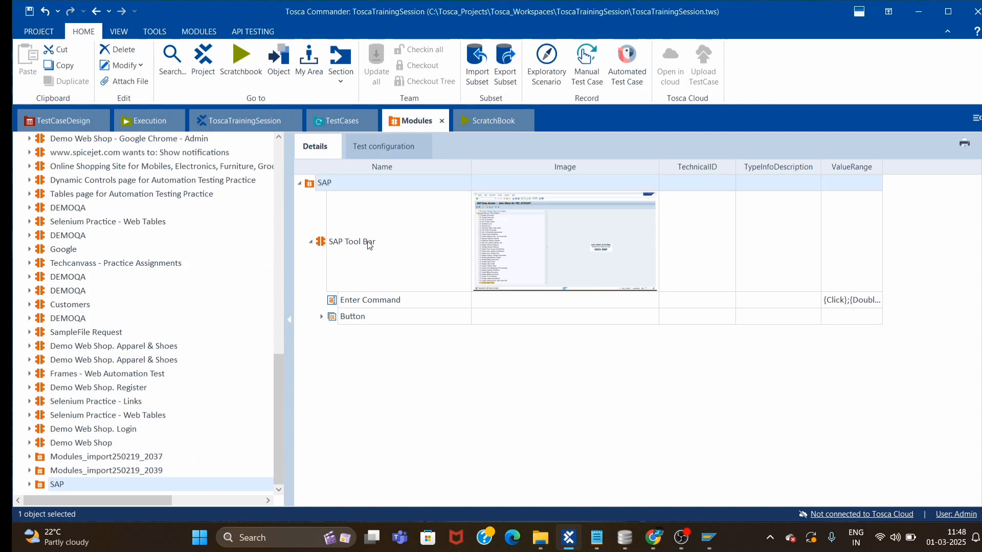
right_click(310, 184)
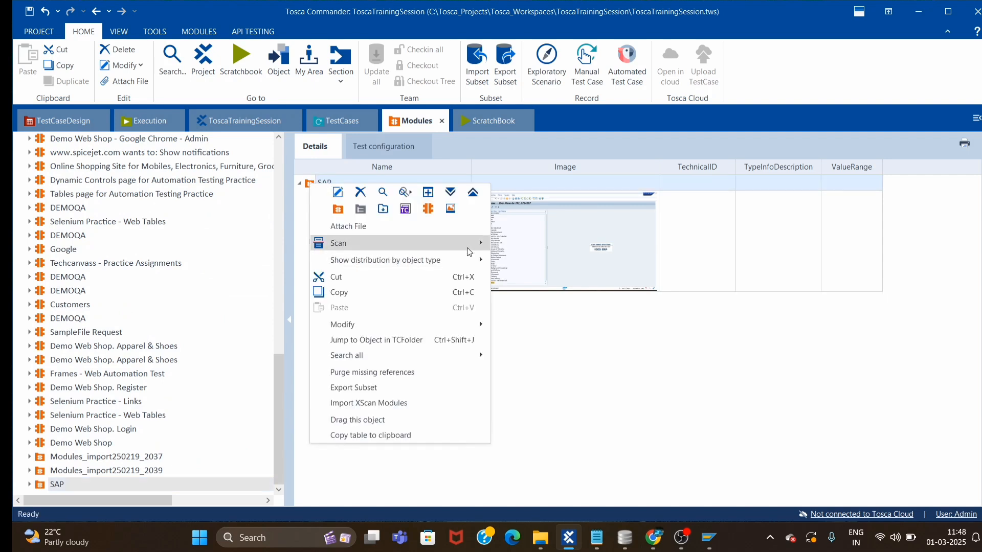
mouse_move(469, 251)
left_click(532, 243)
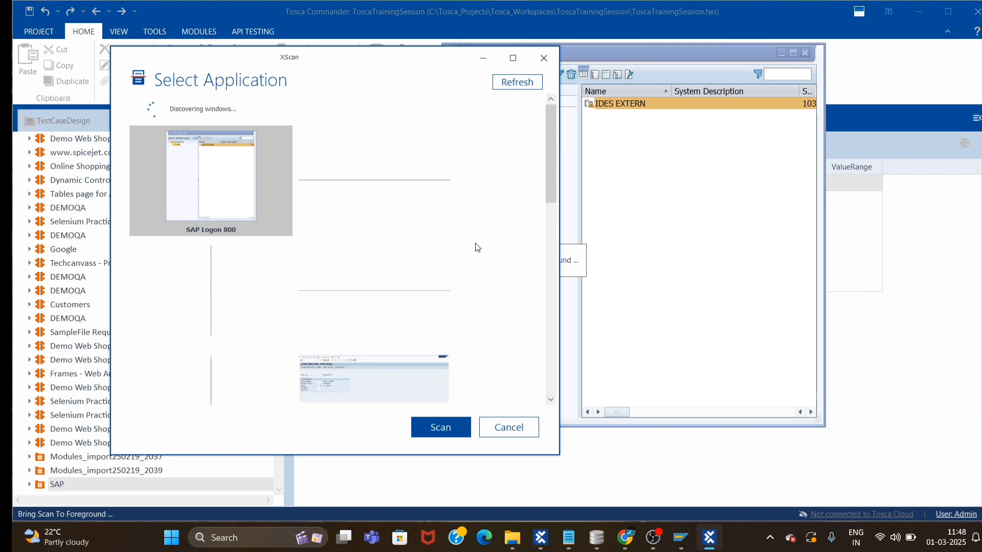
Scan the Create Sales Order window and pick Order Type, Sales Organization, Distribution Channel and Division.
left_click(360, 376)
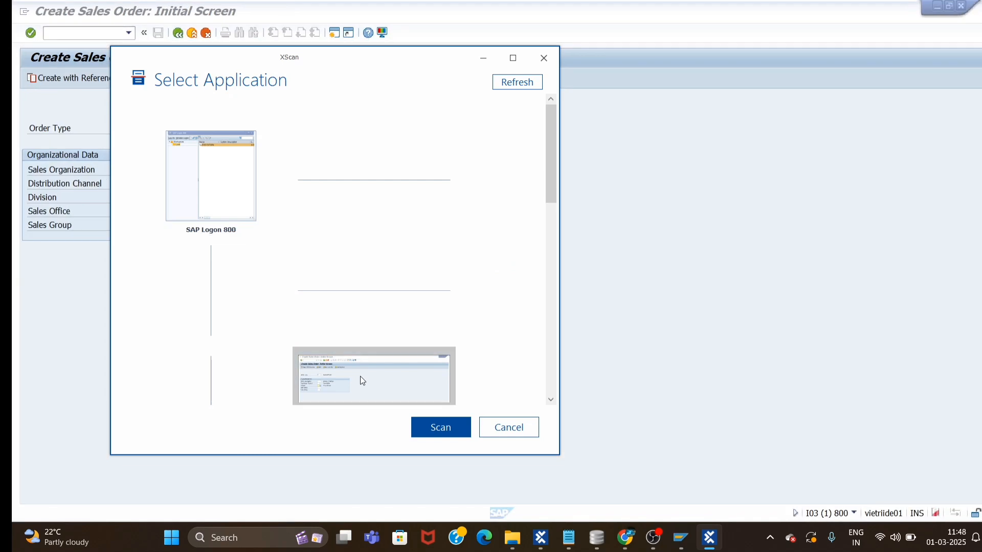
left_click(433, 427)
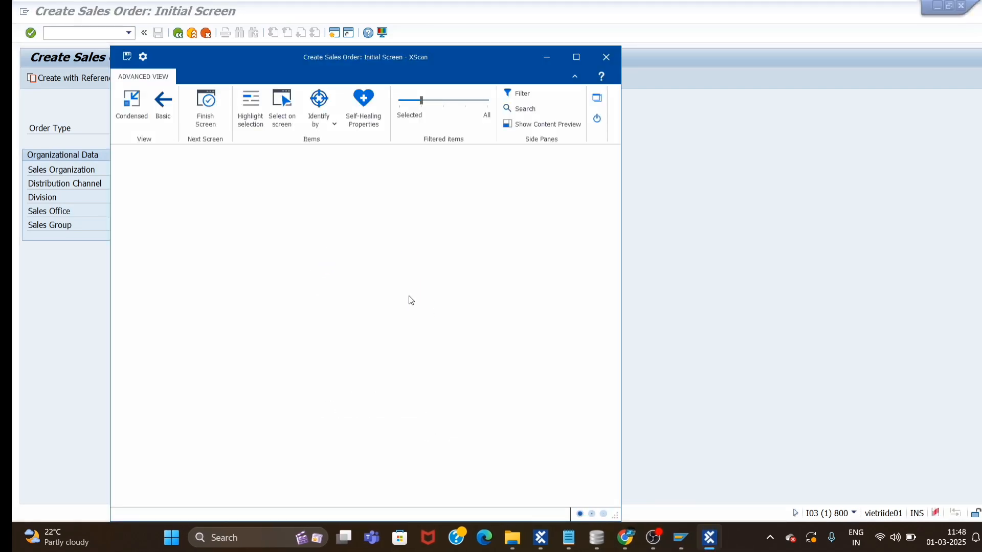
left_click_drag(354, 63, 600, 70)
left_click(517, 109)
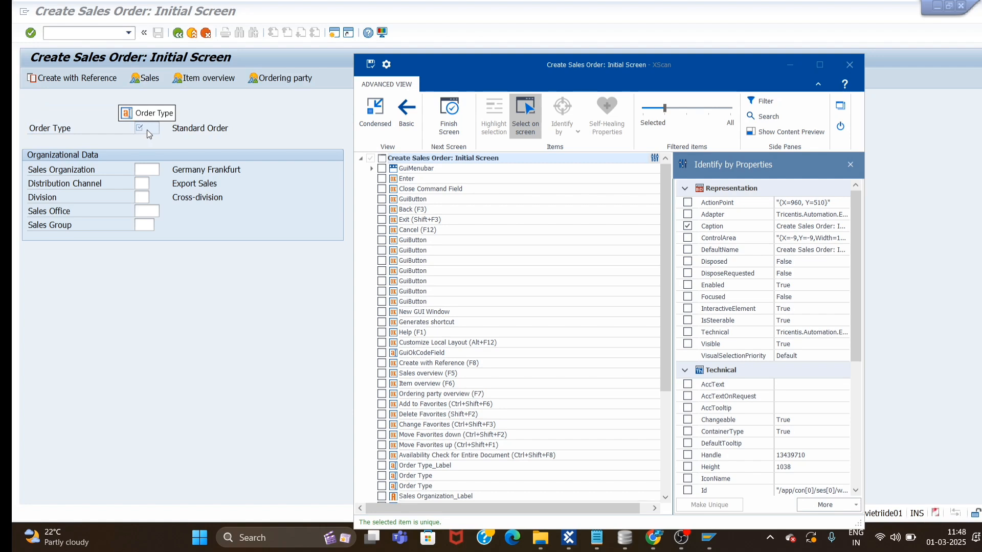
left_click(146, 130)
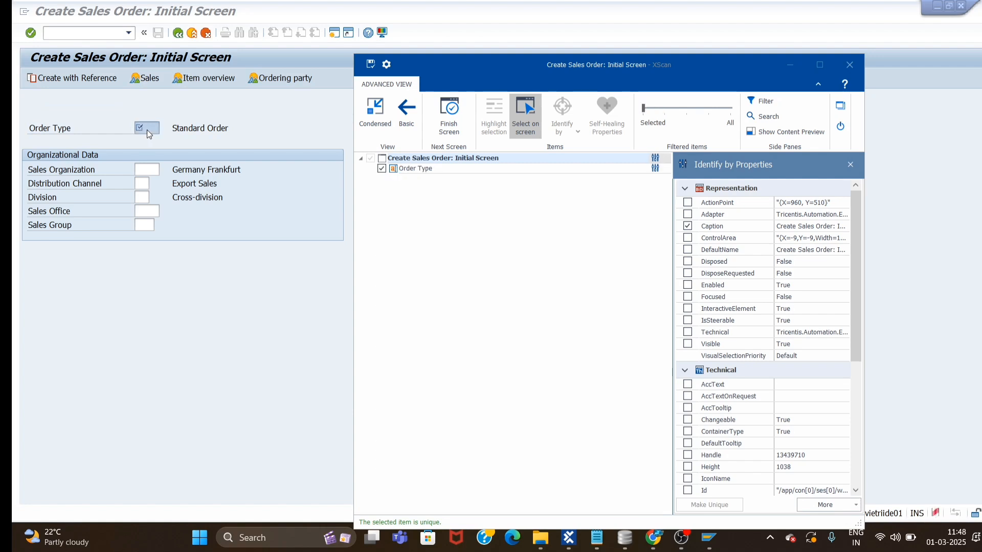
left_click(149, 171)
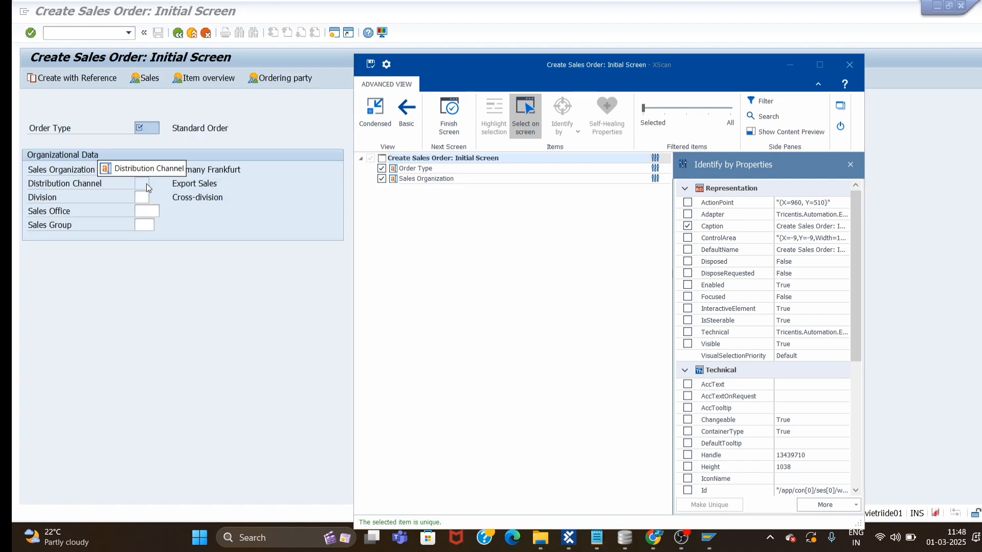
left_click(144, 183)
left_click(143, 198)
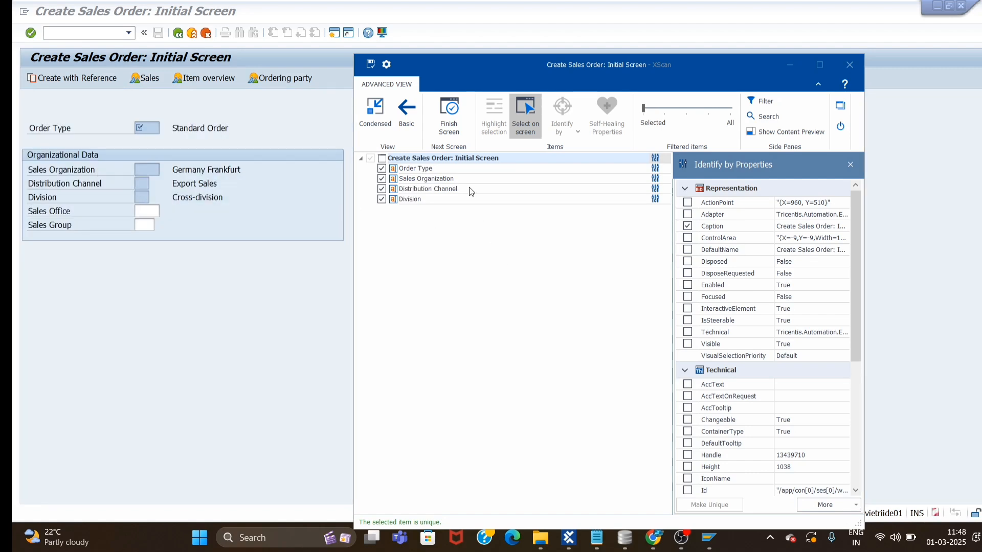
Save the scan as the 'Create Sales Order: Initial Screen' module and finish the screen.
left_click(371, 64)
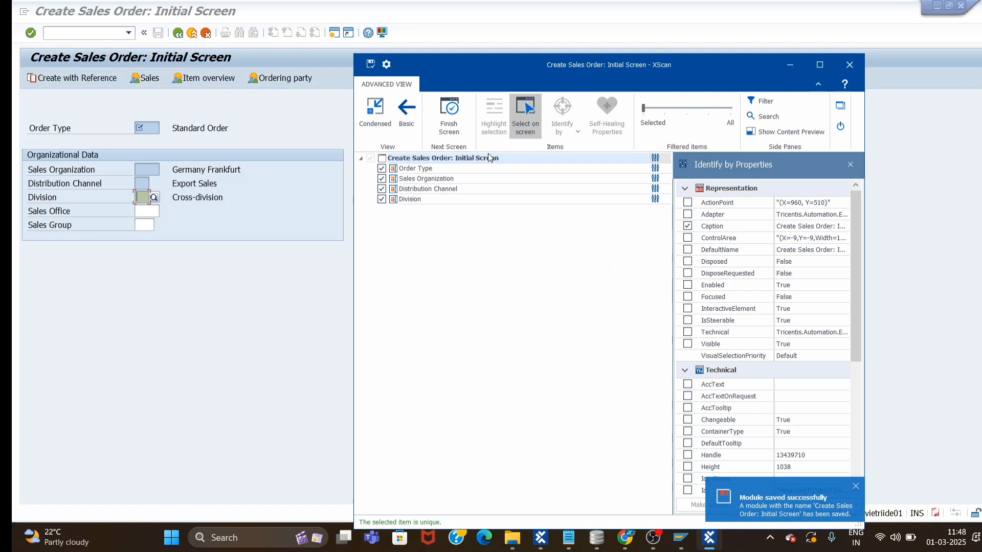
left_click(453, 114)
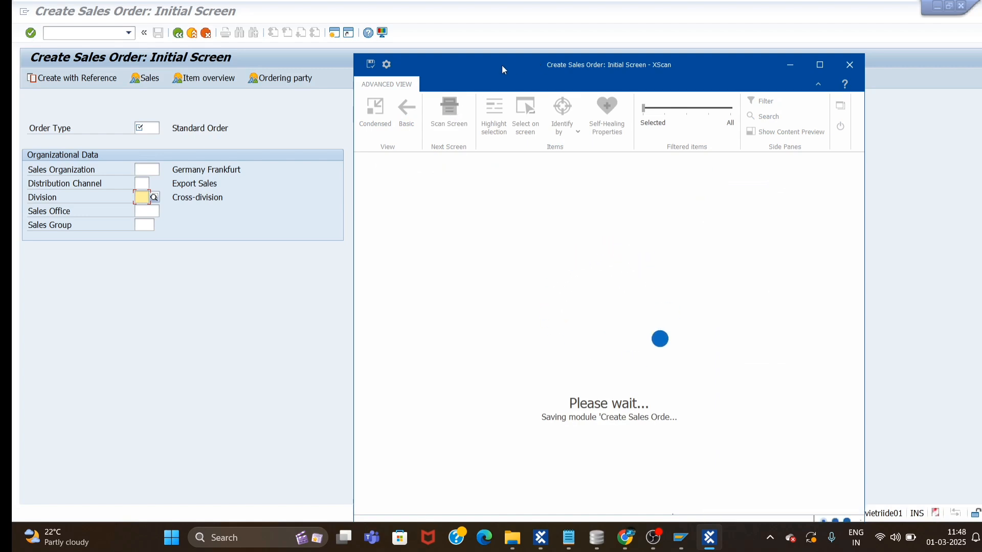
left_click_drag(501, 66, 562, 66)
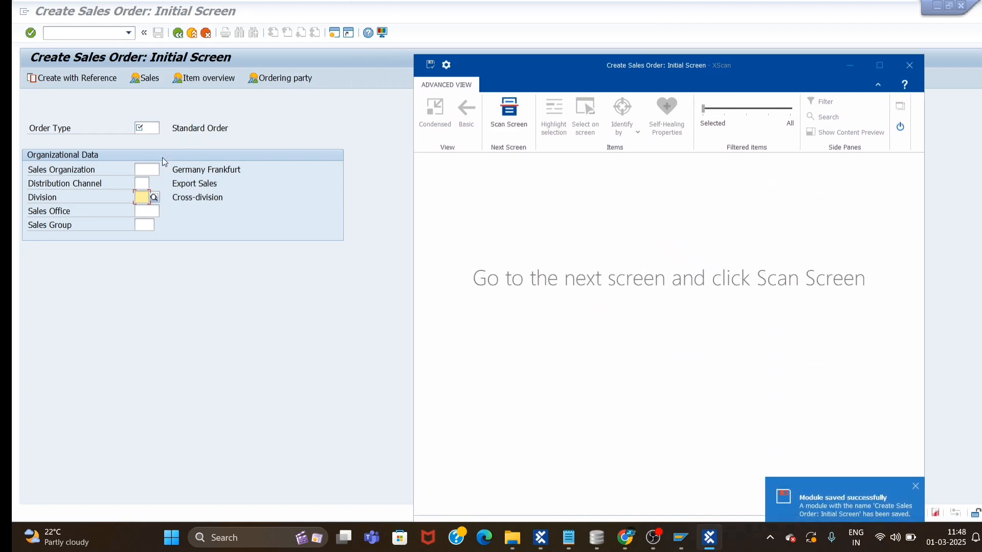
Enter sales organization 1000 on the VA01 initial screen.
left_click(151, 128)
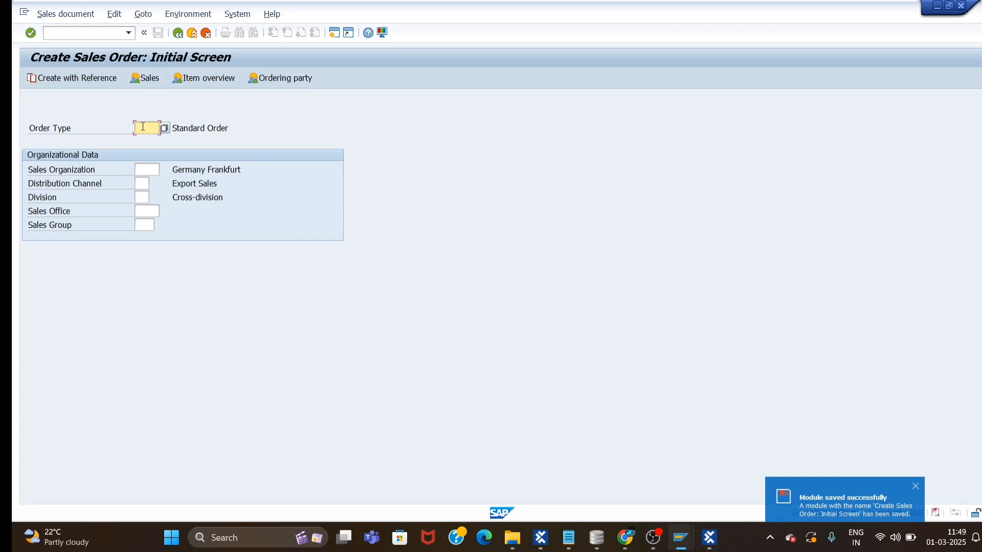
key("Tab")
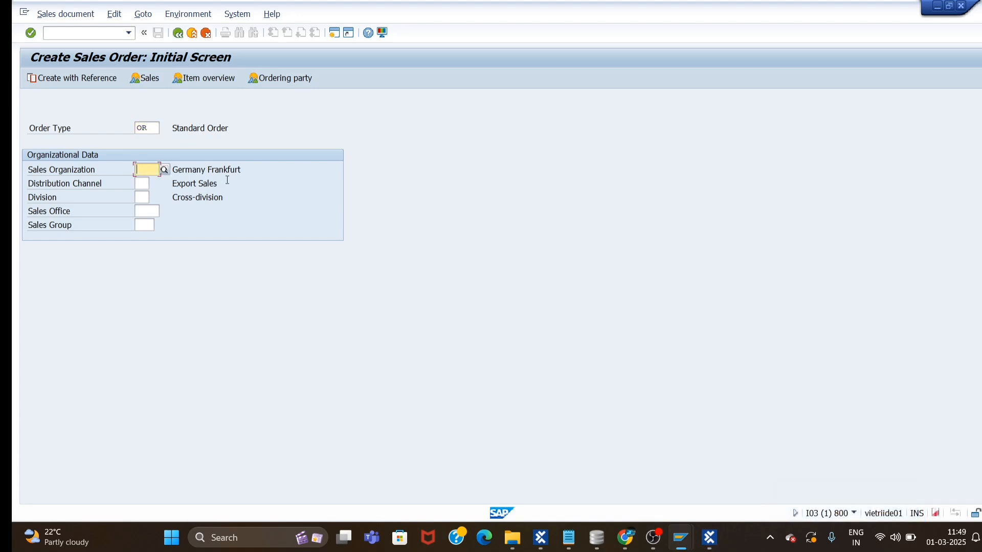
type("2")
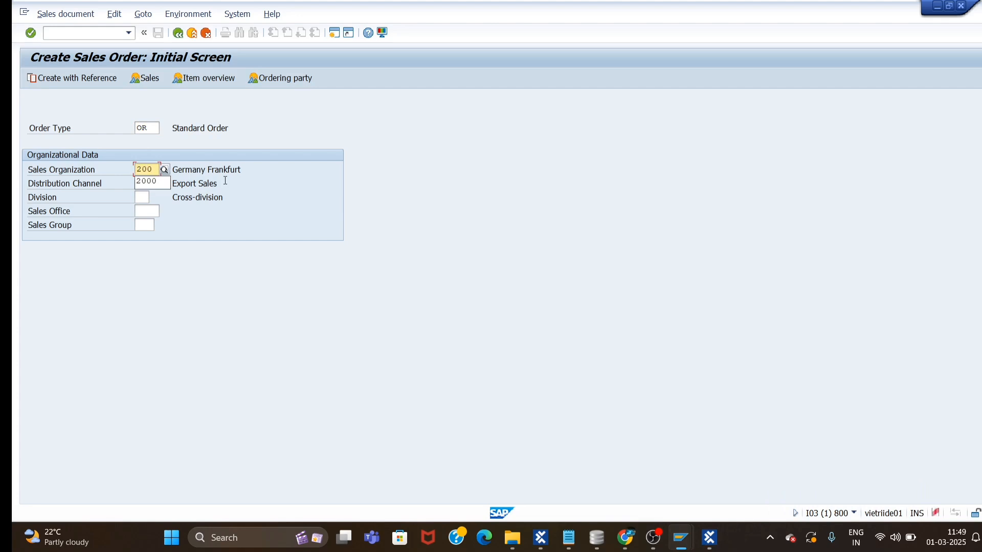
type("00")
key("alt+Tab")
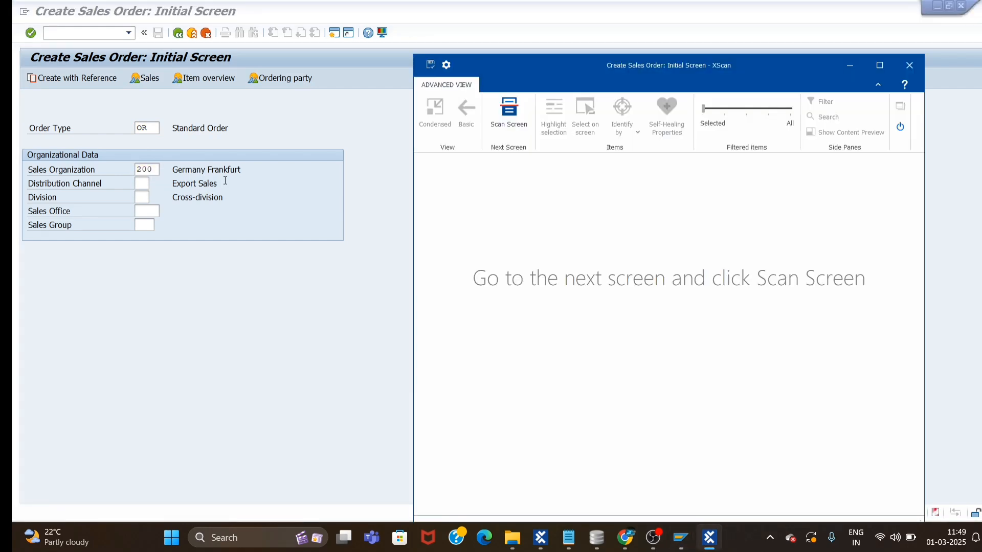
left_click(176, 165)
left_click(153, 170)
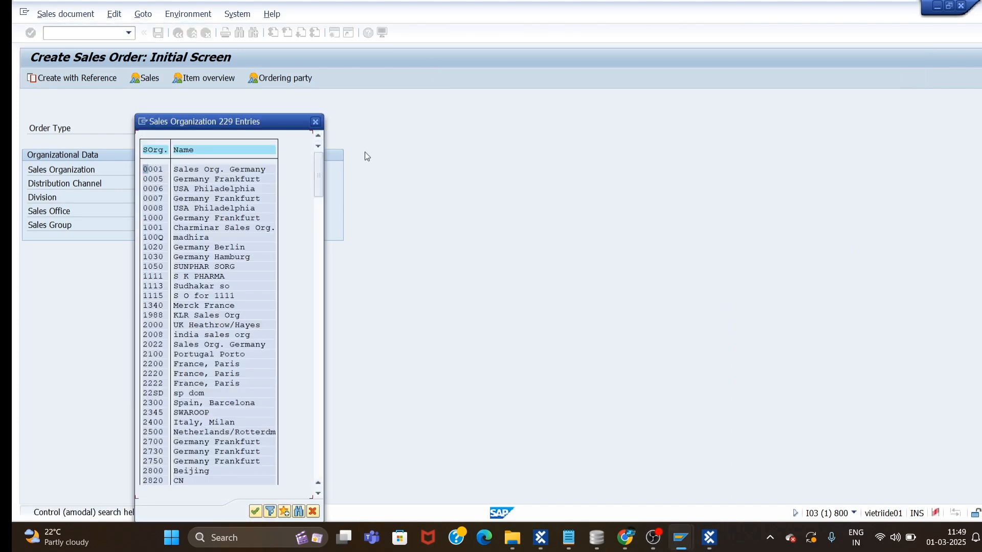
left_click(315, 122)
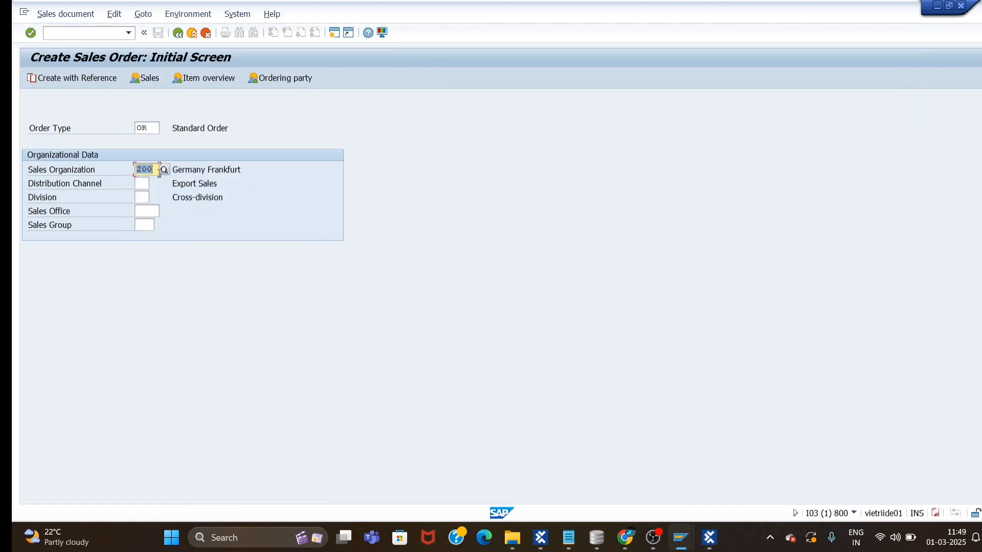
type("1000")
Set distribution channel 12 and division 00, then confirm to reach the order overview.
left_click(144, 184)
type("12")
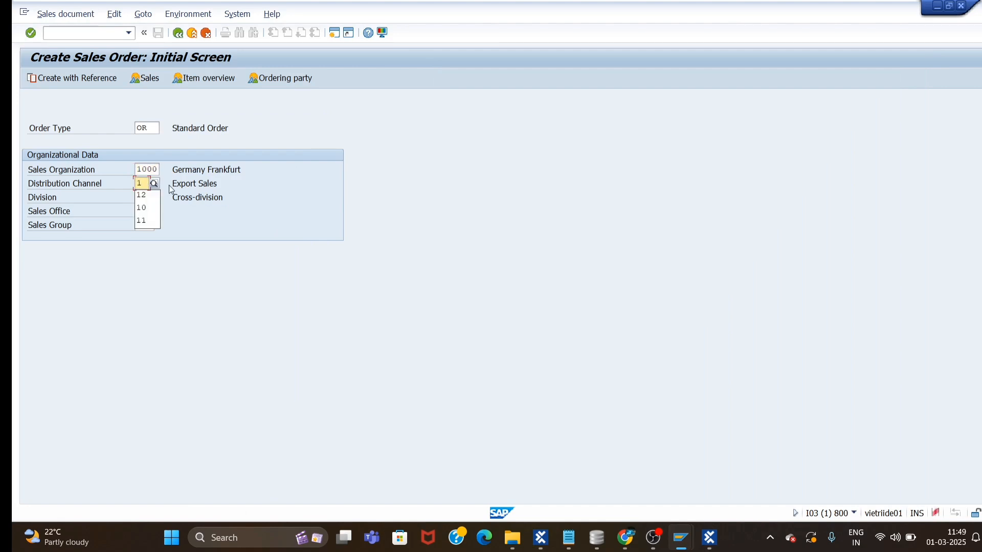
left_click(147, 198)
type("00")
left_click(31, 33)
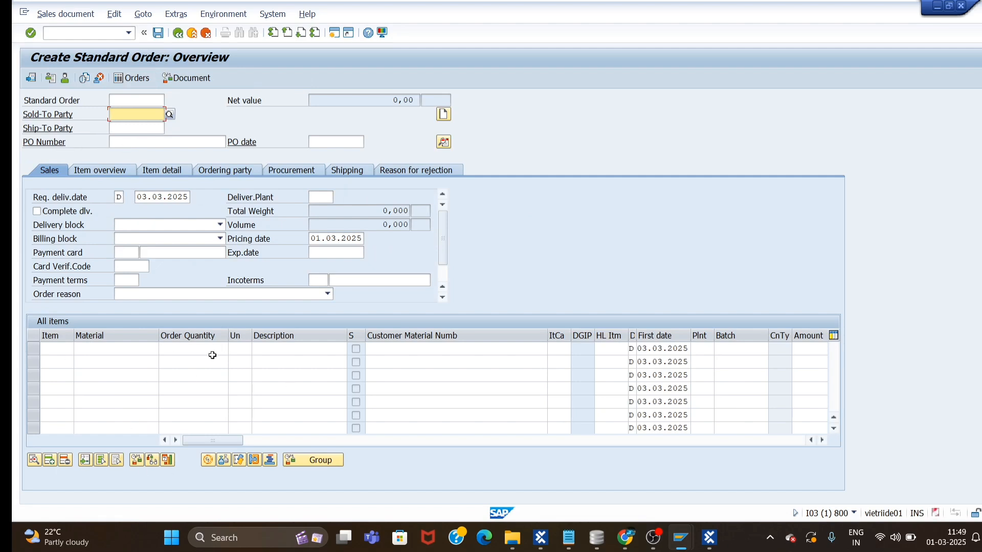
Scan the Create Standard Order: Overview screen in XScan and pick the Sold-To Party field.
left_click(717, 540)
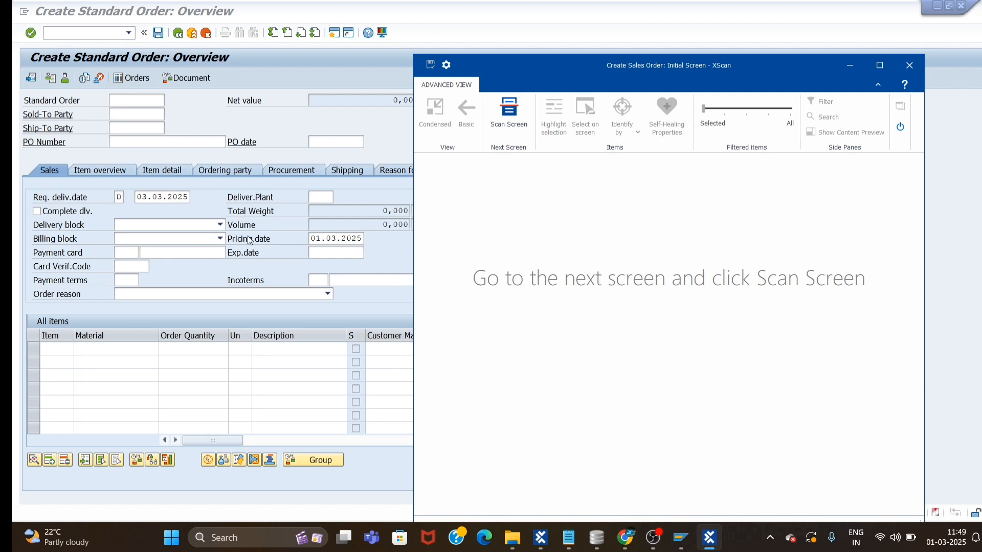
left_click(512, 118)
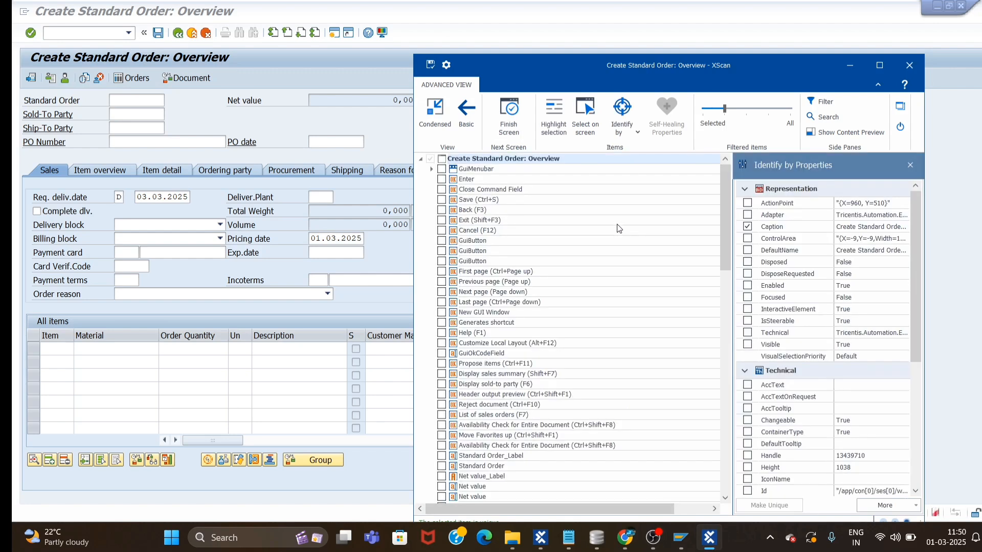
left_click(586, 114)
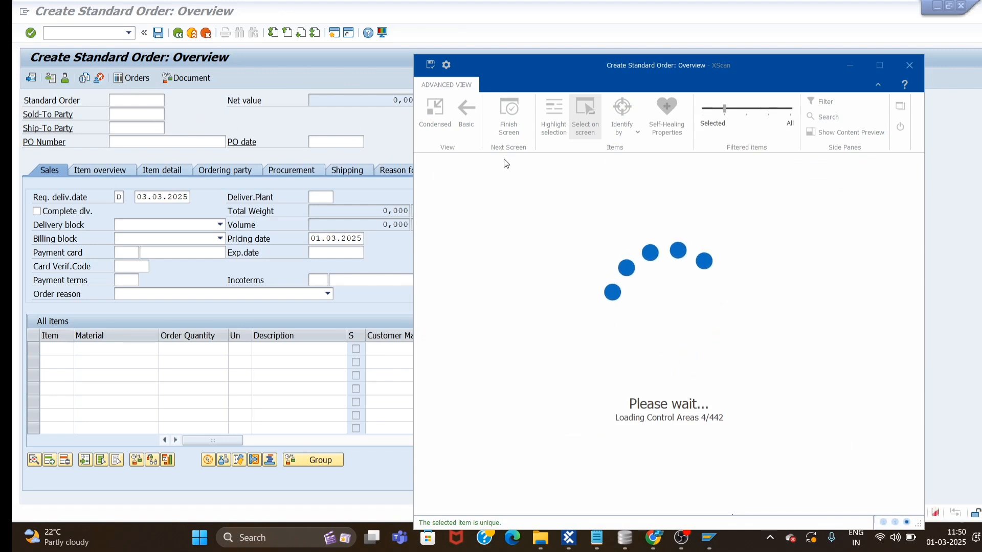
left_click(140, 116)
Add Ship-To Party, PO Number and the All items table, then save the Overview module.
left_click(138, 127)
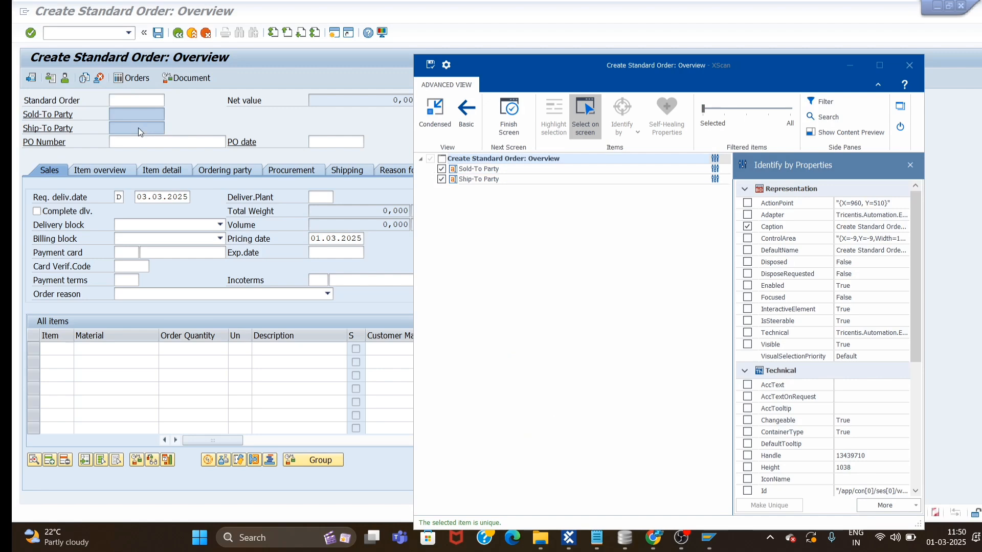
left_click(139, 142)
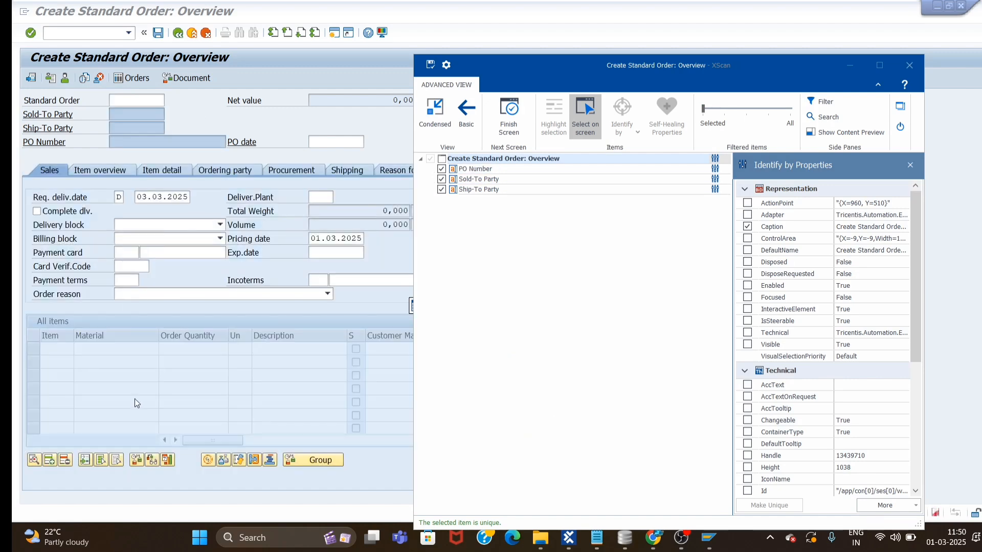
left_click(142, 382)
left_click(261, 392)
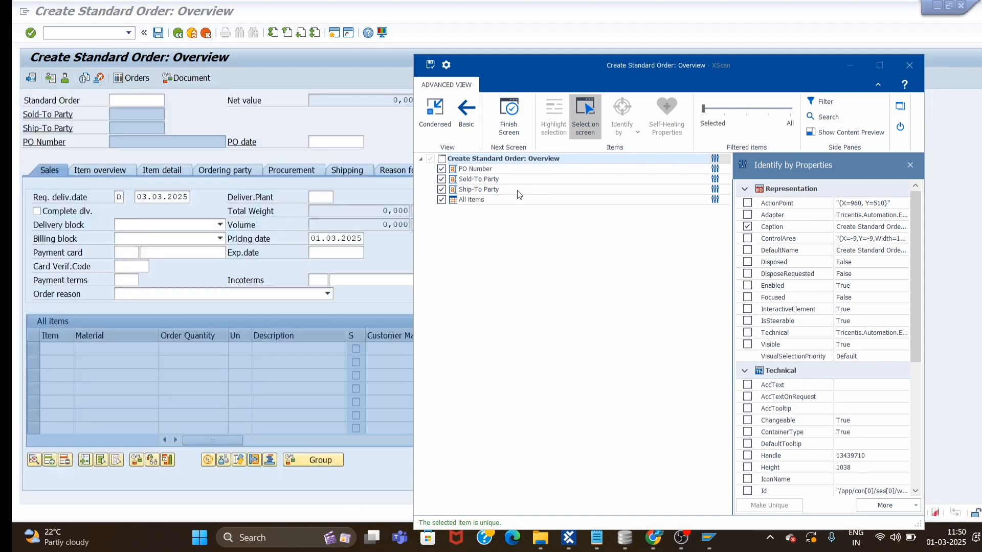
left_click(583, 112)
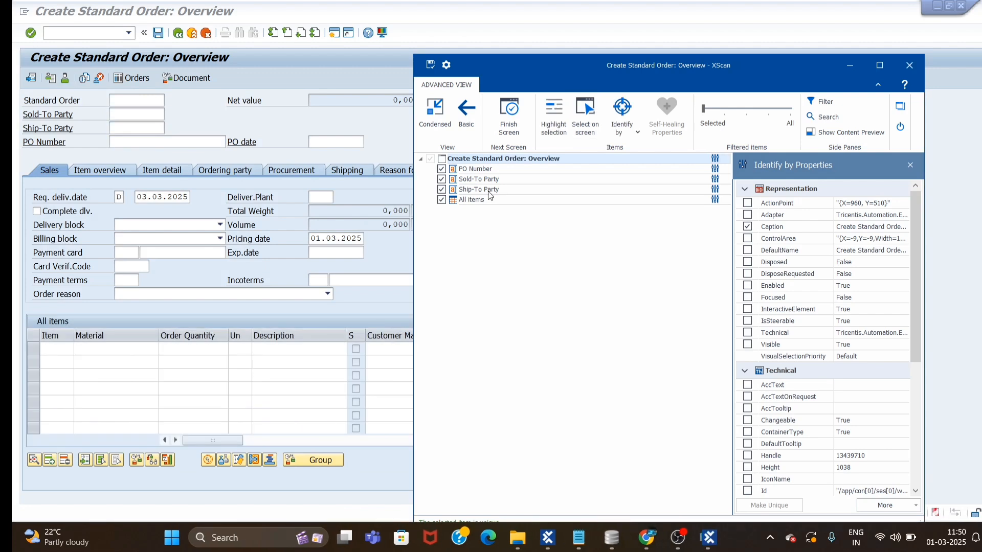
left_click(459, 201)
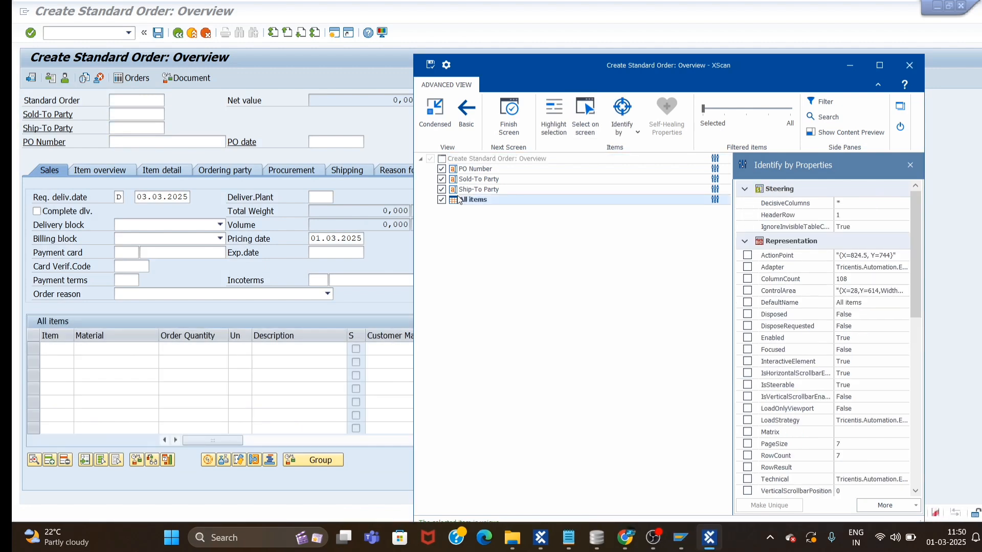
left_click(500, 113)
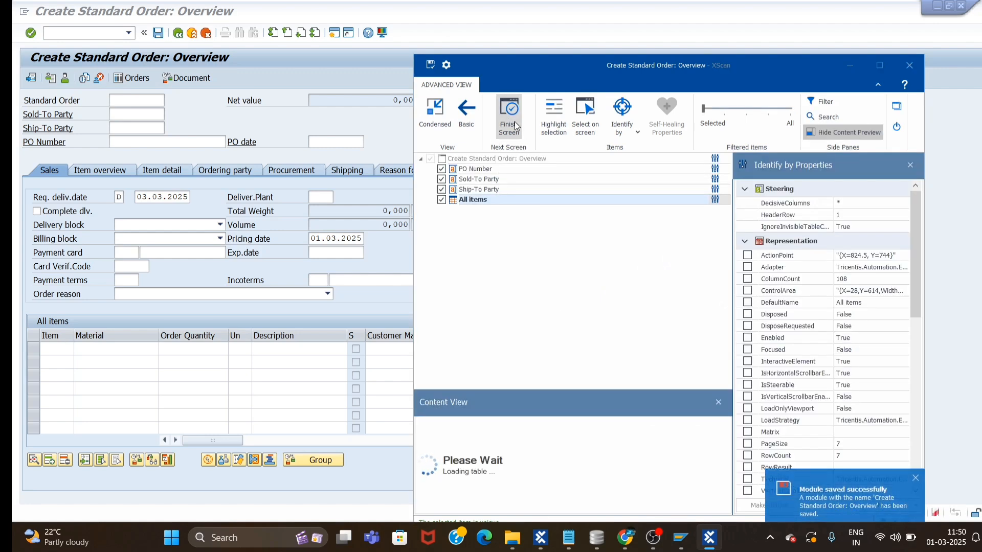
left_click(511, 116)
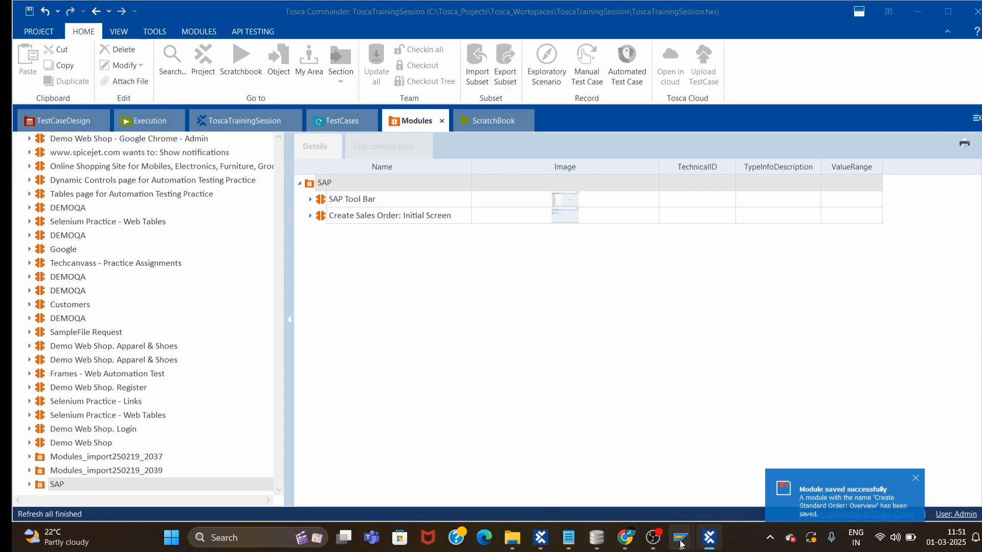
Enter 1175 as the sold-to and ship-to party on the order overview.
mouse_move(681, 540)
left_click(720, 470)
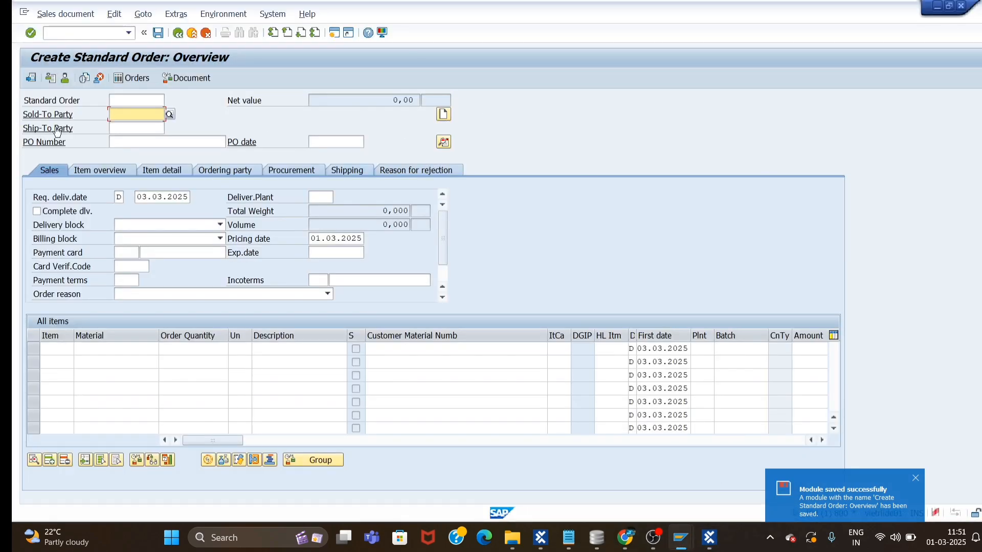
type("1175")
left_click(139, 124)
type("11")
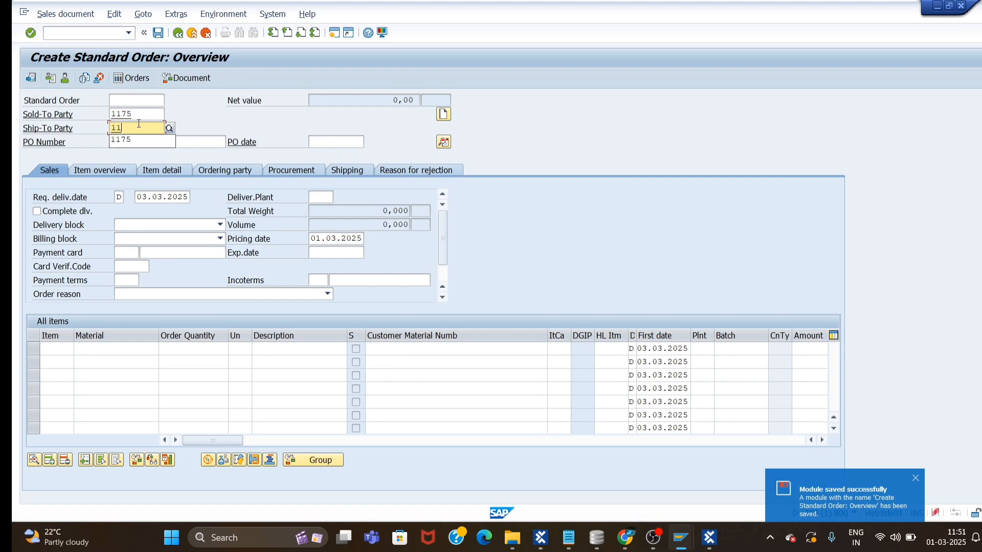
type("7")
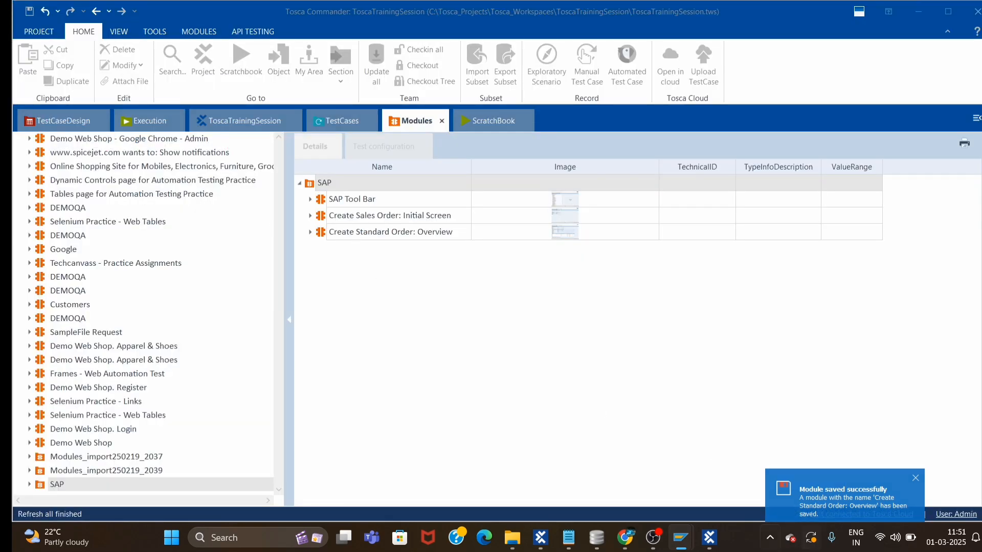
mouse_move(681, 543)
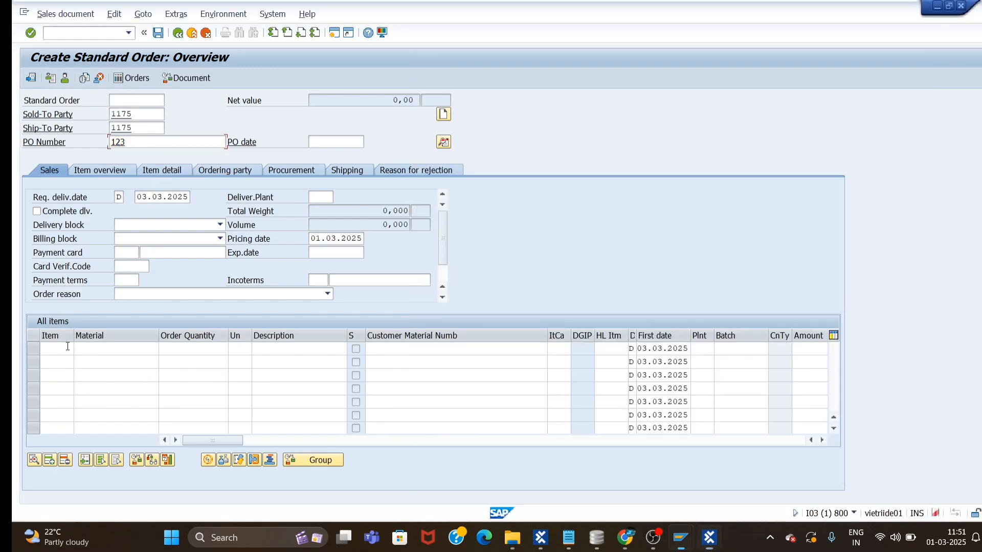
Add item 2 with material M-08, quantity 2 ST, and confirm the entries.
left_click(65, 348)
type("2")
left_click(105, 350)
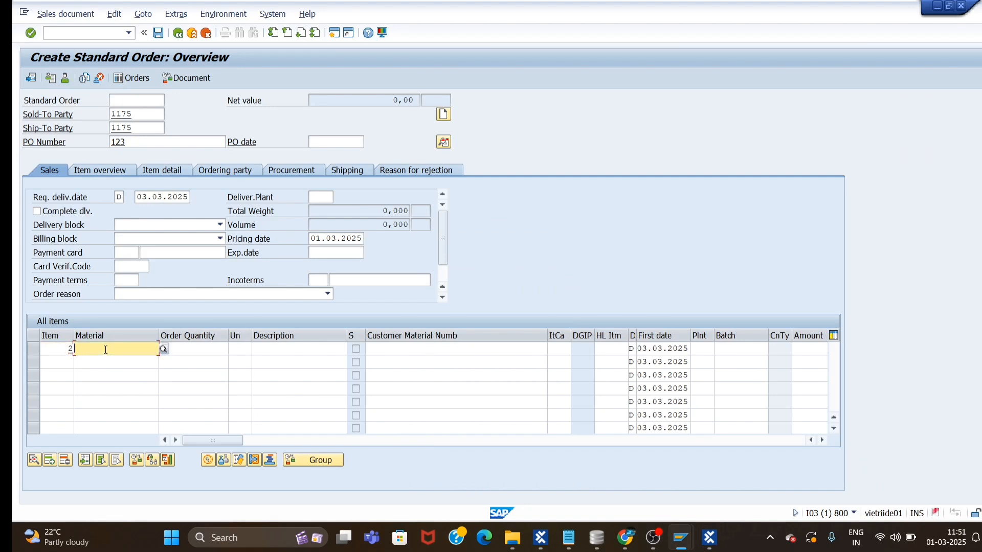
type("M")
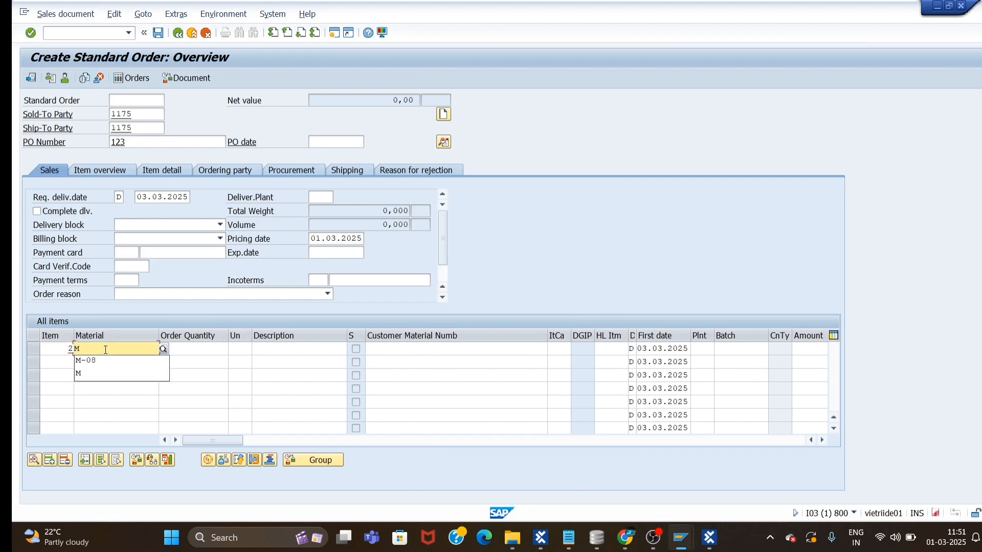
left_click(94, 360)
left_click(210, 348)
type("2")
left_click(245, 349)
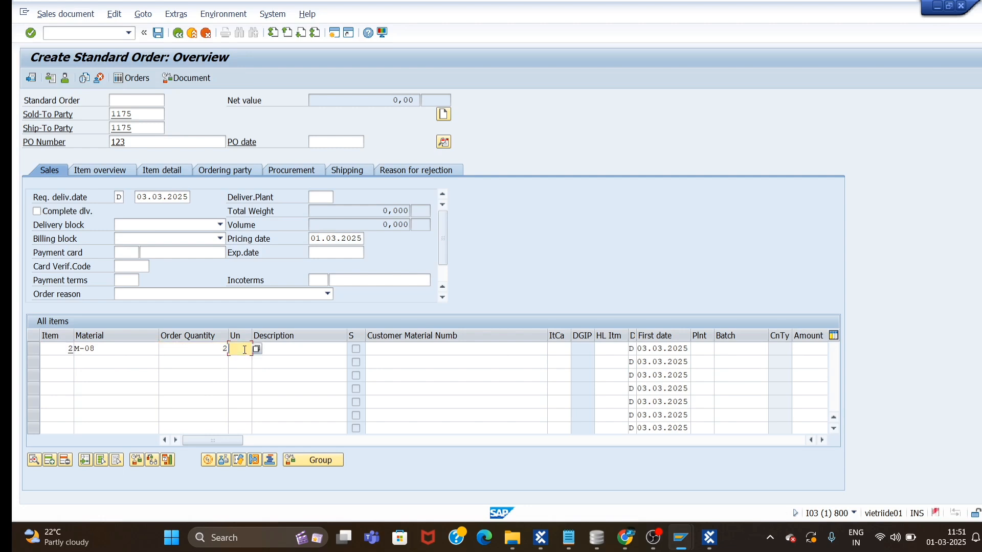
left_click(189, 390)
left_click(30, 34)
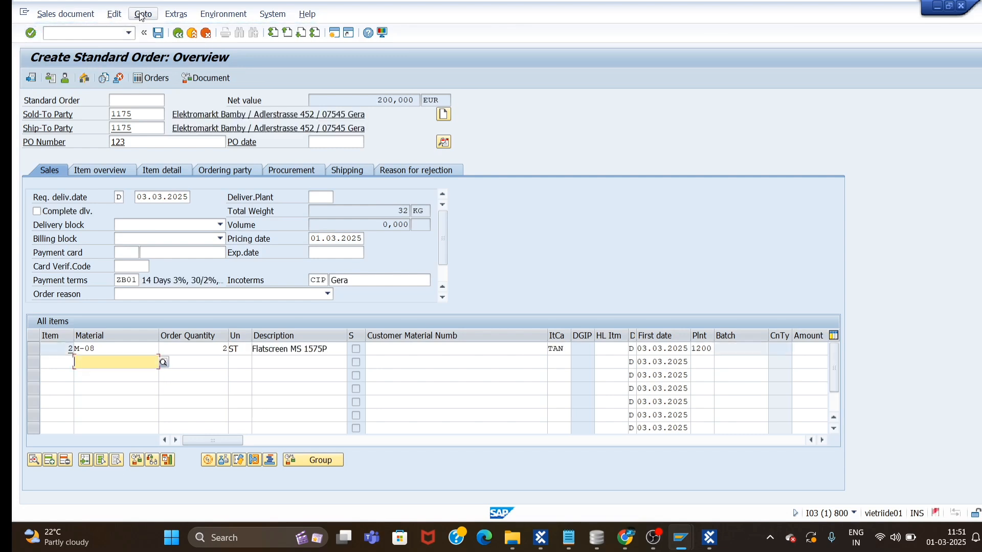
left_click(143, 14)
Open Goto > Header > Sales and save its Document date field as the Header Data module.
mouse_move(175, 43)
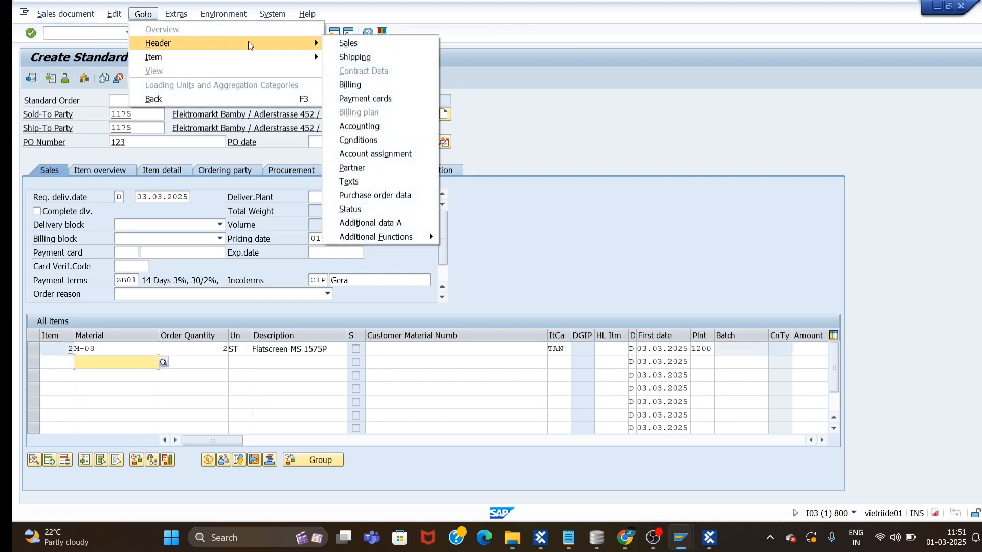
left_click(354, 43)
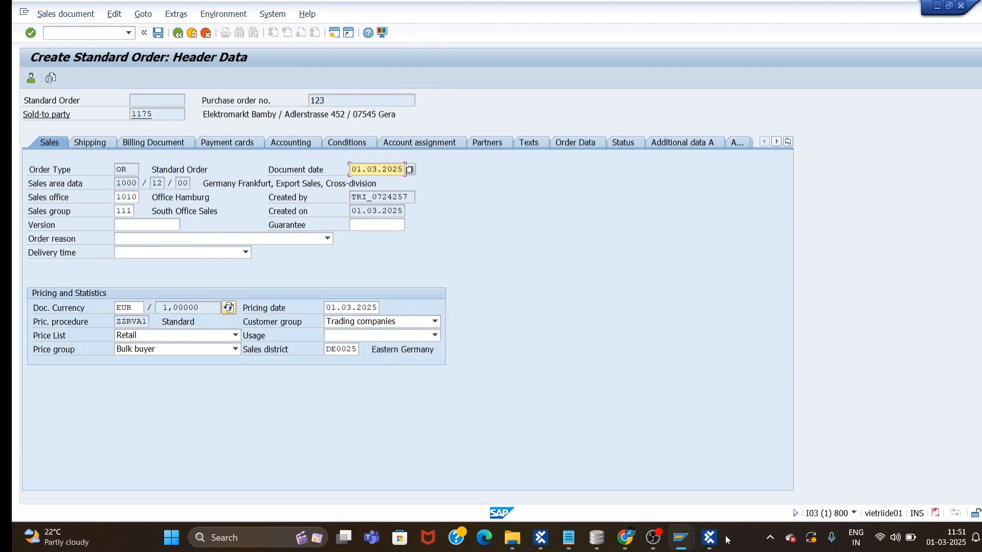
mouse_move(709, 537)
left_click(710, 483)
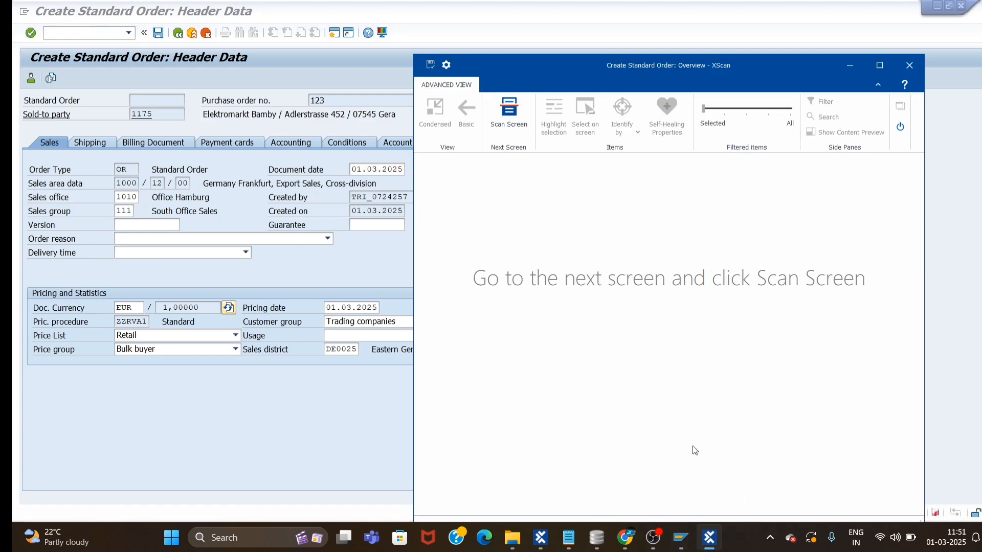
left_click(506, 116)
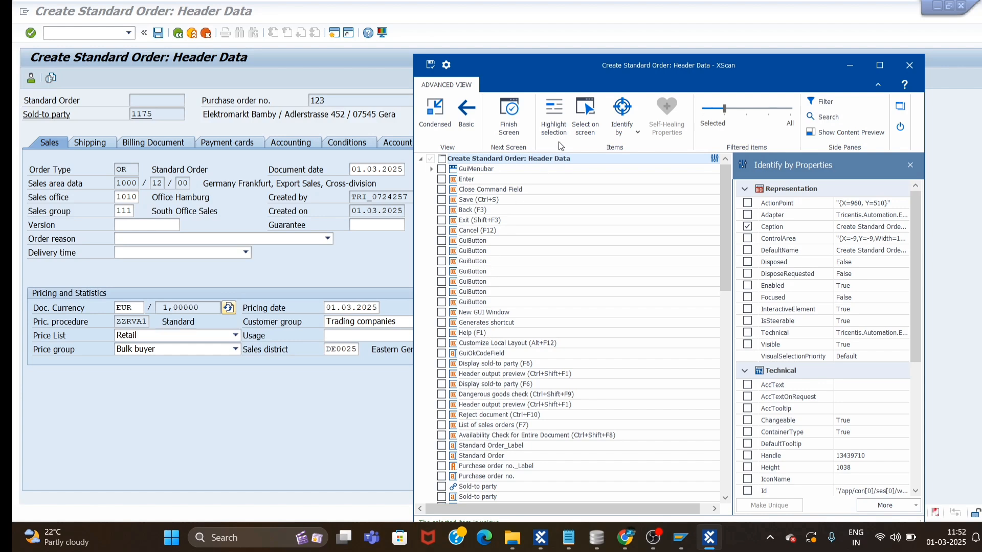
left_click(591, 119)
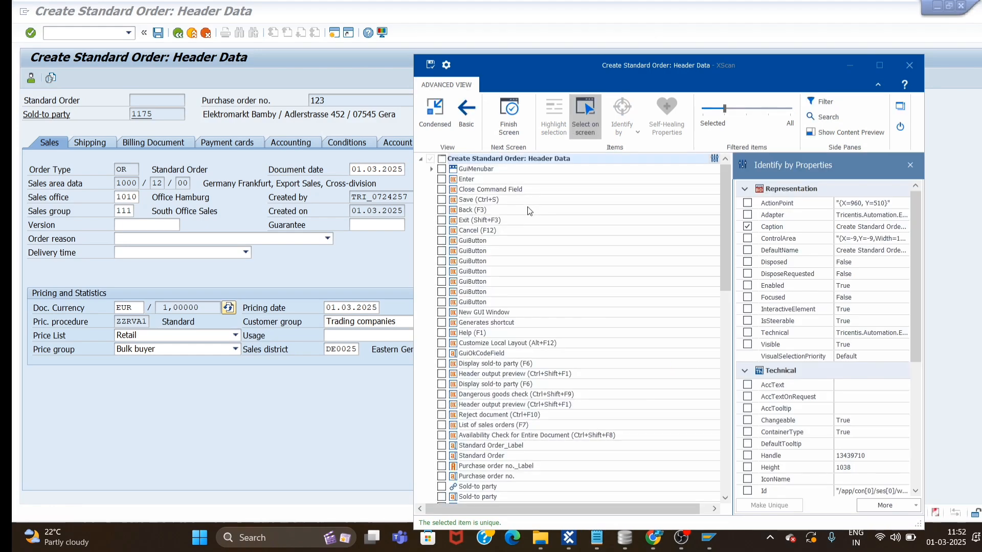
left_click(373, 170)
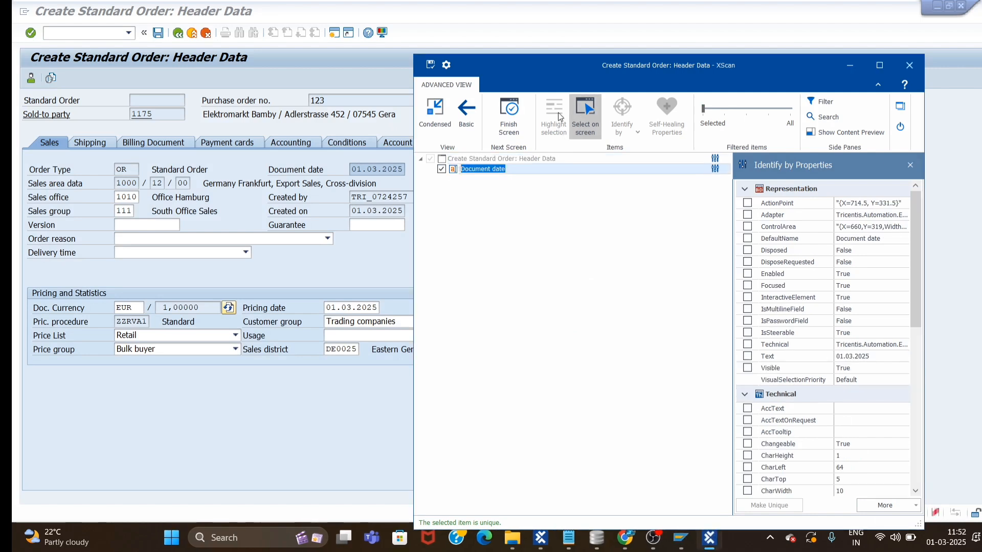
left_click(430, 66)
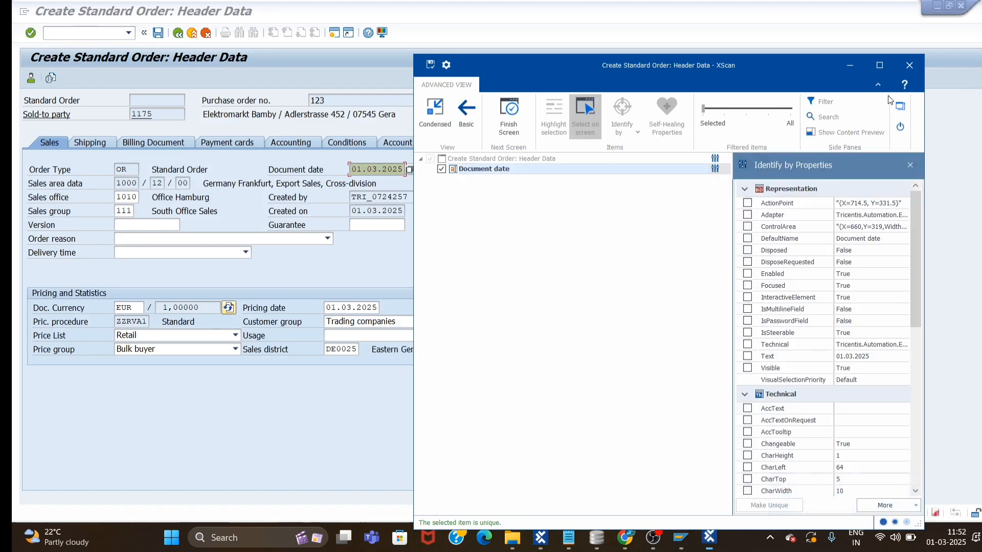
left_click(904, 68)
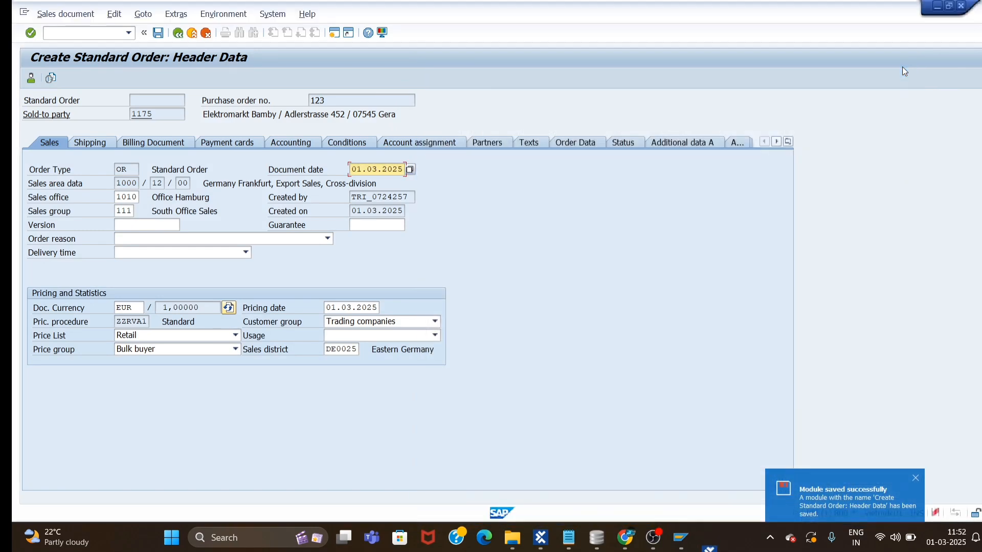
Return SAP to the order overview and expand the Overview and Header Data modules.
left_click(179, 34)
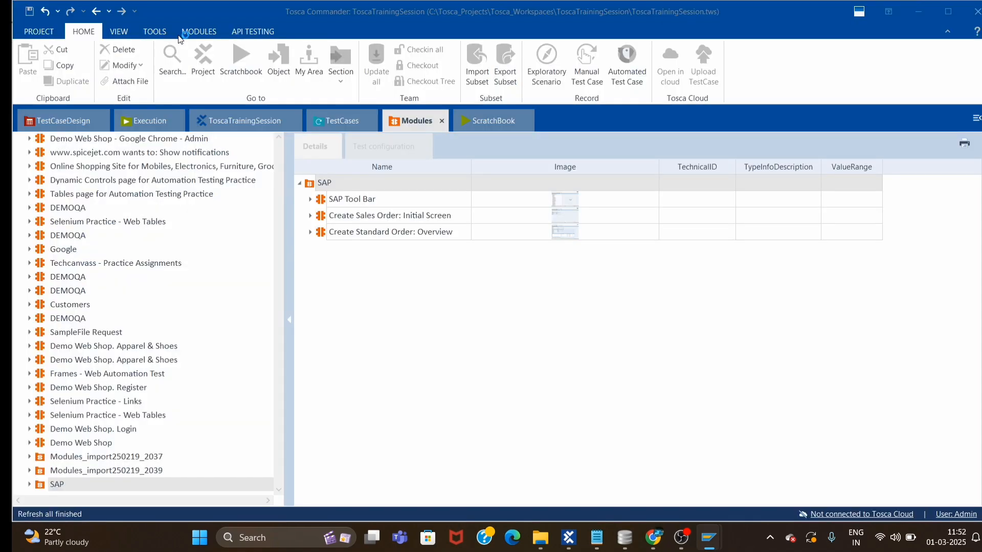
mouse_move(718, 539)
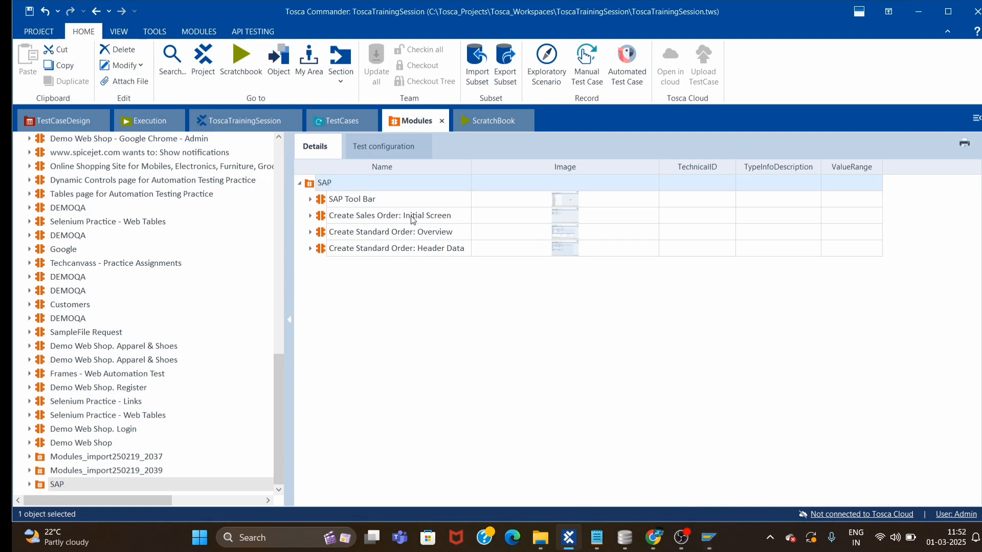
left_click(389, 219)
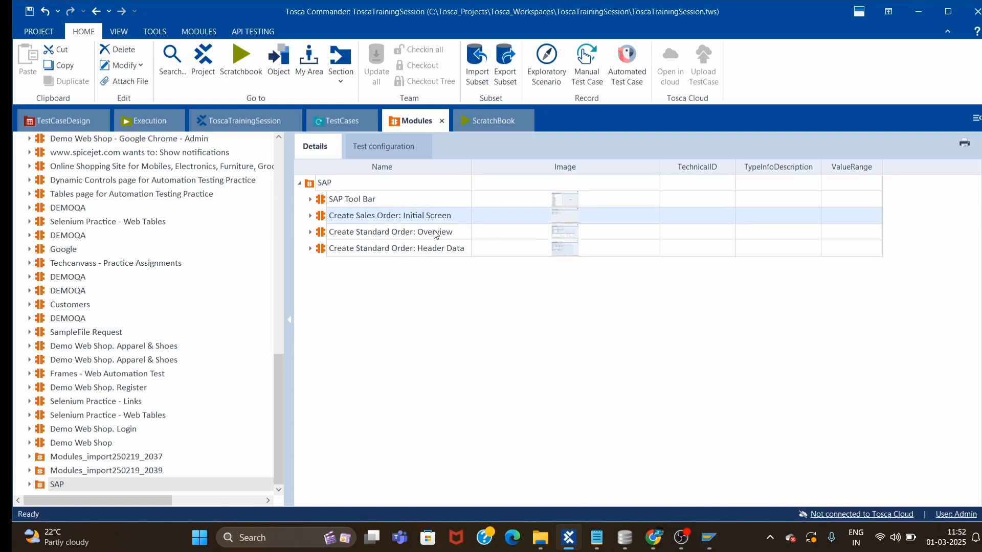
left_click(371, 235)
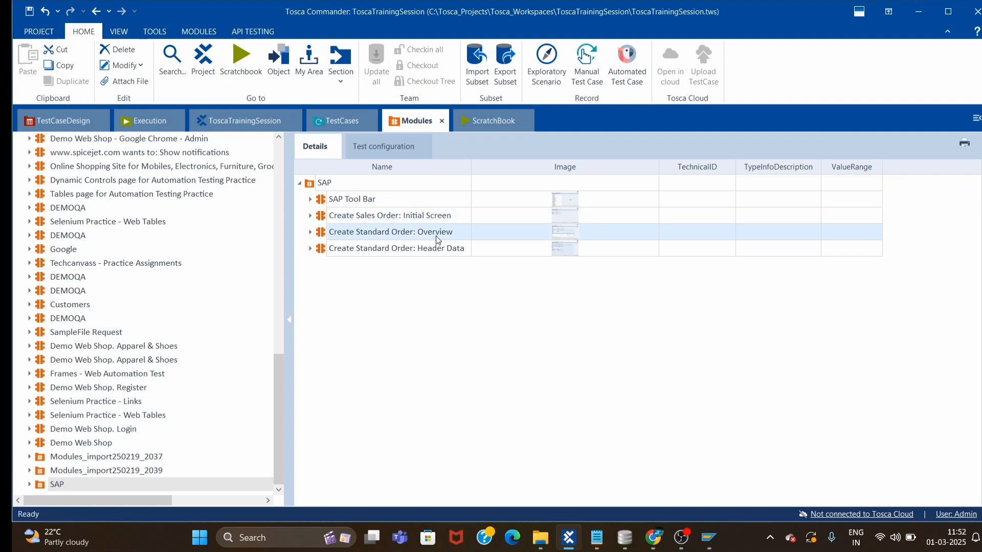
left_click(310, 232)
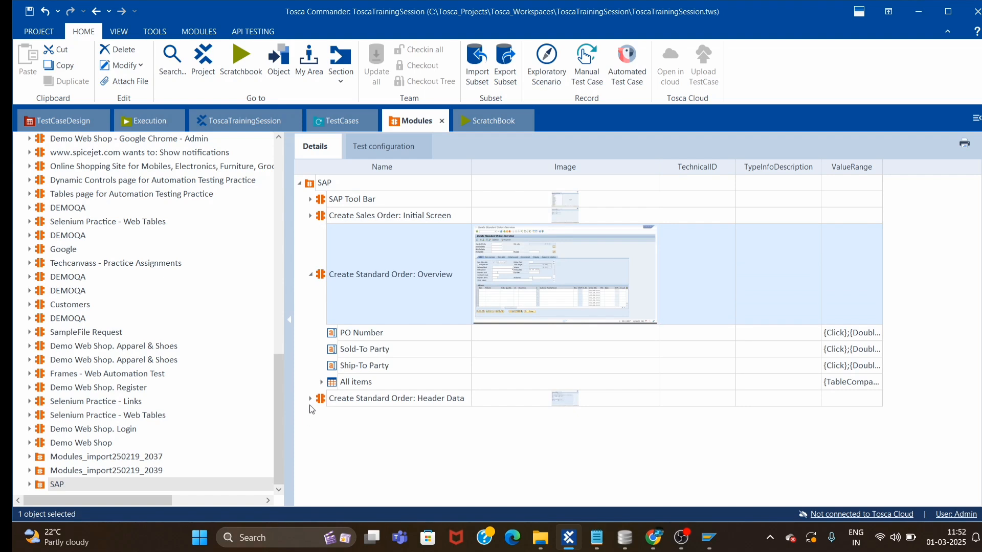
left_click(310, 398)
Move PO Number below Ship-To Party in the Overview module.
left_click(504, 419)
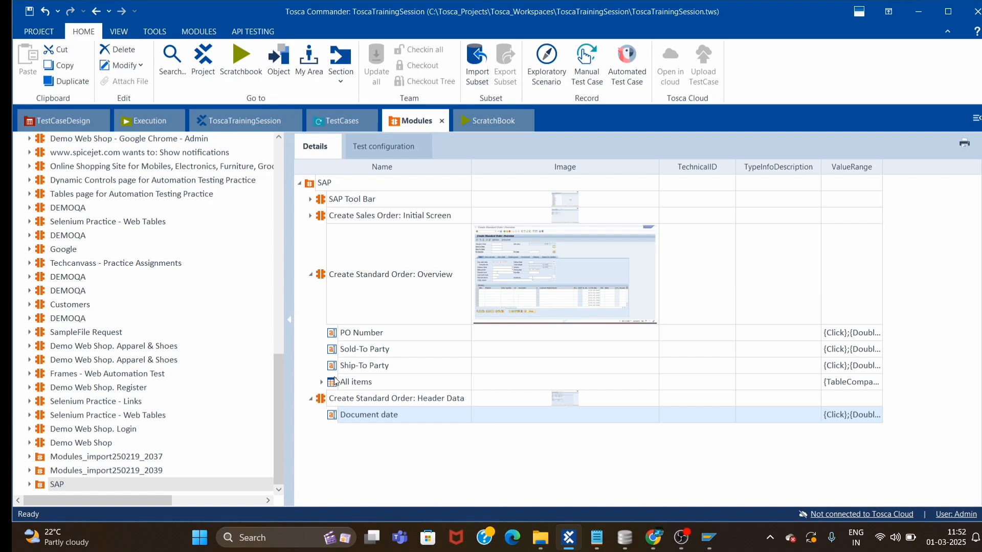
left_click_drag(333, 336, 353, 380)
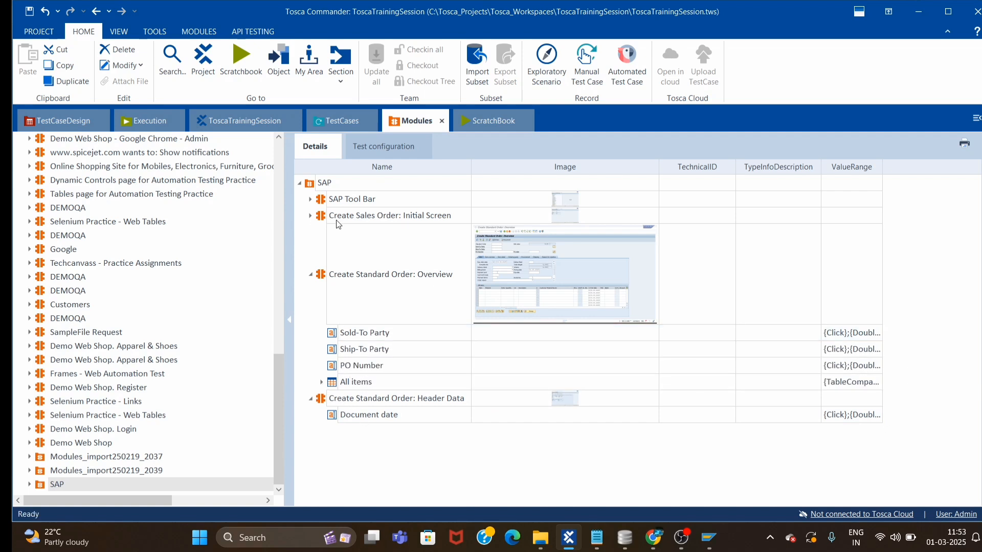
left_click(310, 216)
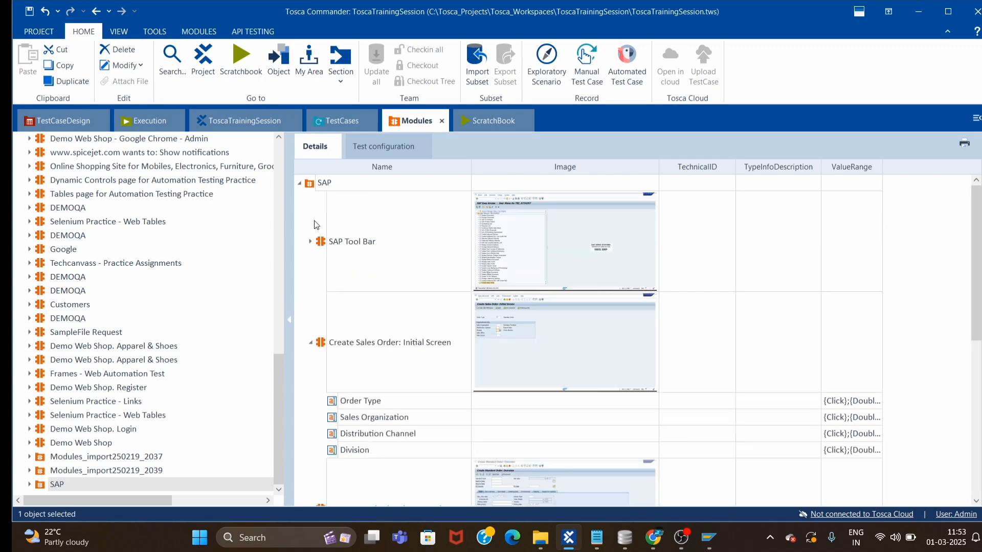
scroll(376, 379, "down", 5)
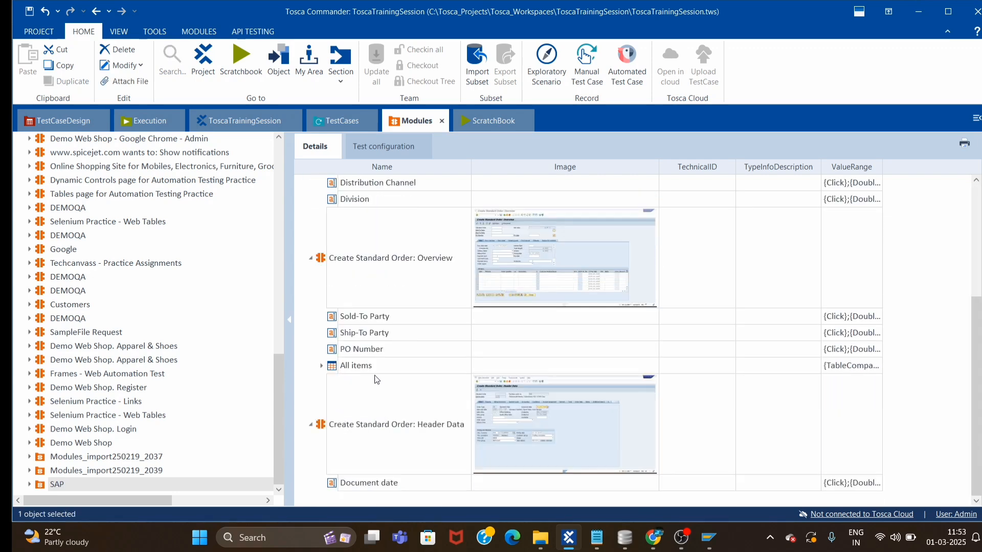
scroll(509, 318, "up", 3)
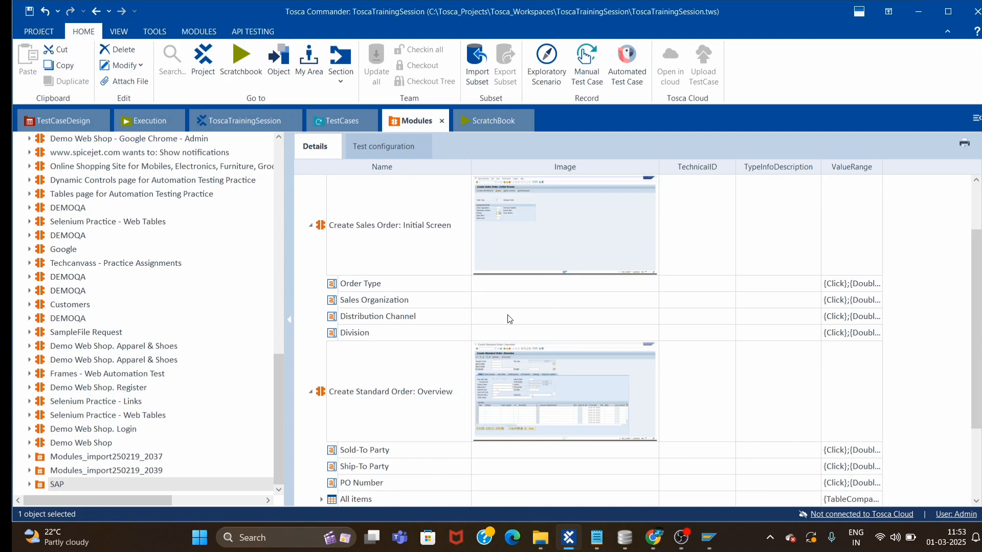
left_click(310, 226)
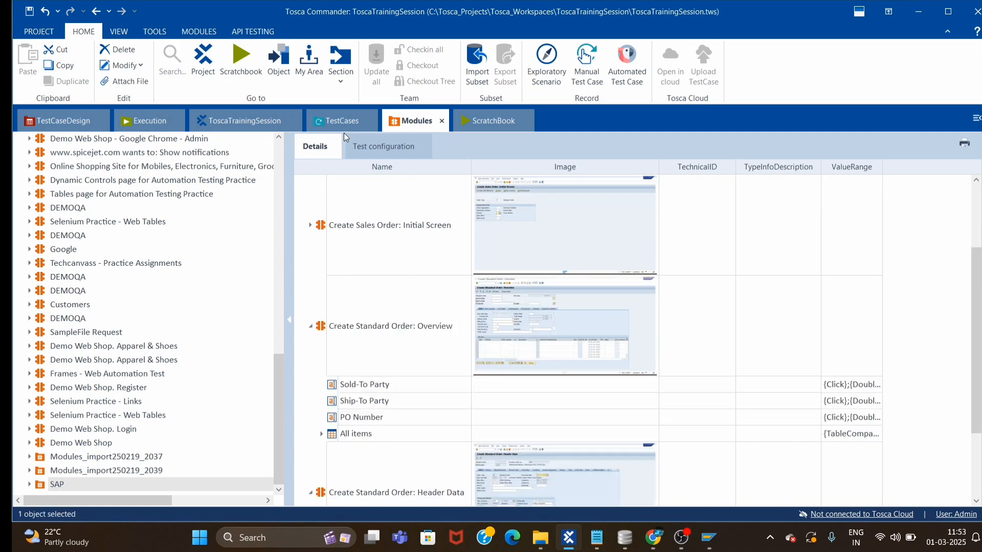
left_click(726, 479)
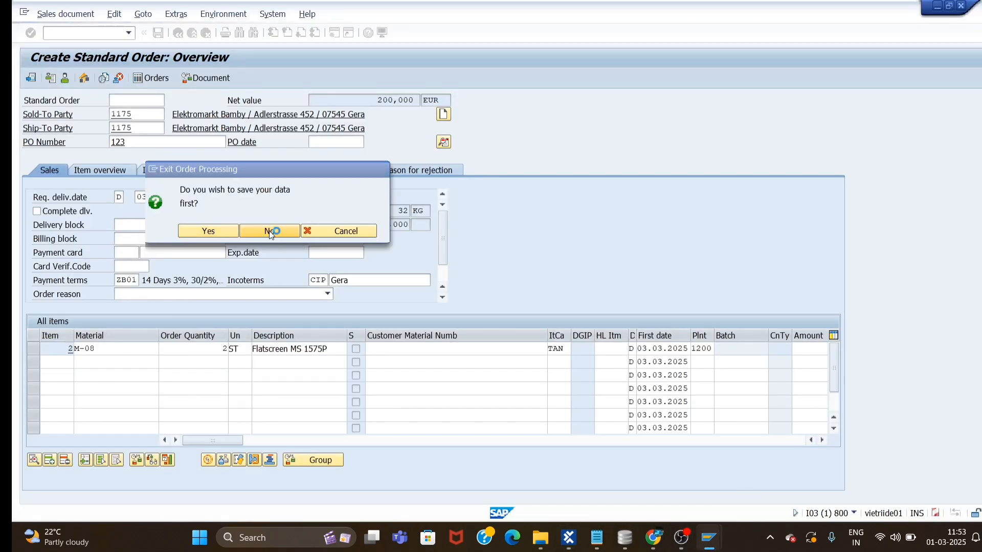
Exit the order without saving and clear OR from the Order Type field.
left_click(270, 231)
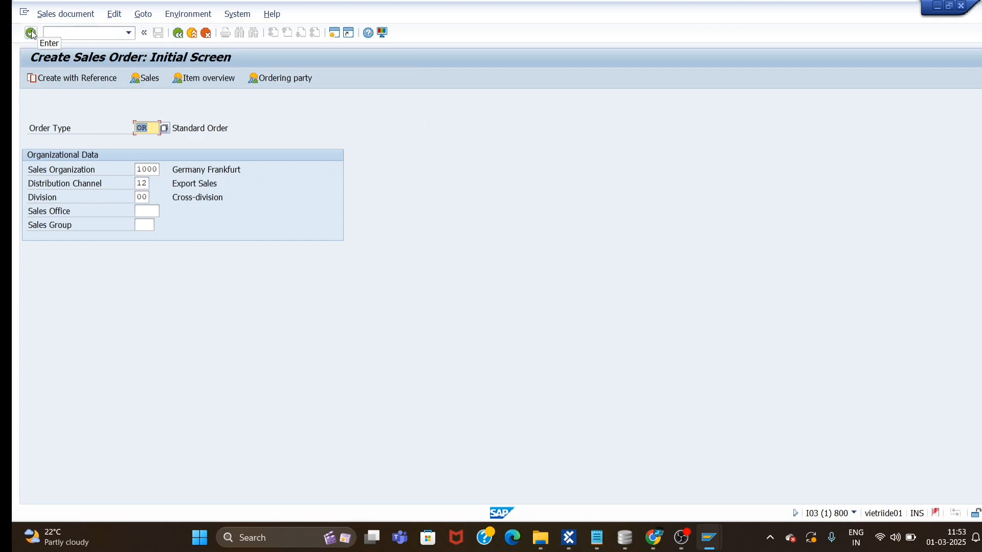
left_click(139, 126)
key("BackSpace")
key("BackSpace")
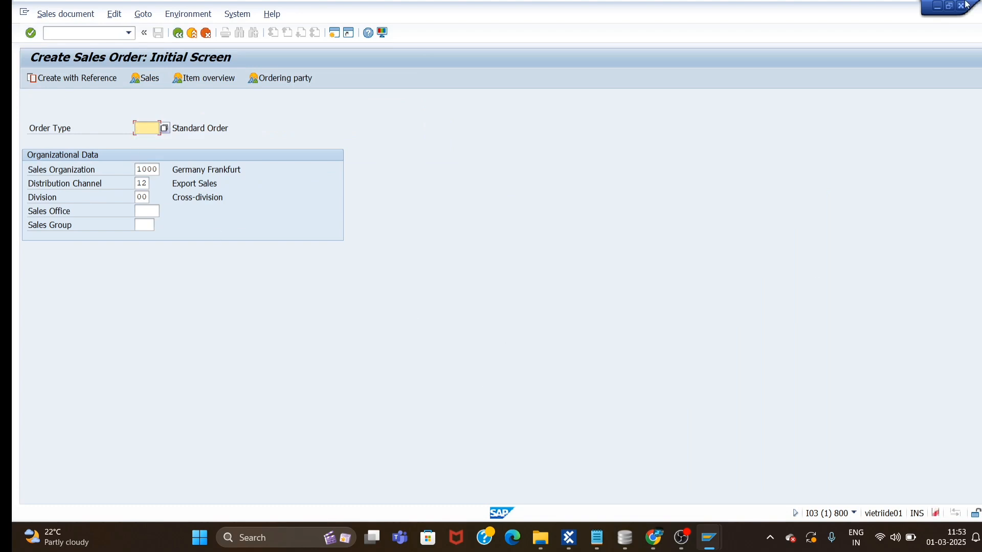
mouse_move(708, 547)
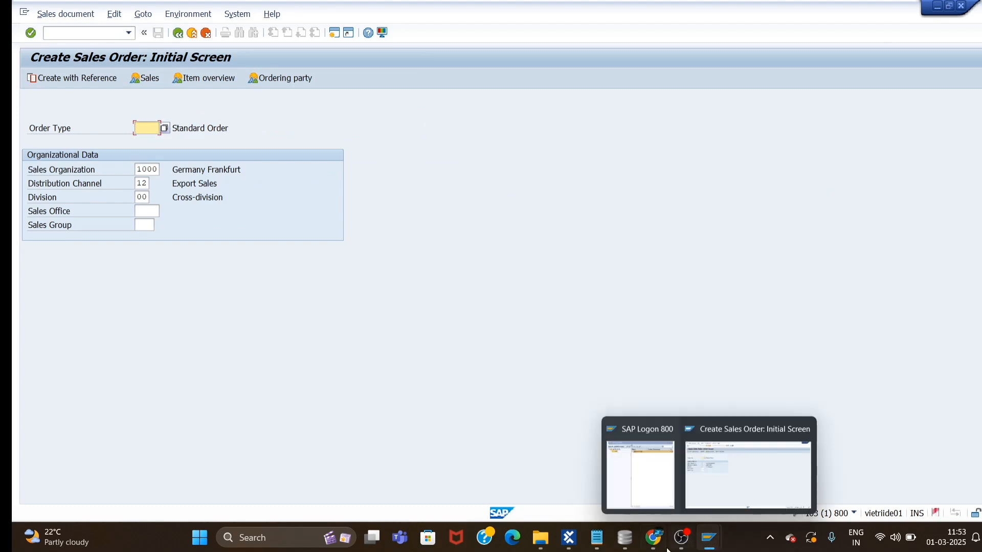
left_click(568, 538)
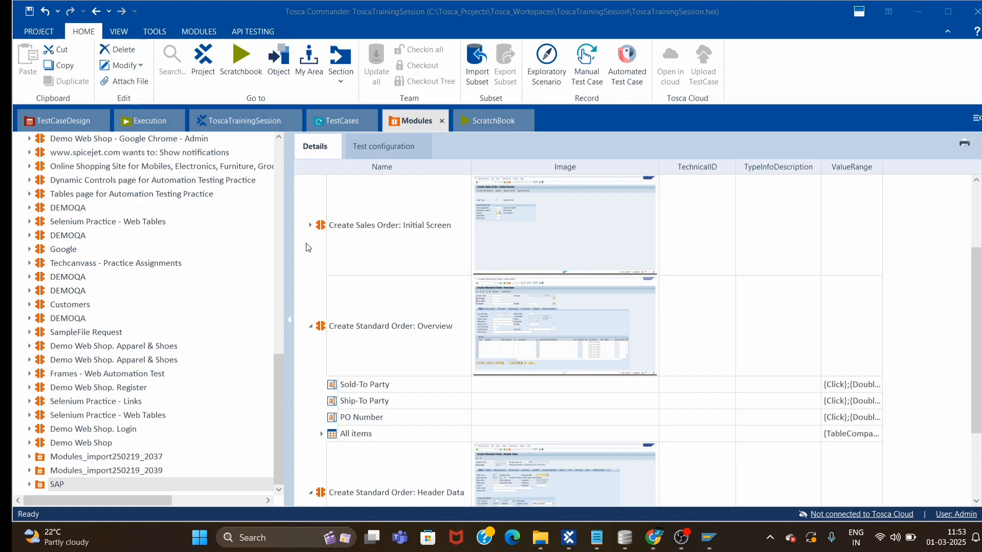
Add the Initial Screen step with values OR, 1000, 12 and 00 to the test case.
scroll(322, 271, "up", 2)
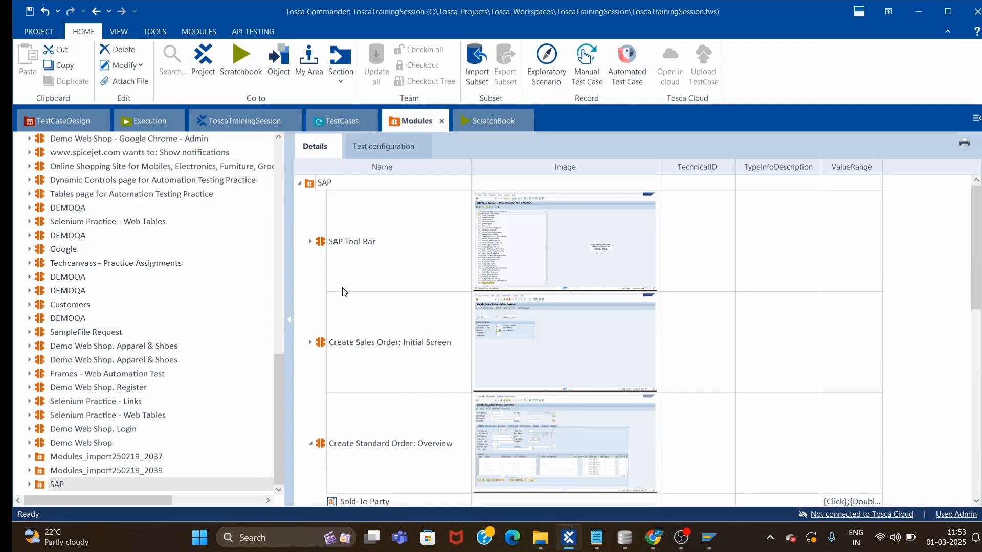
left_click_drag(322, 344, 335, 187)
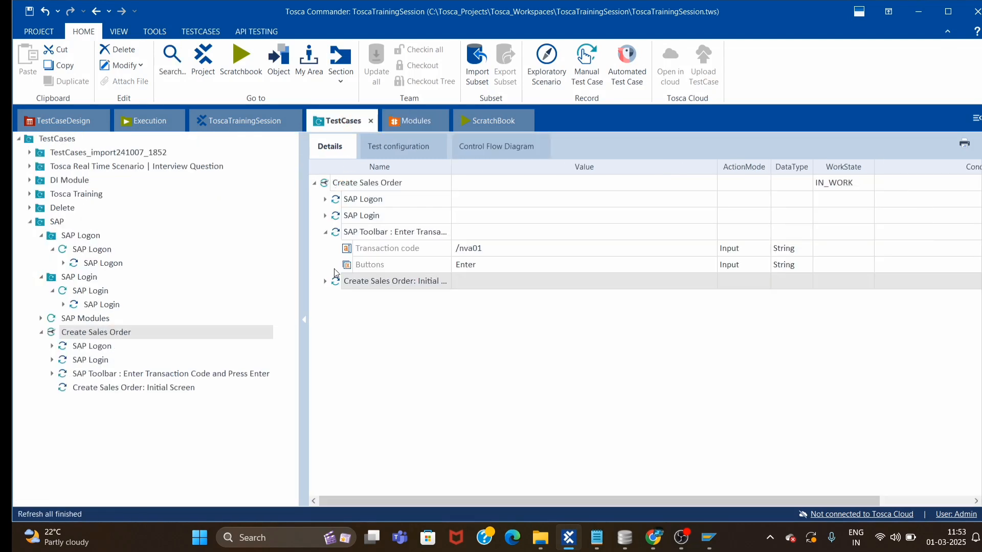
left_click(325, 282)
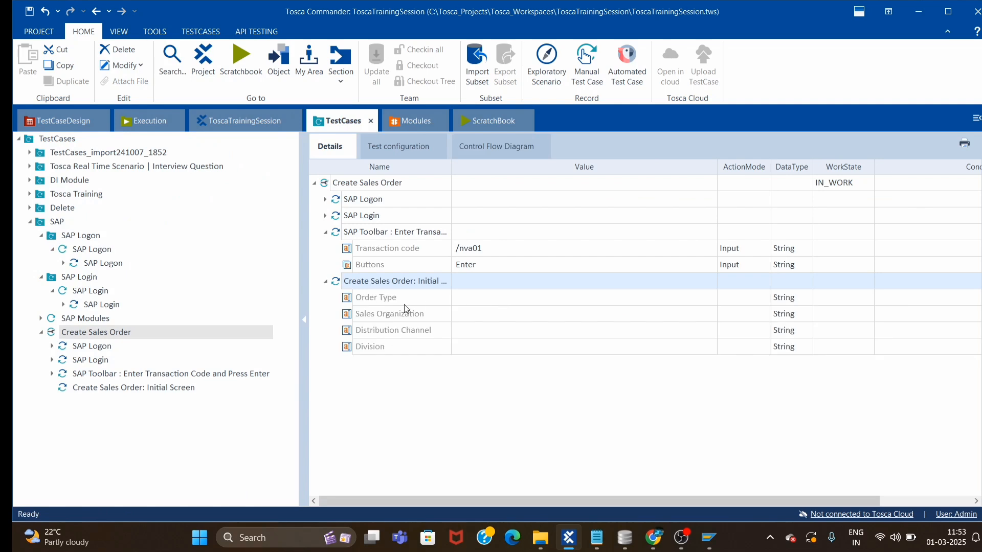
left_click(476, 303)
left_click(484, 299)
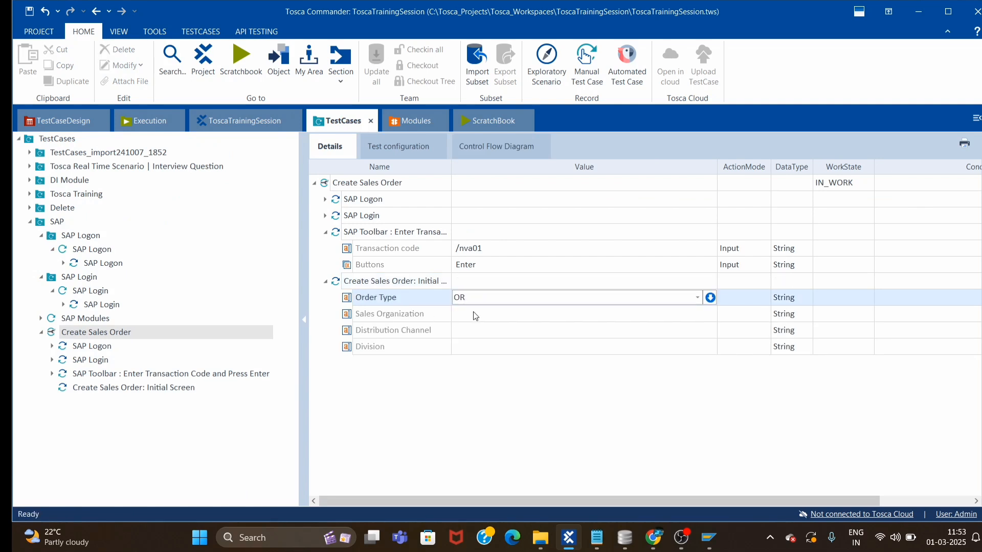
left_click(475, 314)
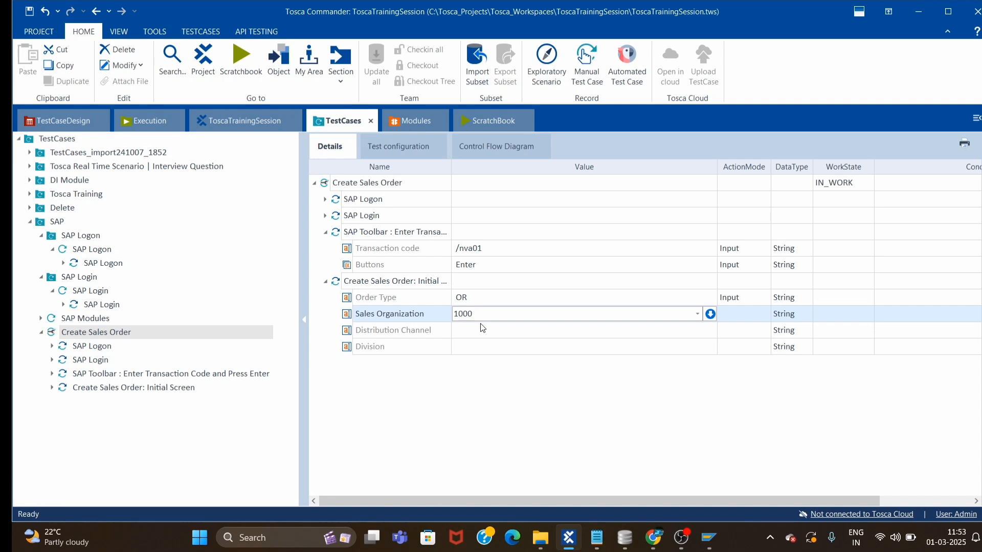
left_click(468, 328)
type("12")
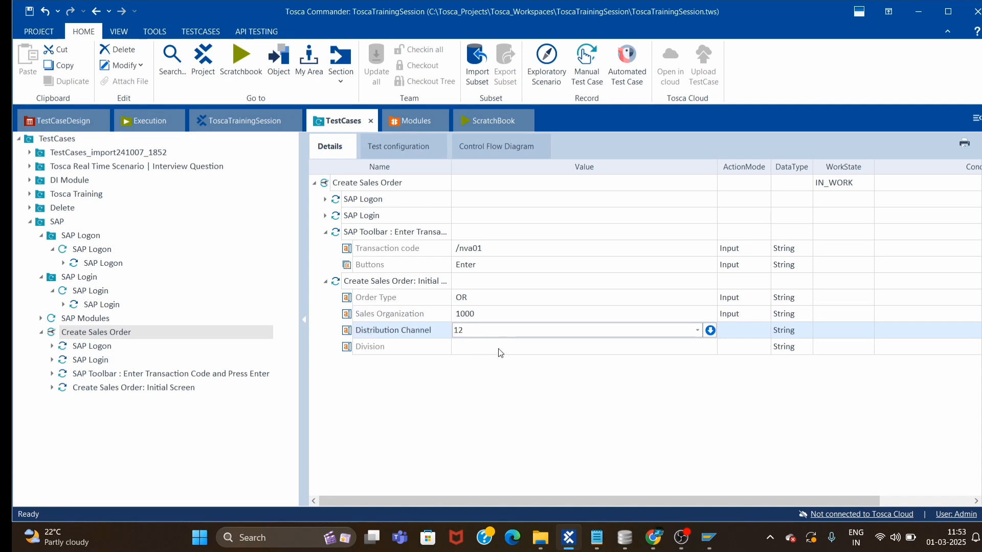
left_click(496, 348)
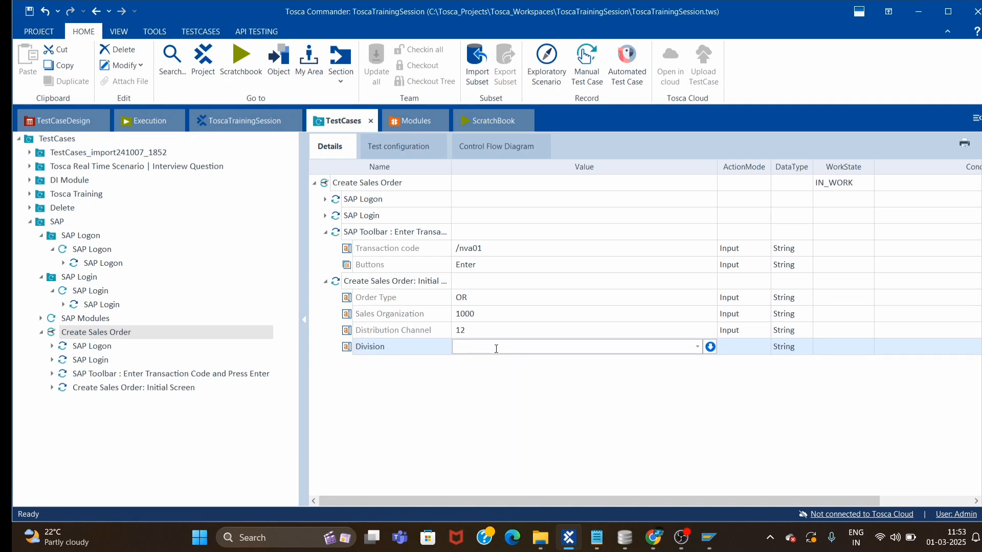
type("00")
left_click(448, 443)
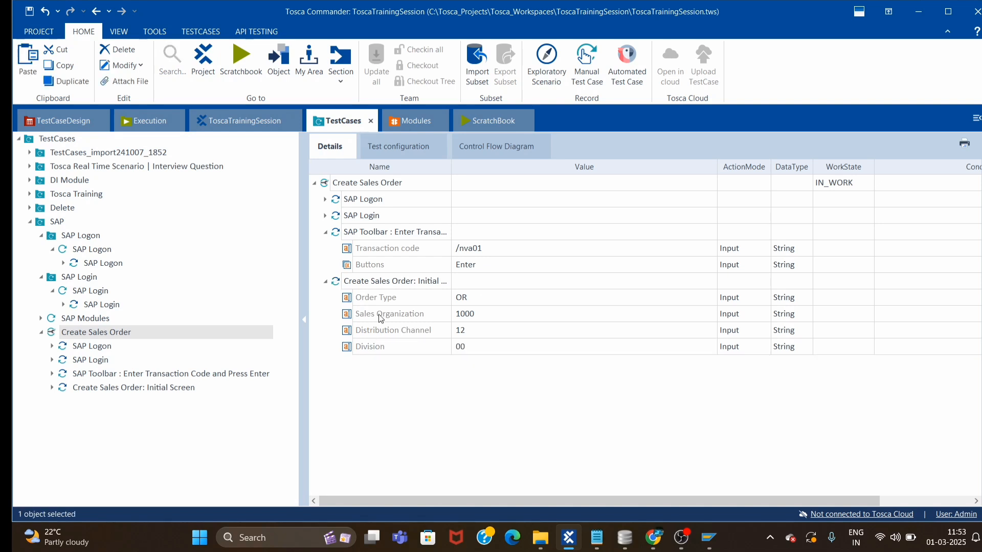
Collapse and copy the SAP Toolbar test step.
left_click(337, 236)
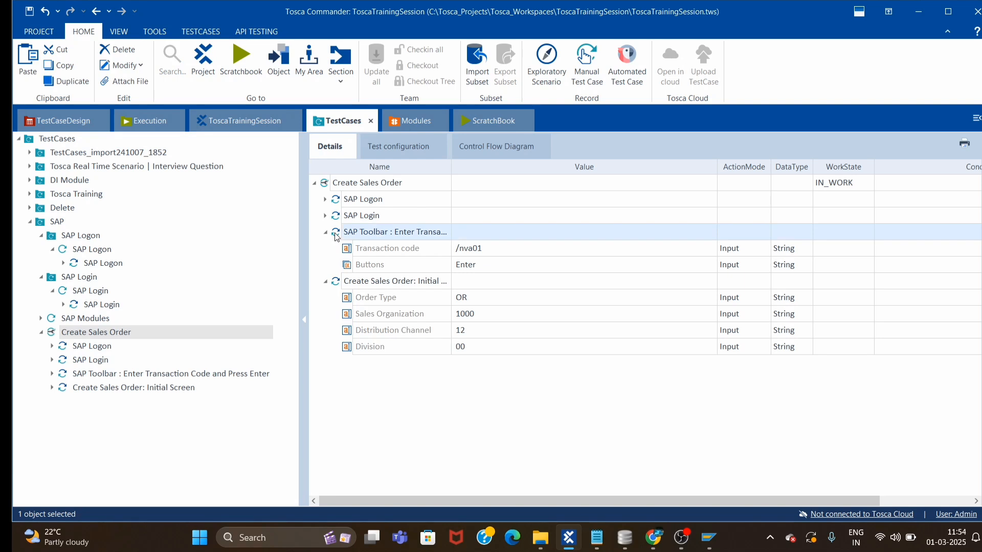
left_click(325, 231)
key("ctrl+c")
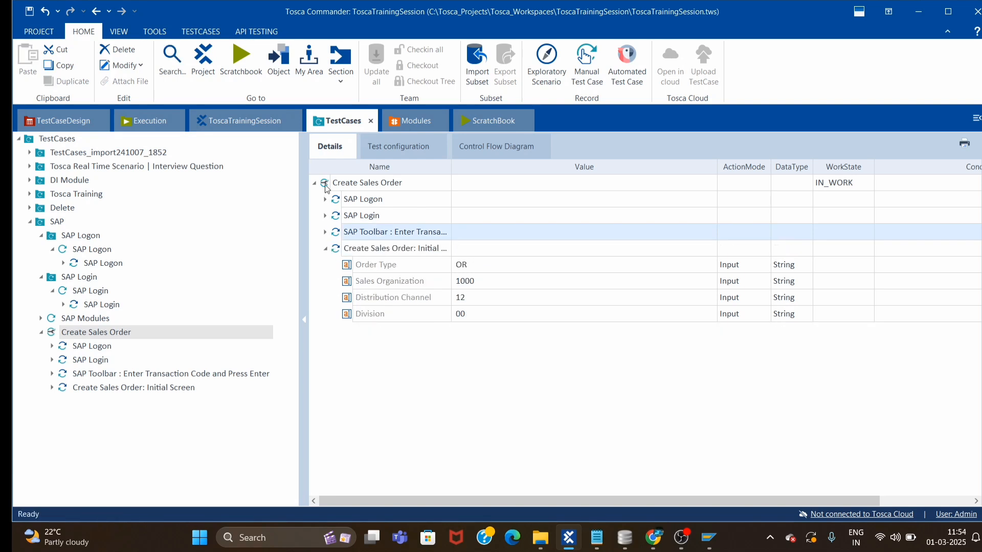
Paste the copied SAP Toolbar step into Create Sales Order and clear its Transaction code.
left_click(328, 187)
key("ctrl+v")
left_click(325, 330)
left_click(514, 352)
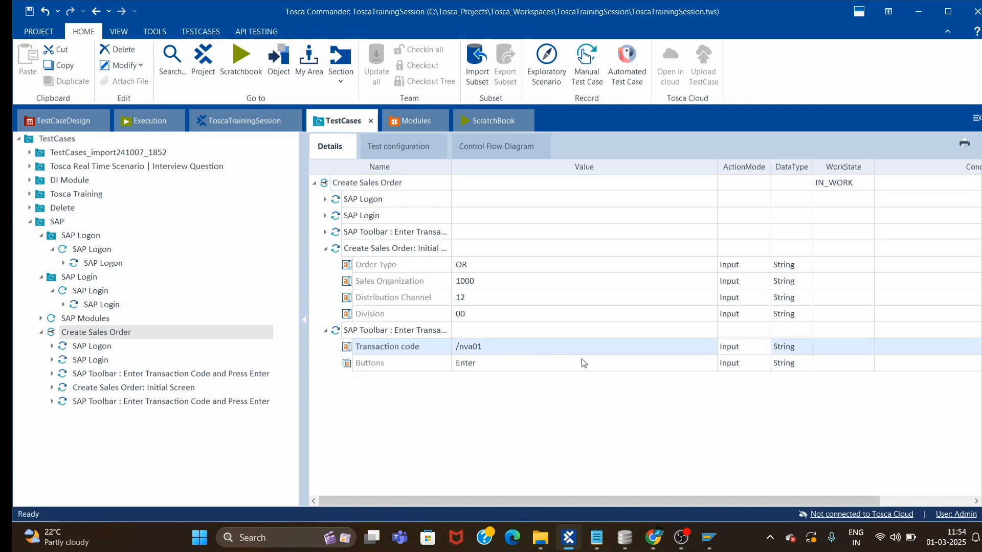
key("Delete")
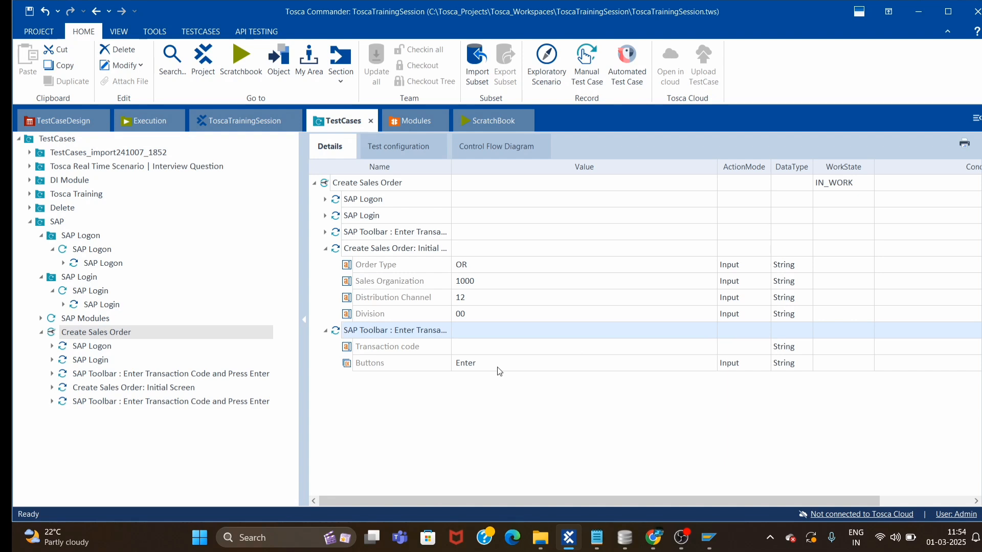
Select the Initial Screen step together with the new SAP Toolbar step for running.
left_click(326, 249)
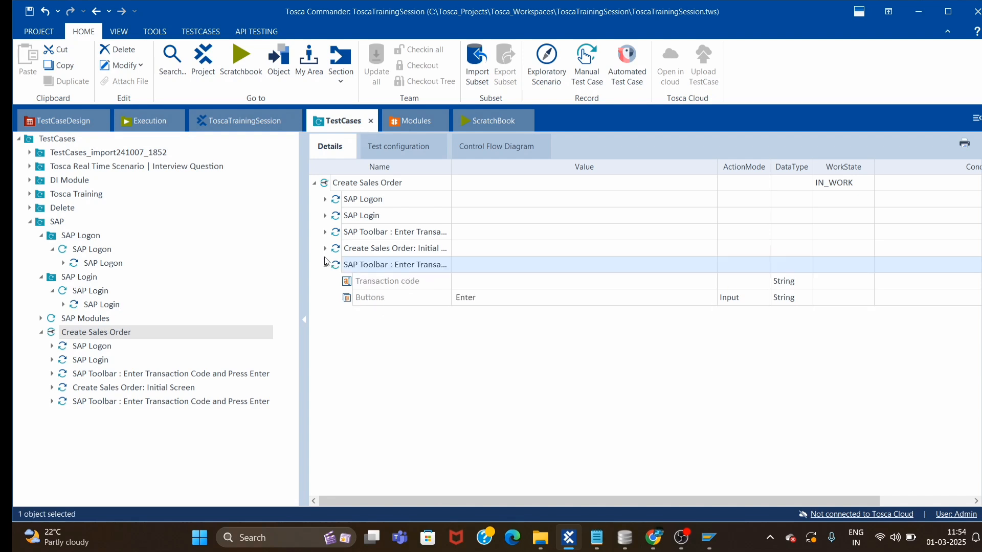
left_click(335, 249)
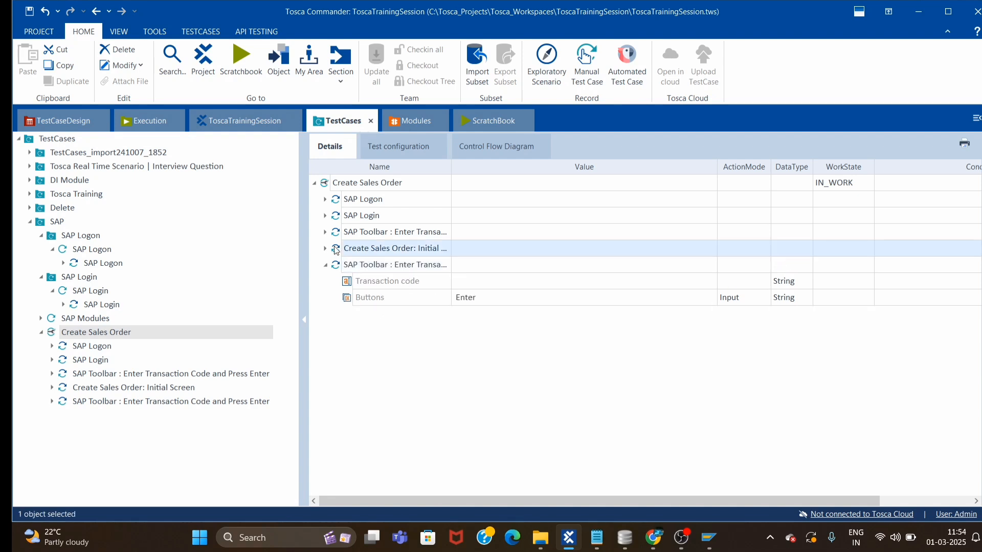
left_click(341, 263, "ctrl")
right_click(434, 304)
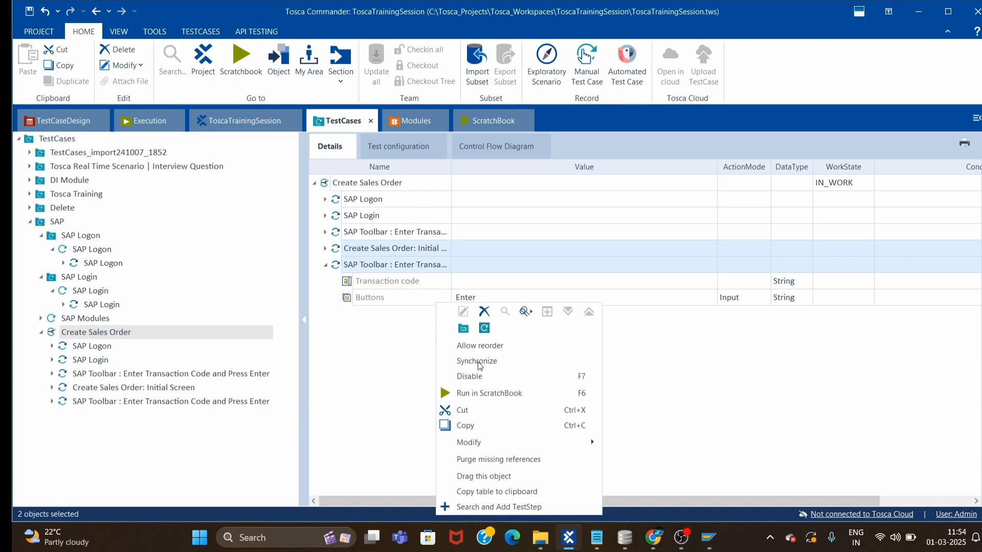
Run the two selected steps in ScratchBook, with order type OR, then return to Tosca.
left_click(463, 394)
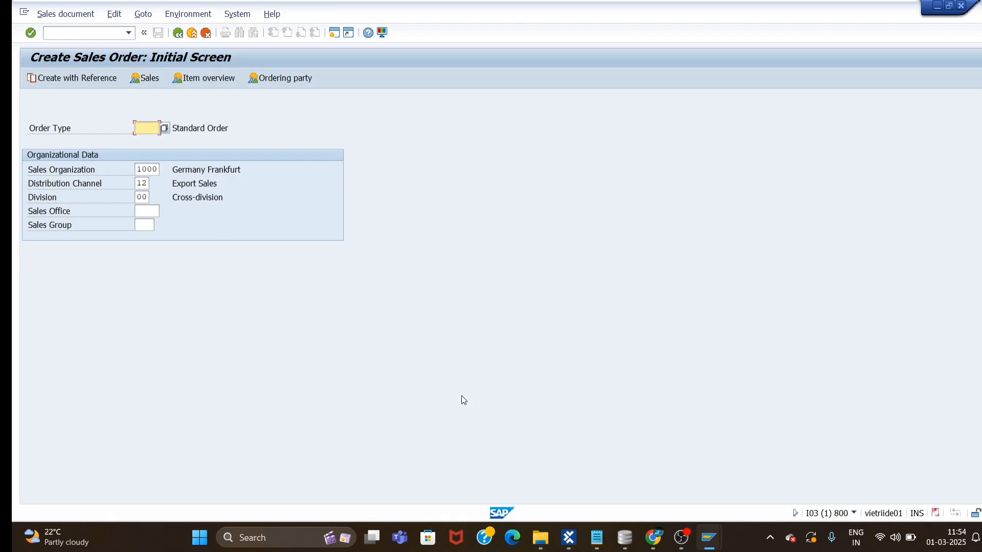
type("OR")
key("Tab")
key("Tab")
key("Tab")
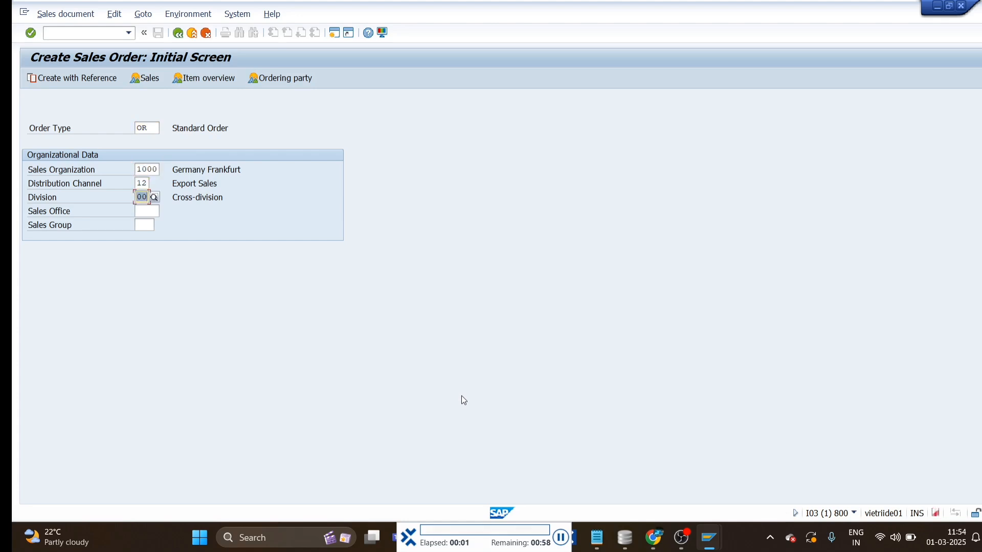
key("Return")
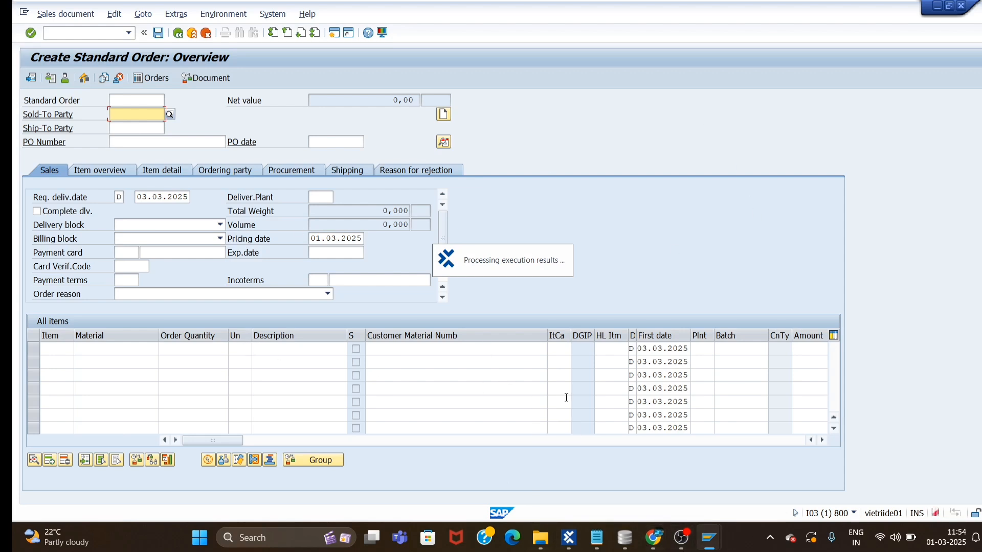
mouse_move(572, 549)
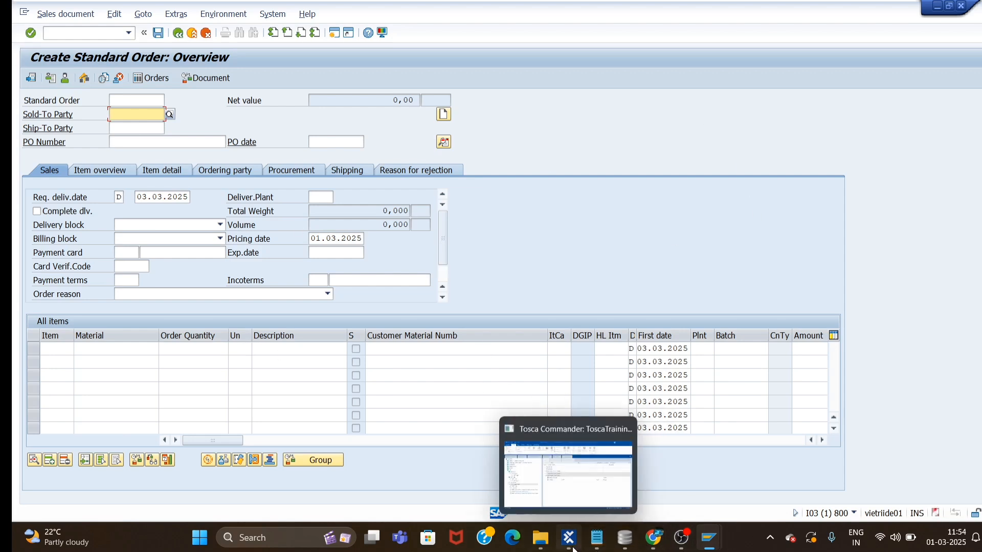
left_click(584, 487)
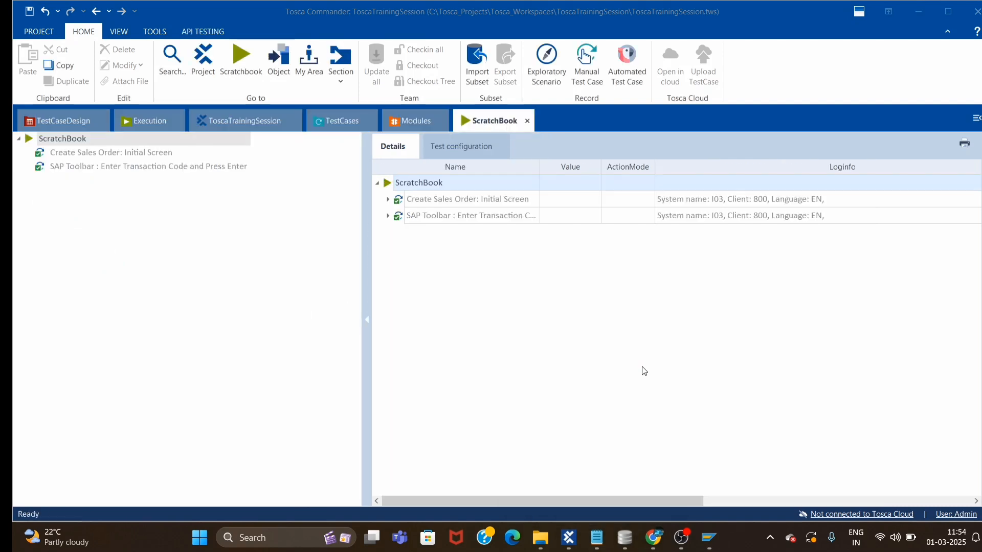
Rename the last toolbar step from its transaction-code name to 'SAP Toolbar : Press Enter'.
left_click(341, 121)
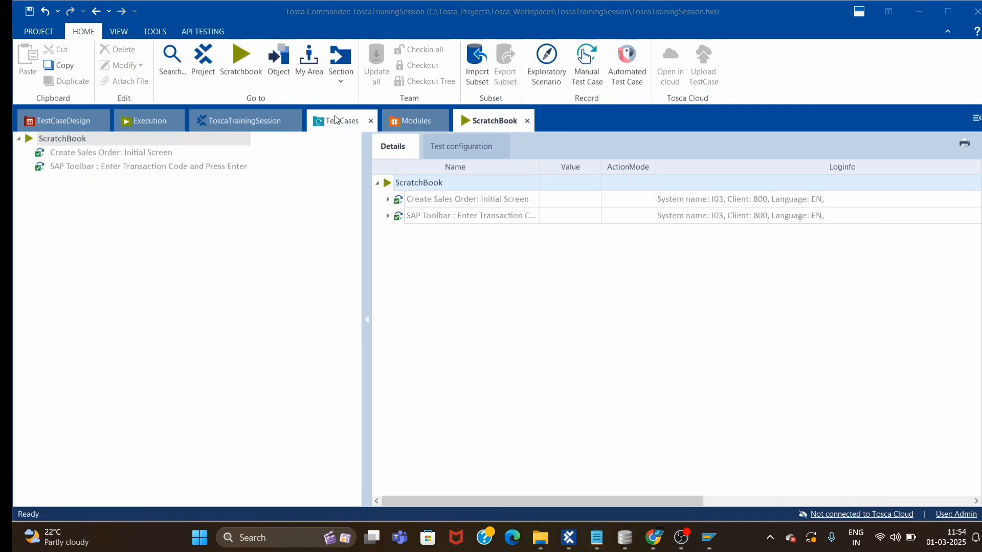
left_click(326, 265)
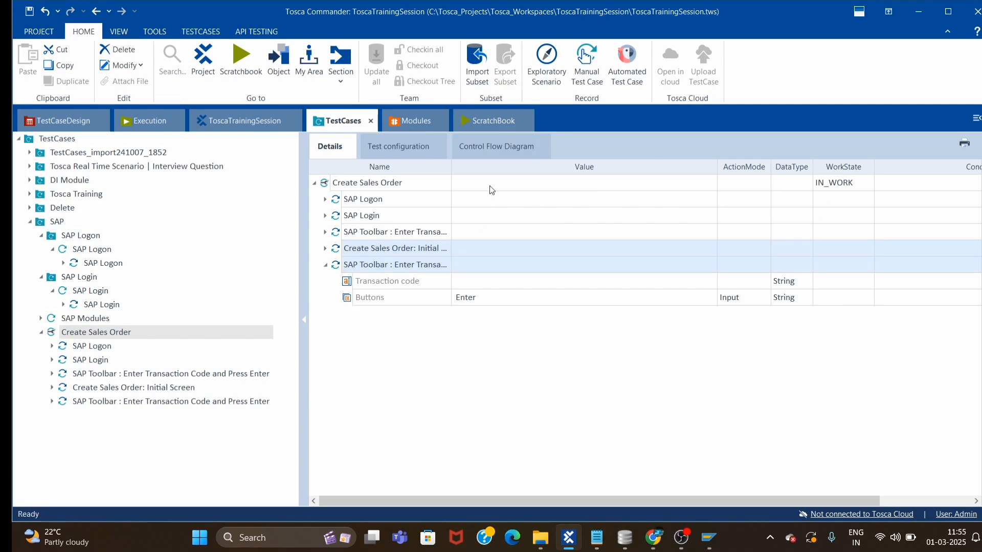
left_click(412, 268)
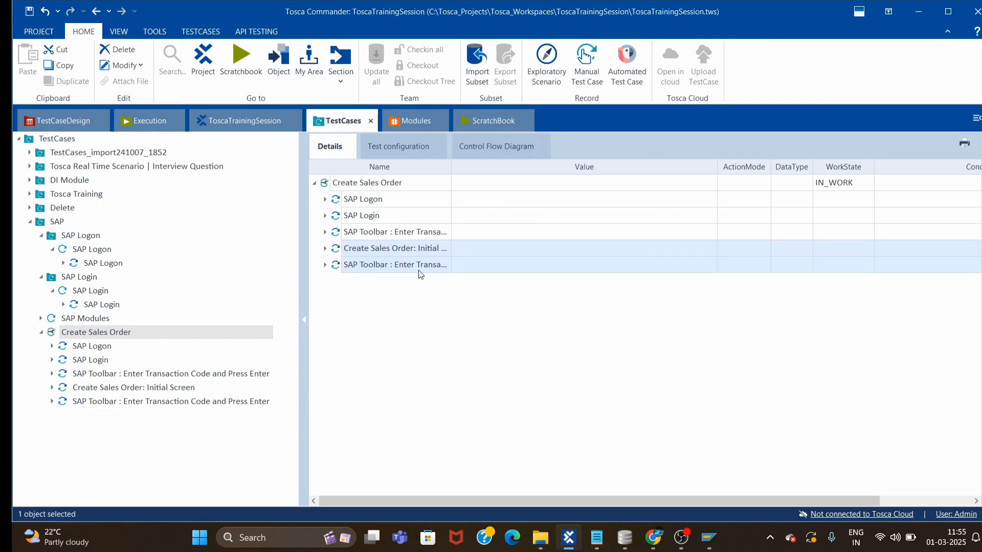
left_click_drag(399, 265, 428, 267)
left_click(387, 263)
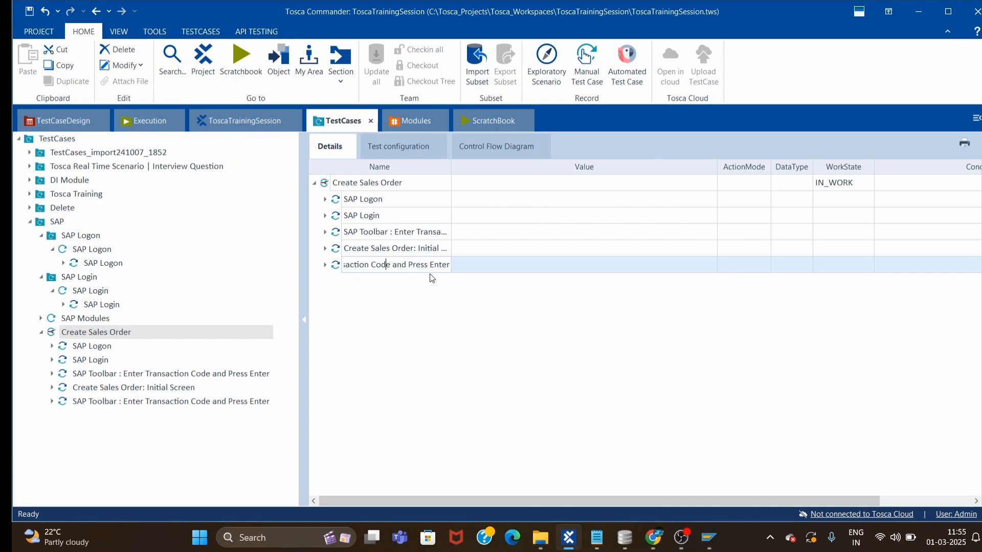
key("BackSpace")
key("BackSpace")
key("BackSpace")
key("BackSpace")
key("BackSpace")
key("BackSpace")
key("BackSpace")
key("BackSpace")
key("BackSpace")
key("Delete")
key("Delete")
key("Delete")
key("Delete")
key("Delete")
key("BackSpace")
key("BackSpace")
key("BackSpace")
key("BackSpace")
key("BackSpace")
key("BackSpace")
key("BackSpace")
key("BackSpace")
key("BackSpace")
key("BackSpace")
key("BackSpace")
key("BackSpace")
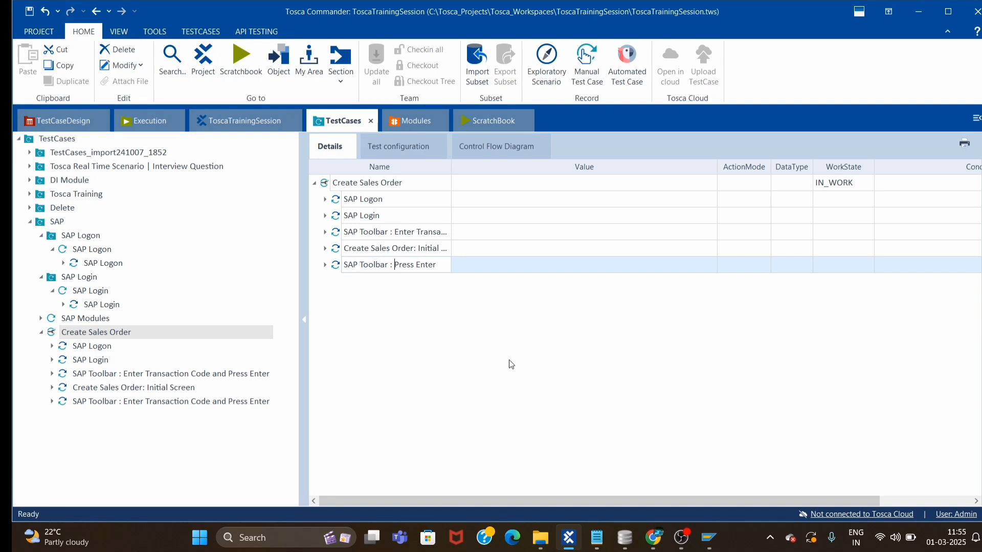
key("Return")
left_click(414, 121)
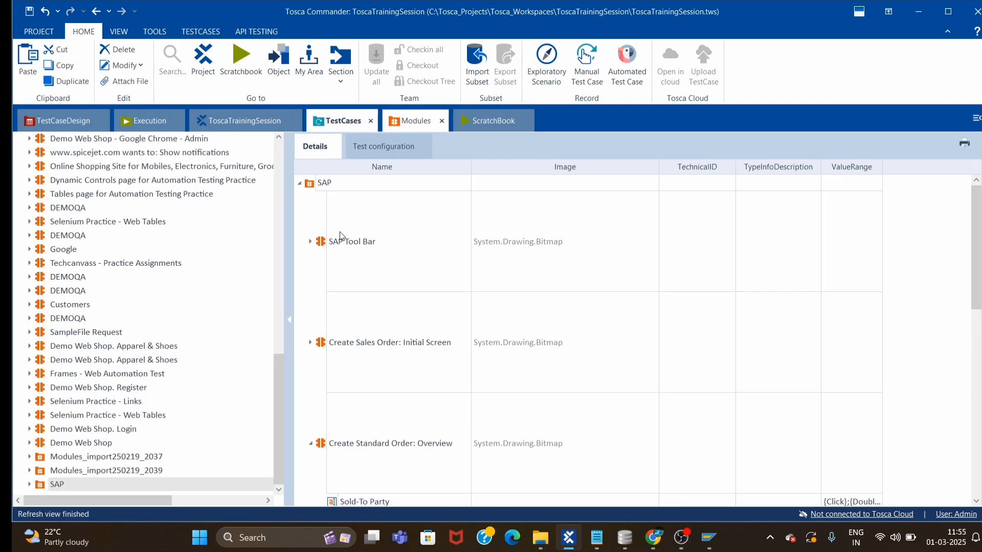
Drag the Create Standard Order: Overview module into Create Sales Order after the Press Enter step.
left_click(316, 228)
double_click(322, 229)
left_click_drag(322, 225, 322, 207)
left_click_drag(321, 214, 322, 218)
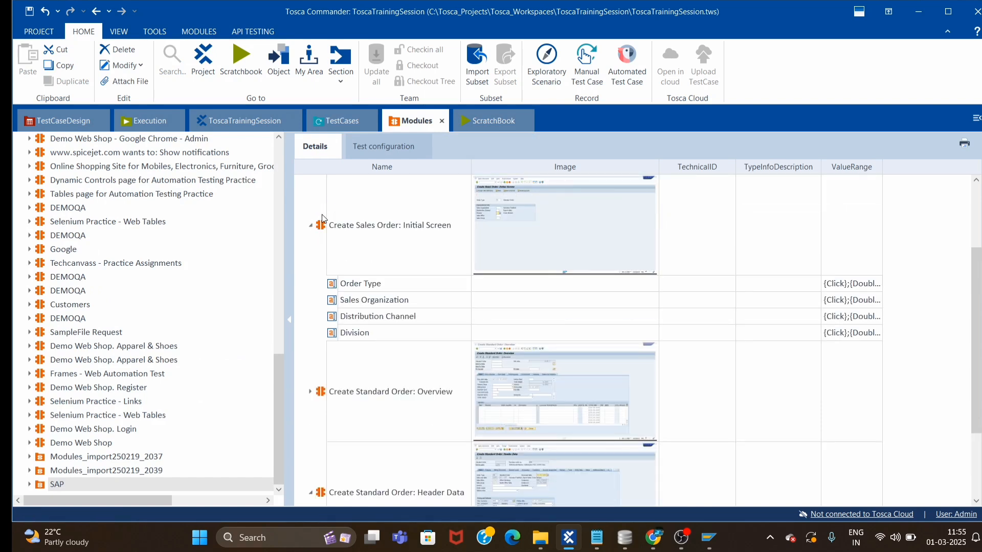
left_click_drag(321, 393, 357, 183)
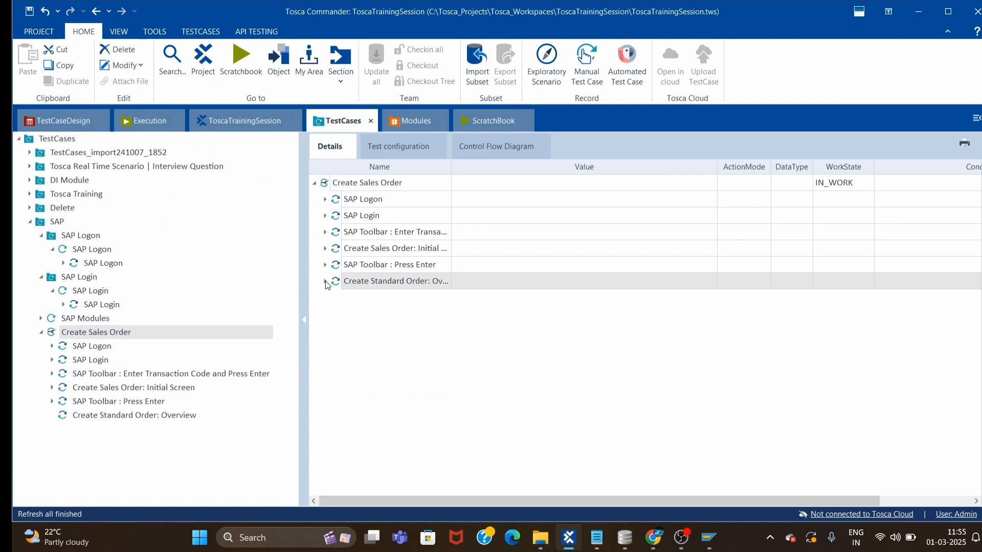
left_click(506, 301)
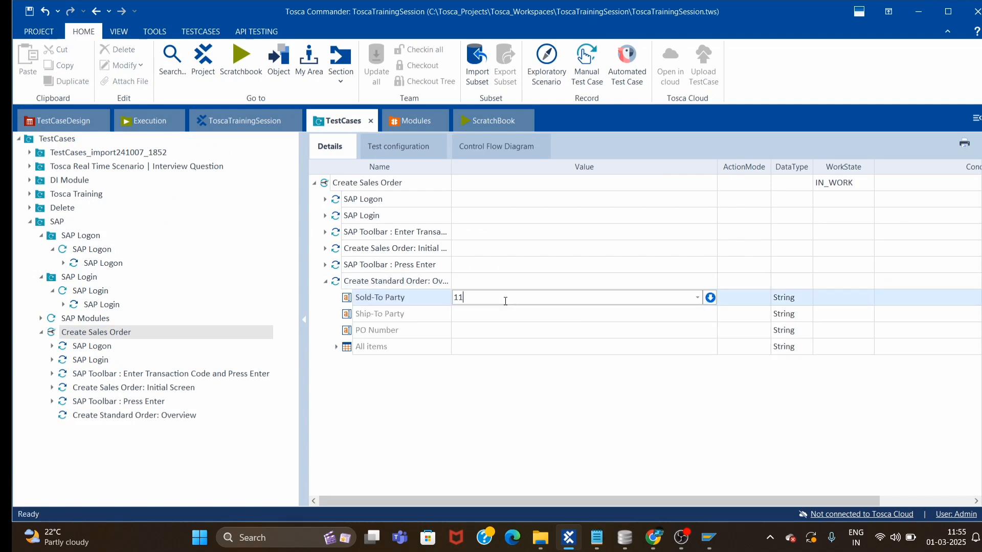
Set Sold-To and Ship-To Party to 1175 and PO Number to 123, then expand All items' row.
left_click(489, 314)
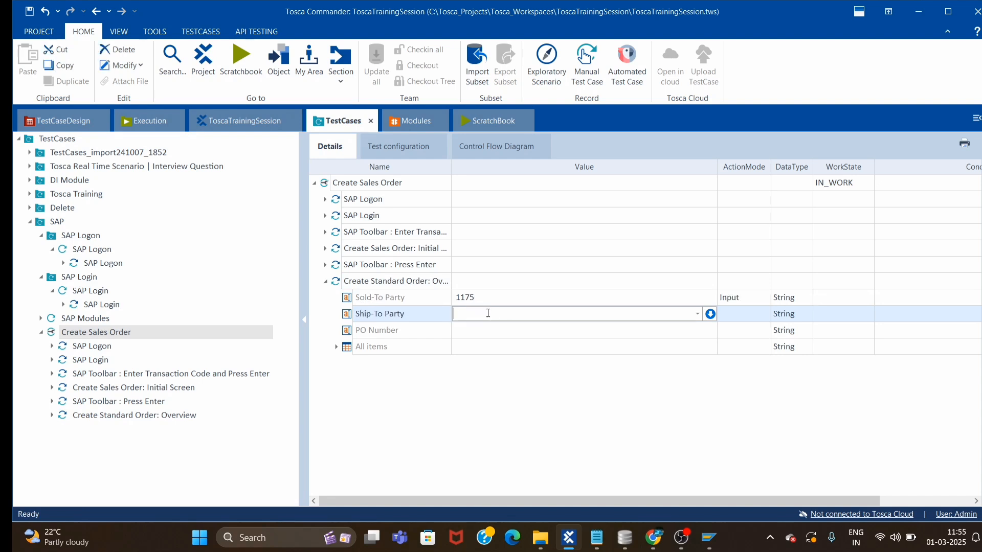
type("1175")
left_click(472, 328)
type("123")
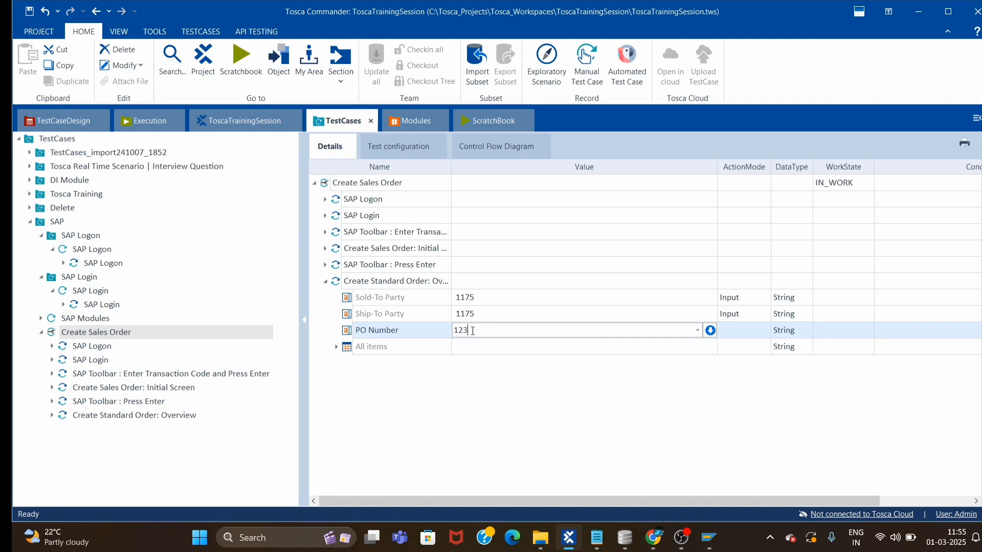
left_click(650, 371)
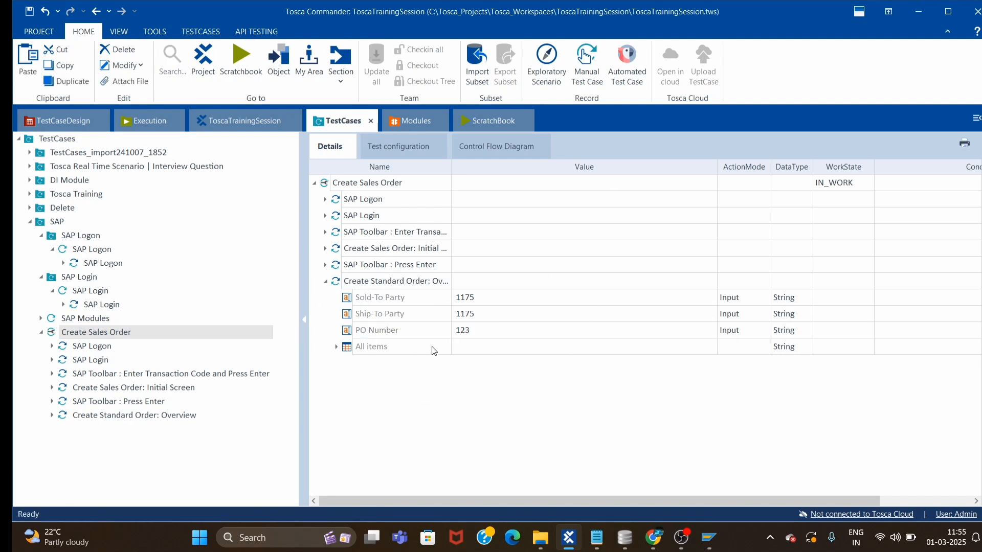
left_click(336, 346)
left_click(348, 363)
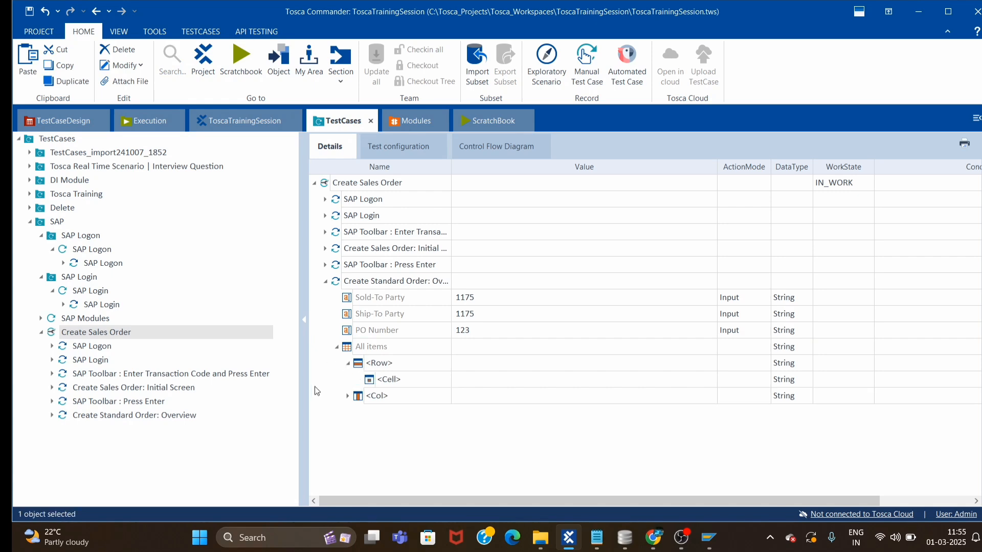
left_click(400, 363)
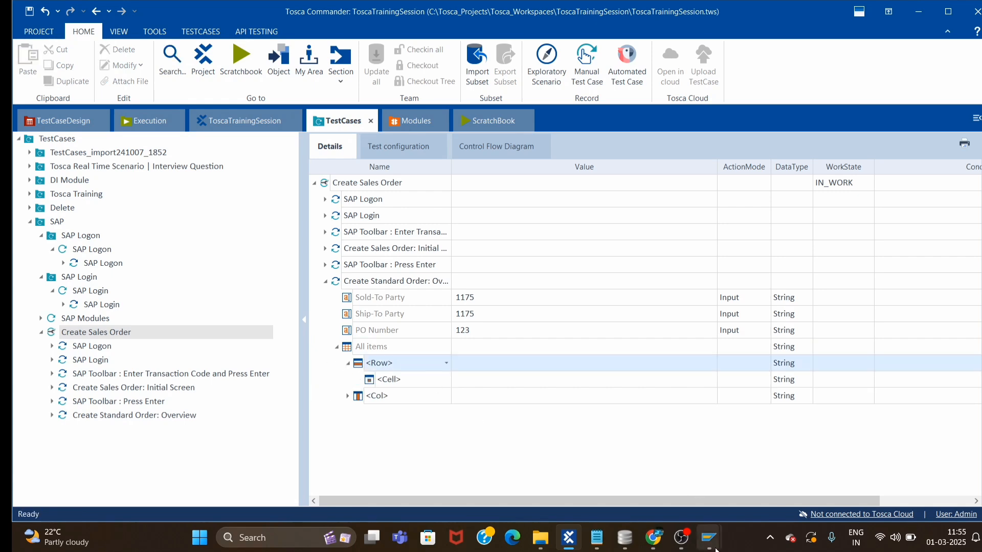
mouse_move(708, 537)
left_click(747, 480)
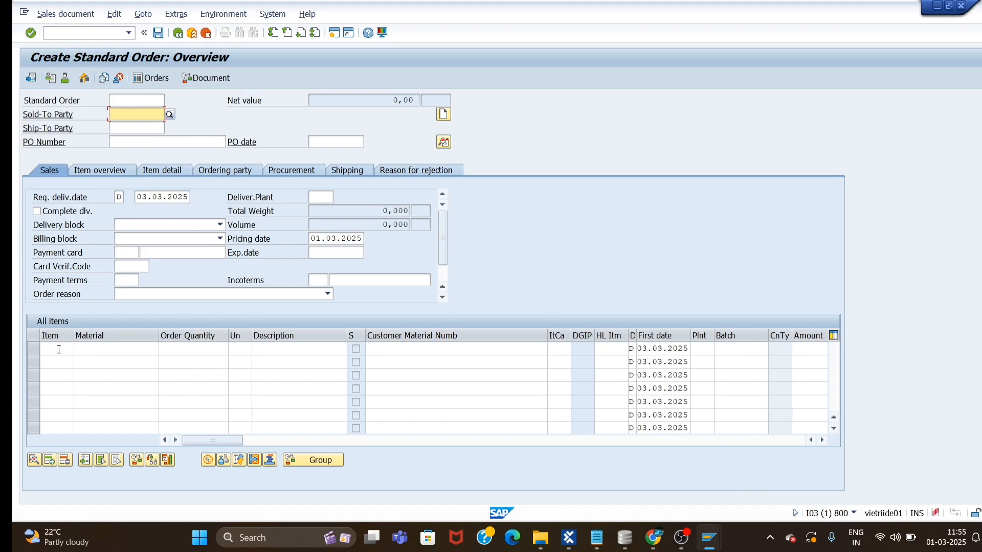
key("alt+Tab")
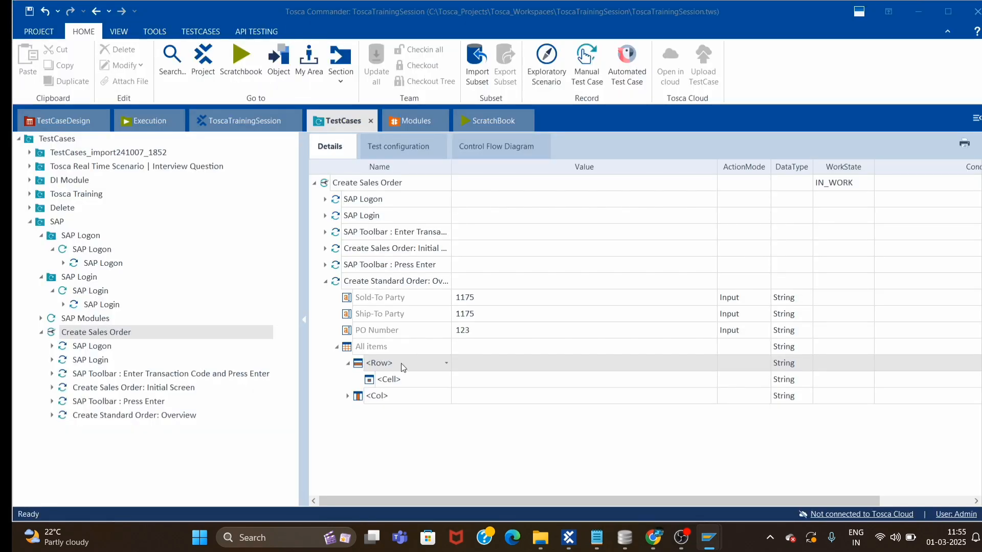
Set the All items row entry to target row $1.
left_click(401, 363)
key("ctrl+a")
type("#2")
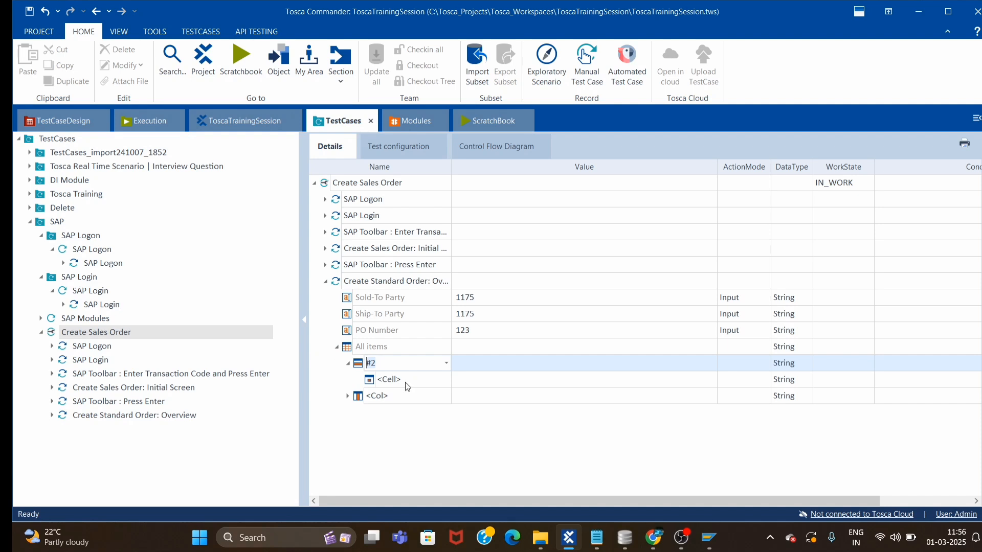
left_click(446, 363)
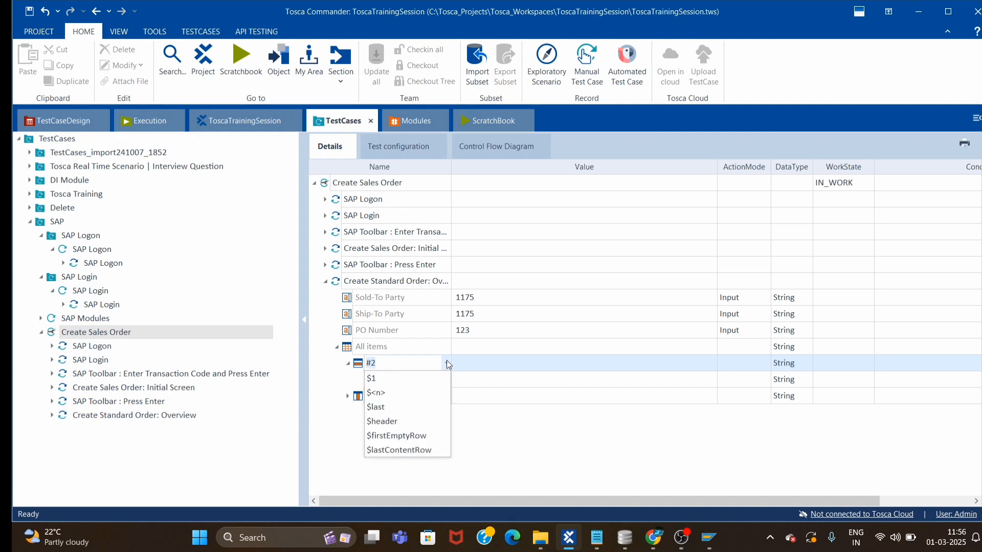
left_click(411, 378)
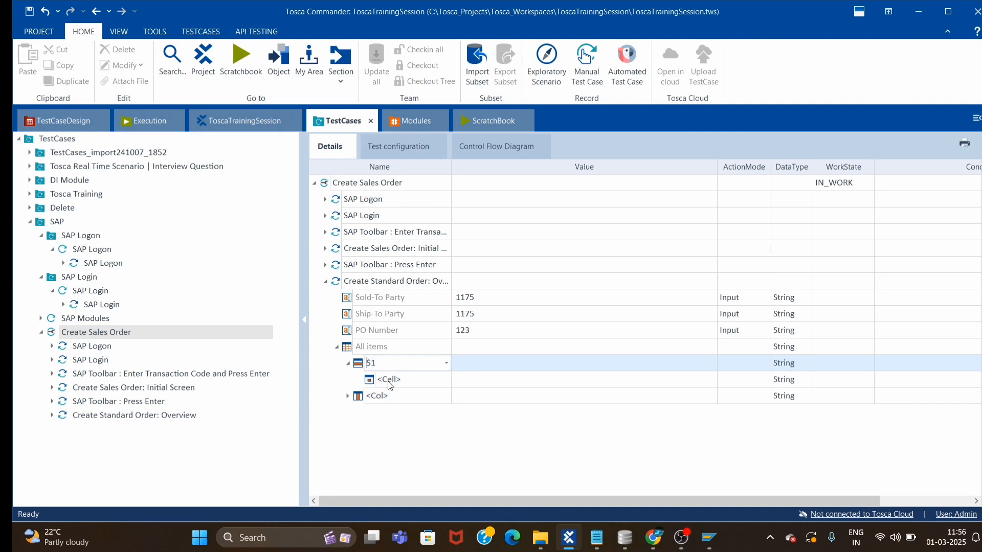
Add Item, Material and Order Quantity cells under row $1, beginning a Un cell.
left_click(445, 379)
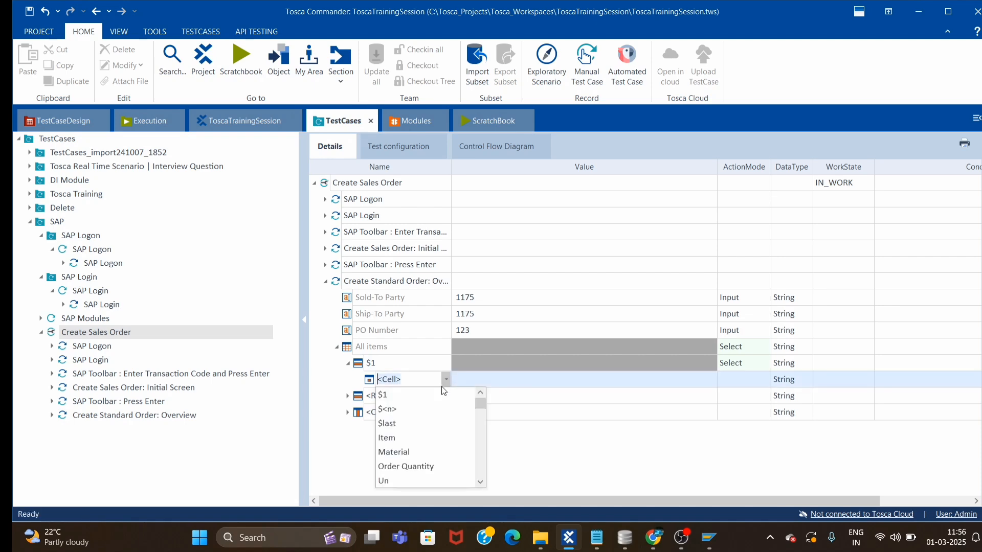
left_click(395, 440)
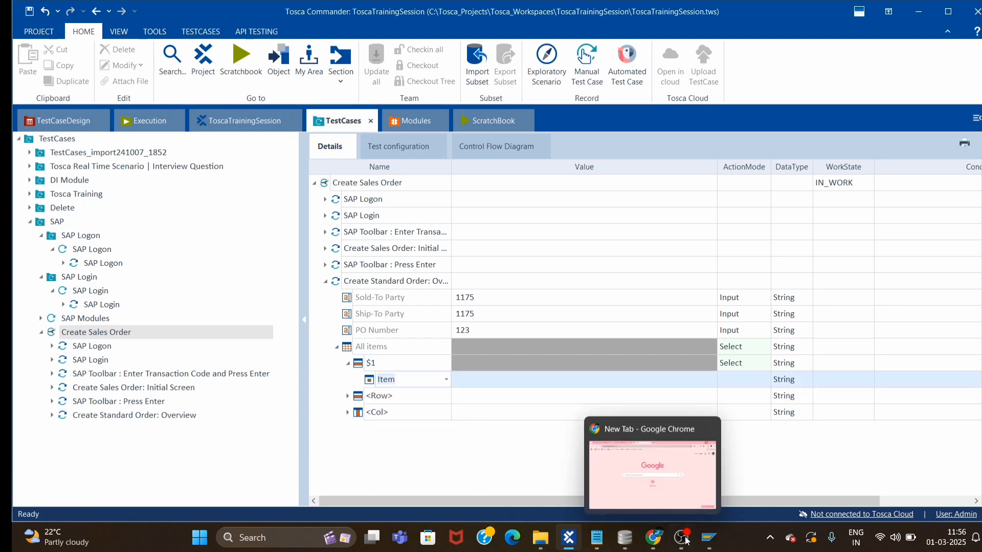
mouse_move(704, 544)
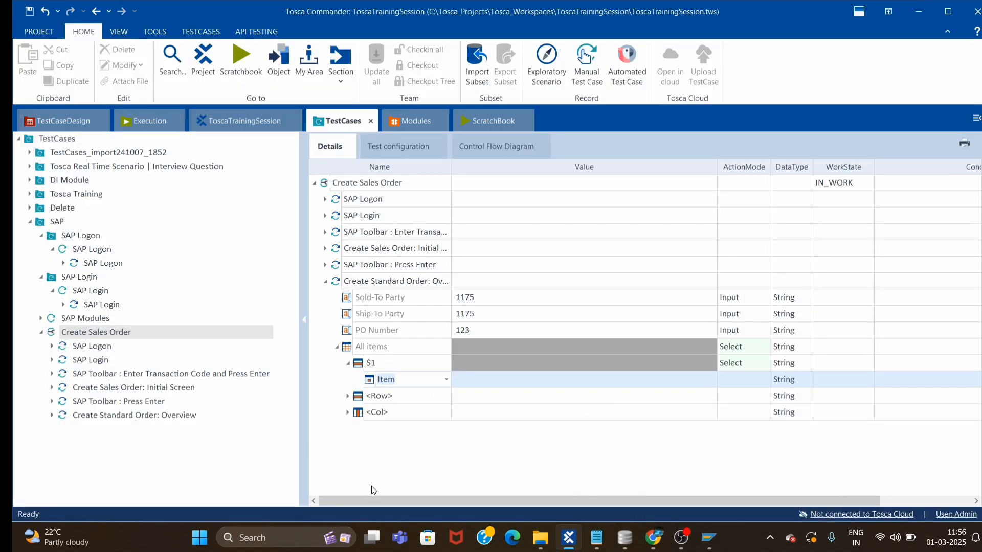
left_click(428, 402)
left_click(445, 396)
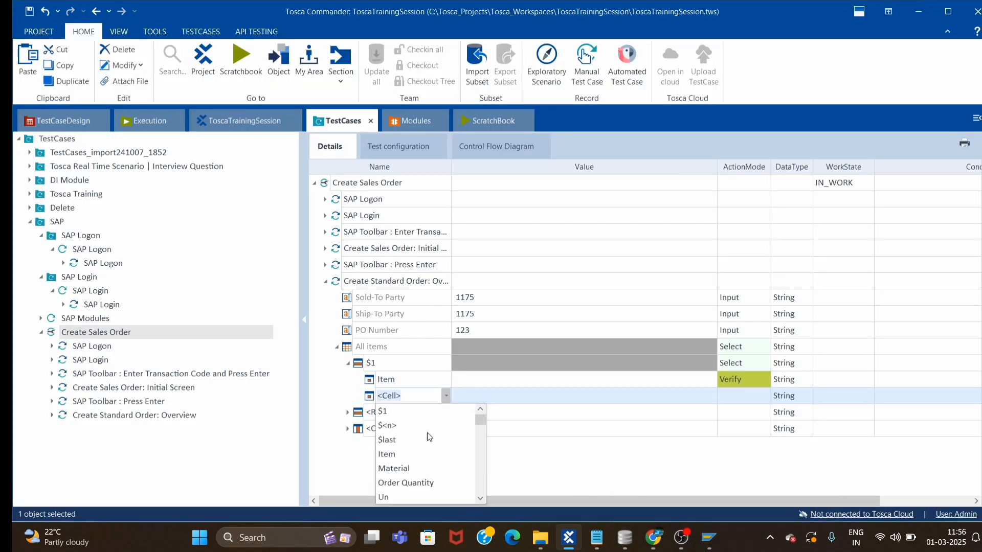
left_click(399, 469)
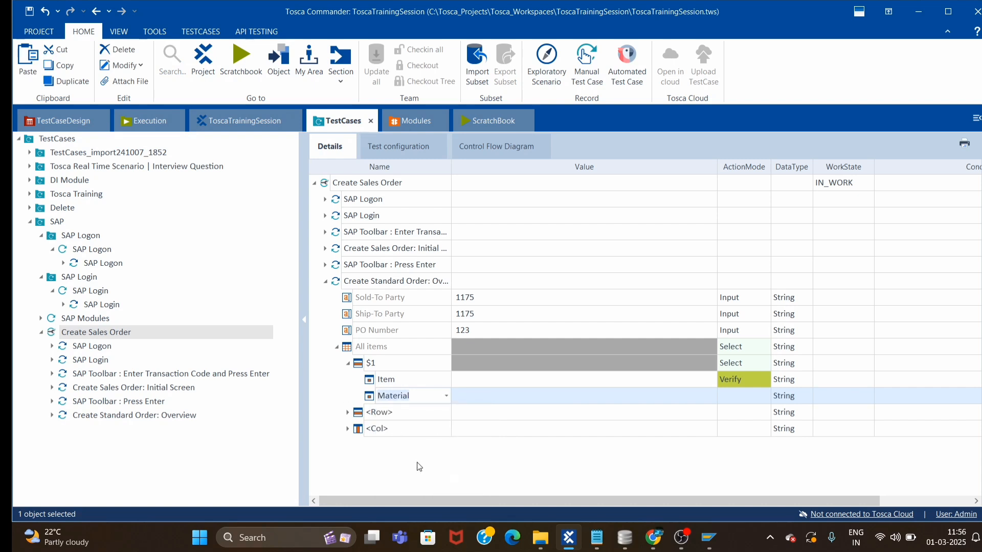
left_click(437, 415)
left_click(443, 415)
left_click(447, 413)
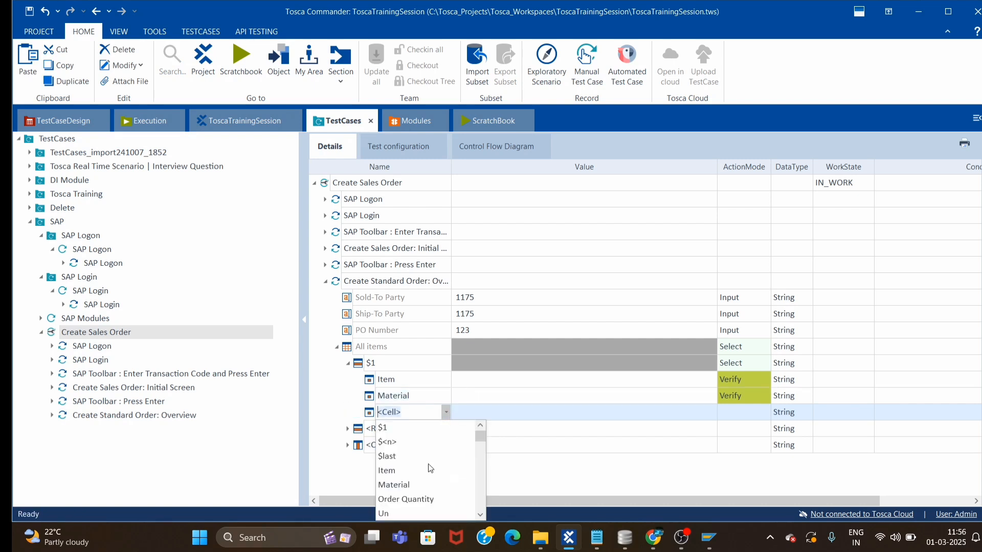
left_click(400, 500)
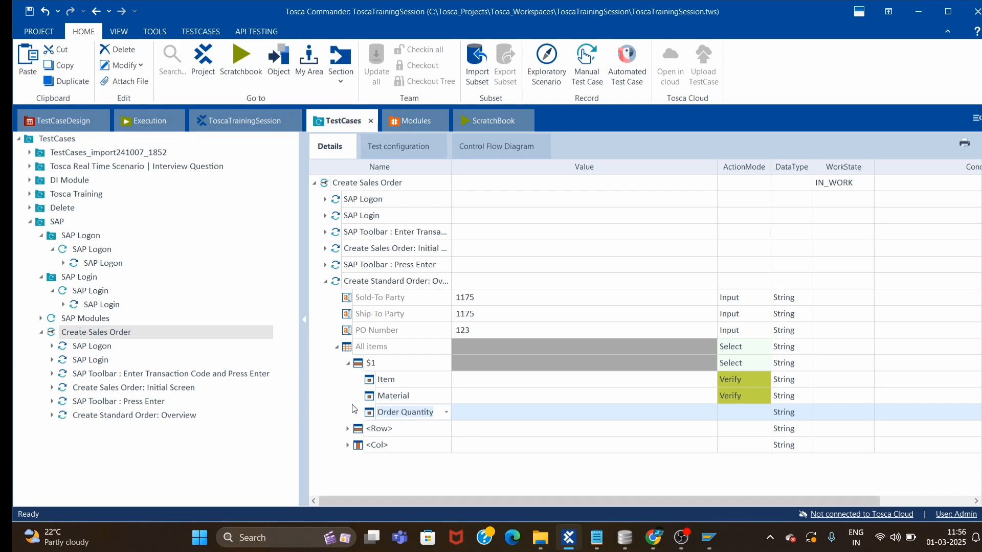
left_click(445, 432)
left_click(445, 429)
type("Un")
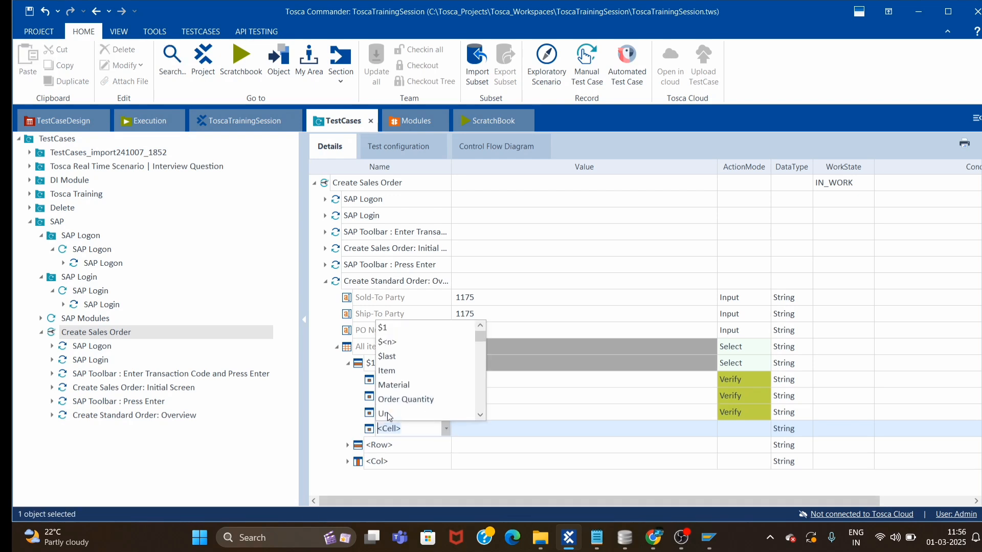
Confirm the Un cell and switch Item, Material, Order Quantity and Un action modes to Input.
key("Return")
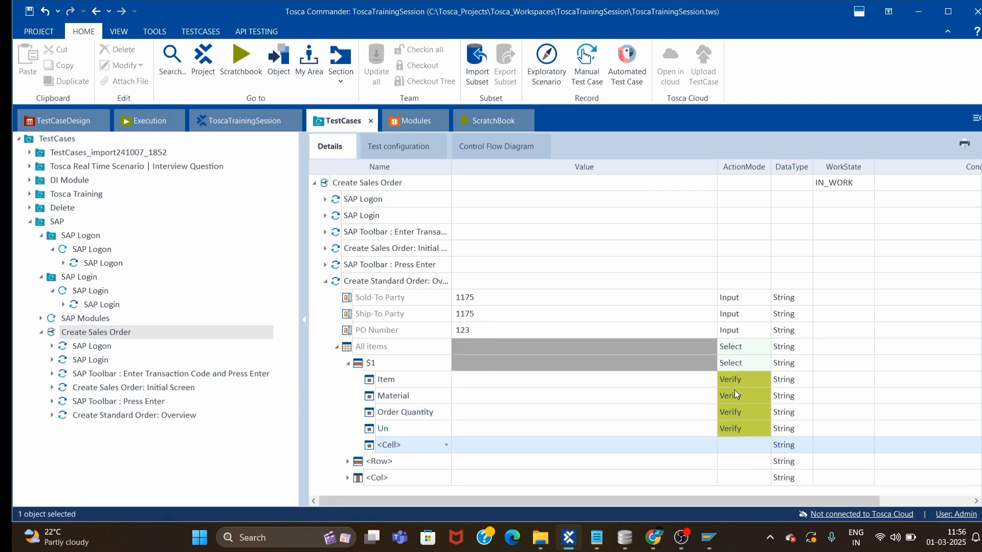
left_click(738, 380)
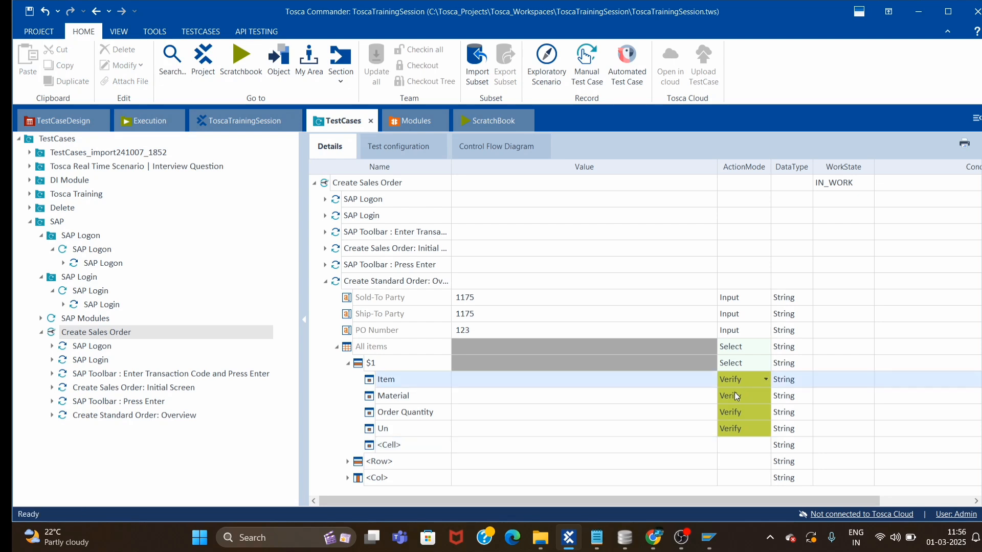
left_click(725, 415)
left_click(731, 397)
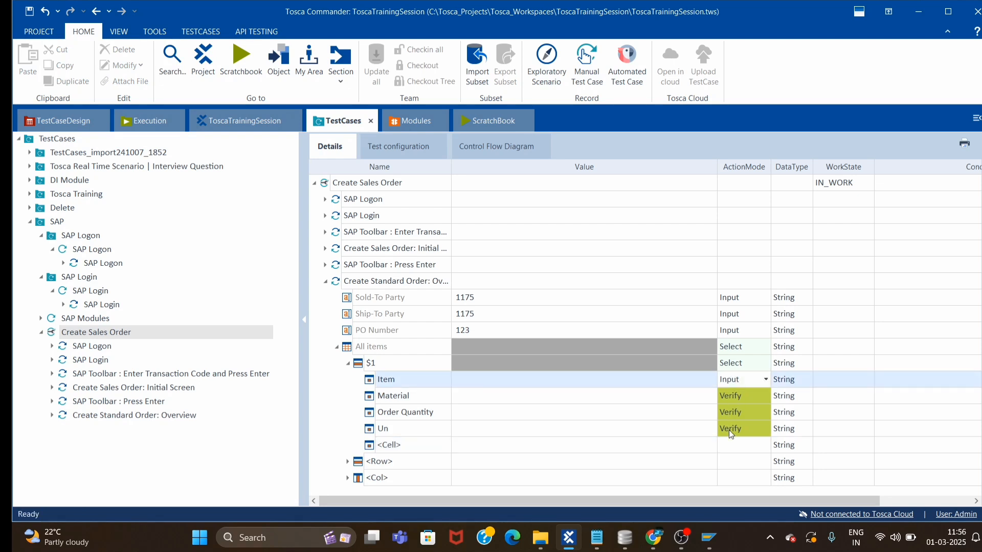
left_click(728, 431)
key("Down")
key("i")
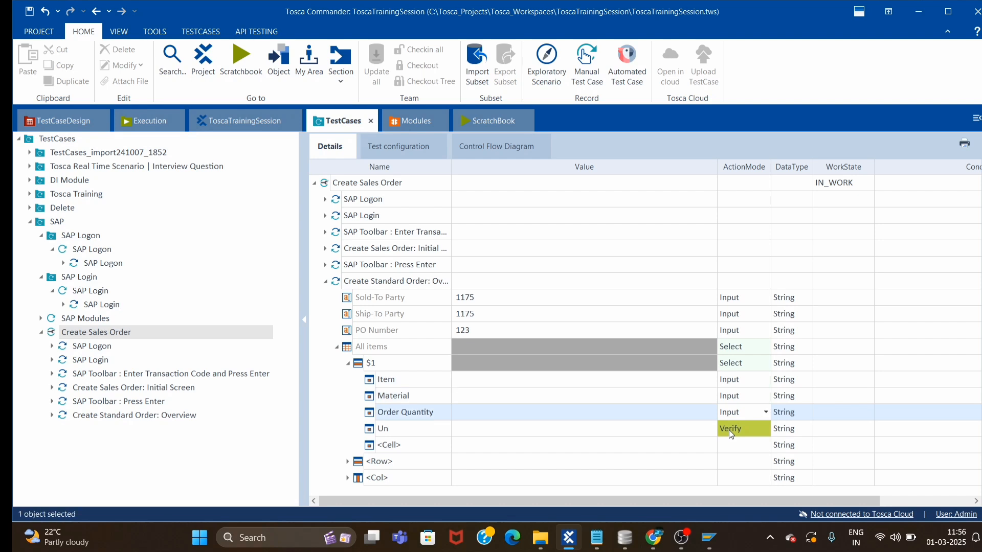
left_click(729, 431)
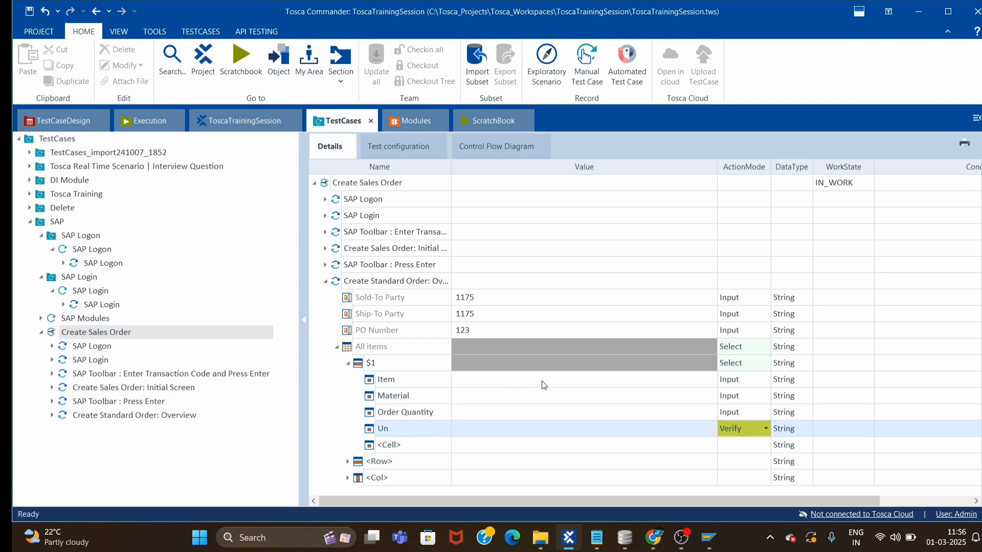
key("i")
Enter values Item 2, Material M-08, Order Quantity 2 and Un ST.
left_click(492, 383)
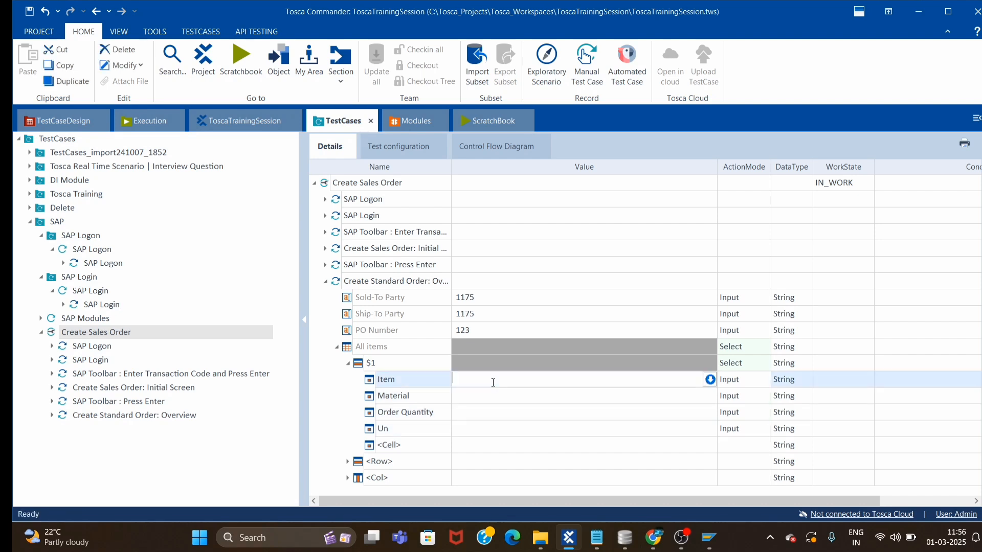
type("2")
left_click(550, 400)
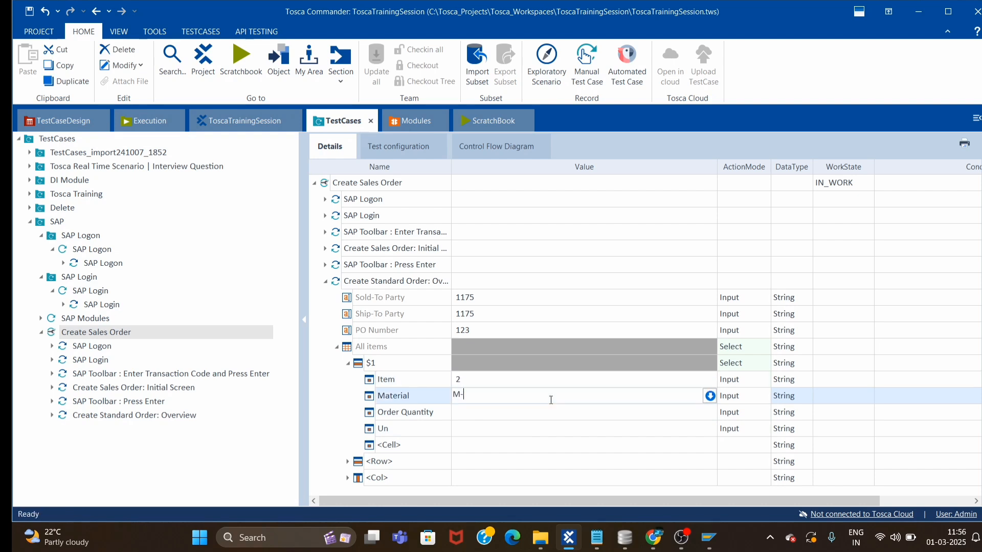
type("M-08")
left_click(470, 418)
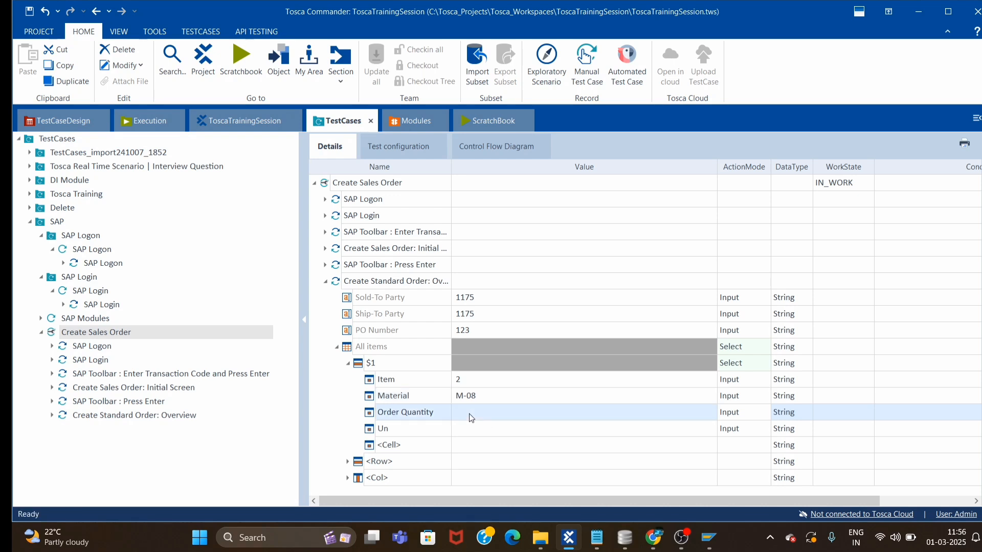
type("2")
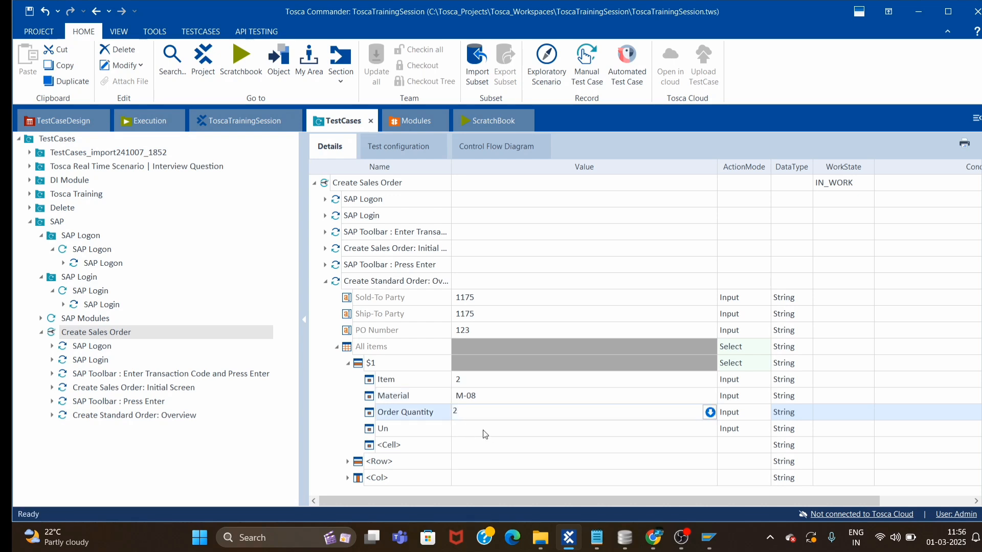
left_click(484, 433)
left_click(485, 434)
type("ST")
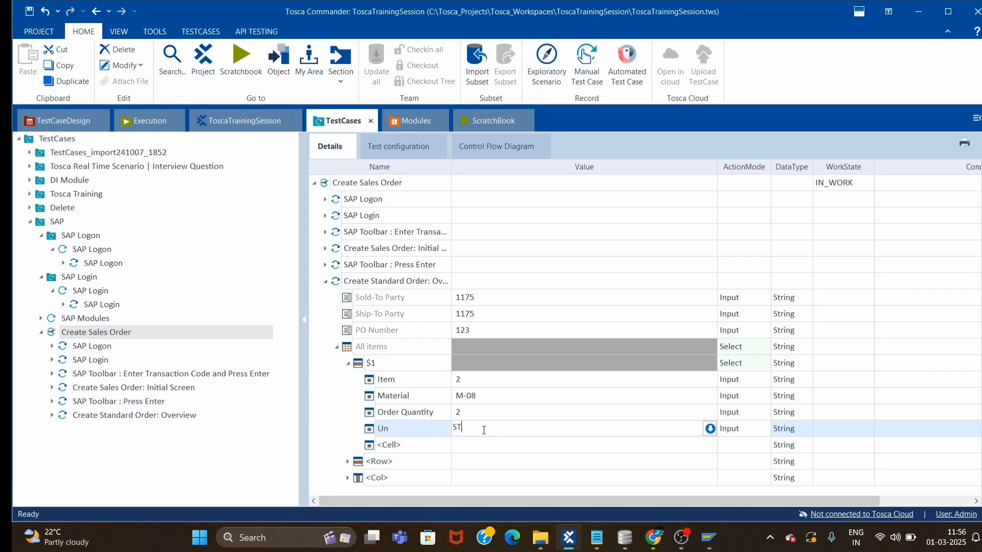
left_click(732, 480)
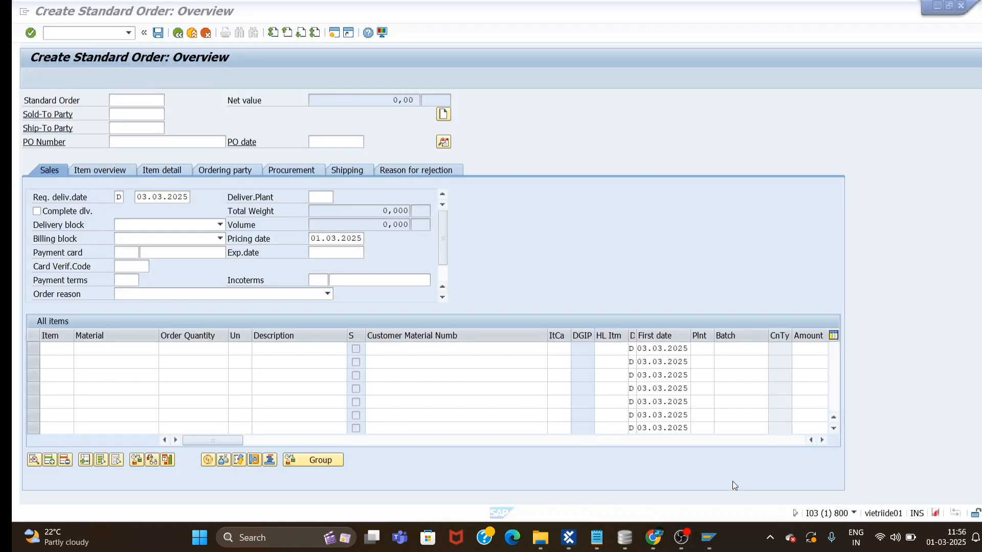
left_click(179, 349)
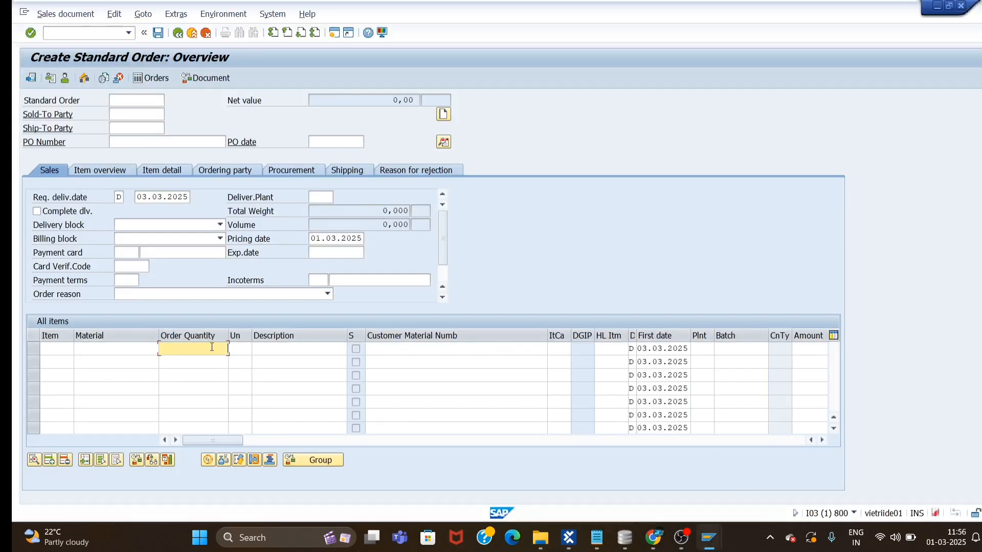
left_click(138, 348)
type("M")
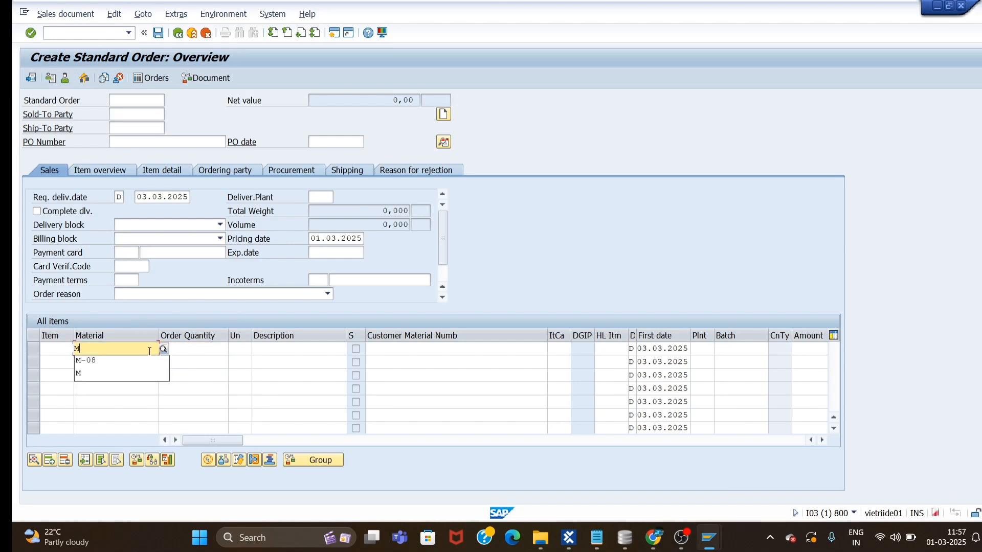
left_click(95, 361)
double_click(102, 351)
left_click(108, 347)
double_click(110, 352)
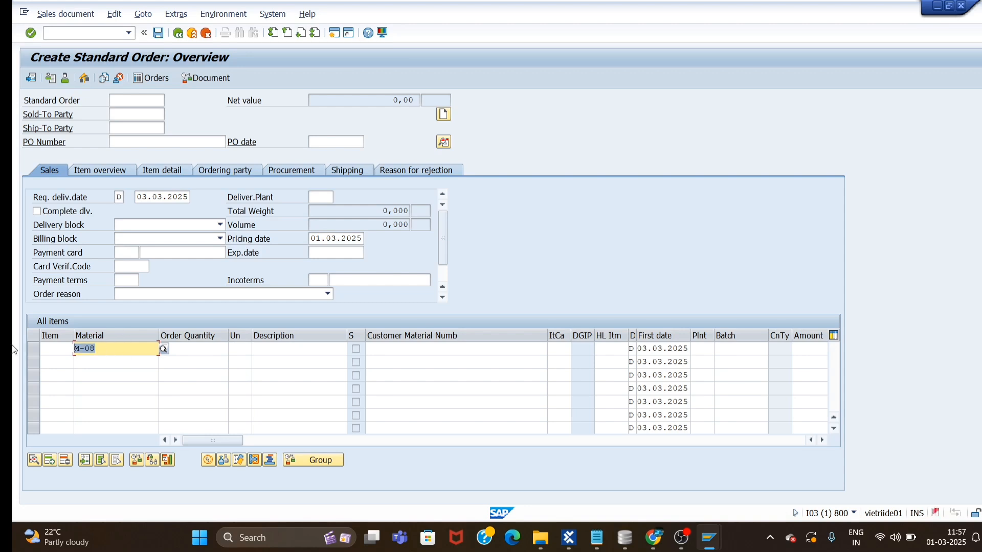
key("BackSpace")
left_click(494, 408)
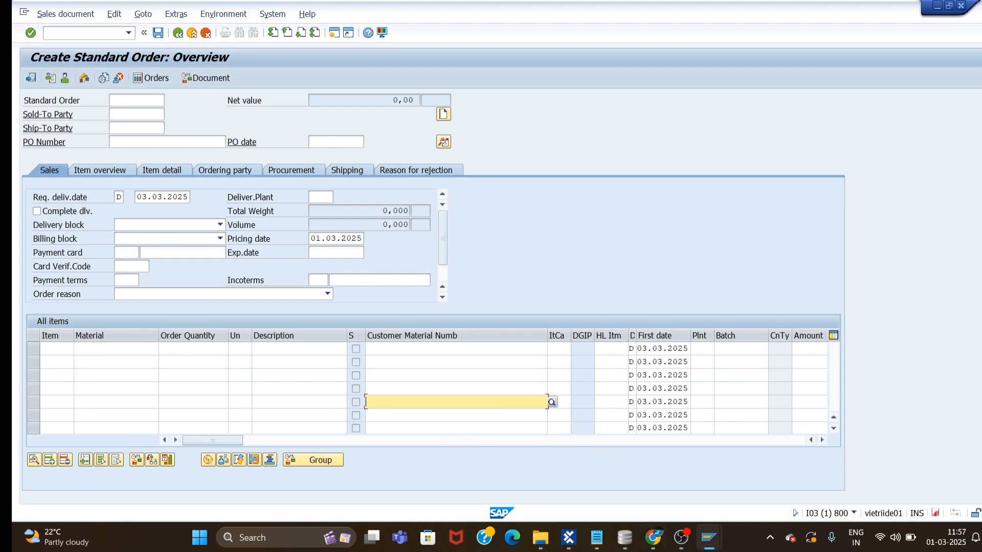
left_click(569, 538)
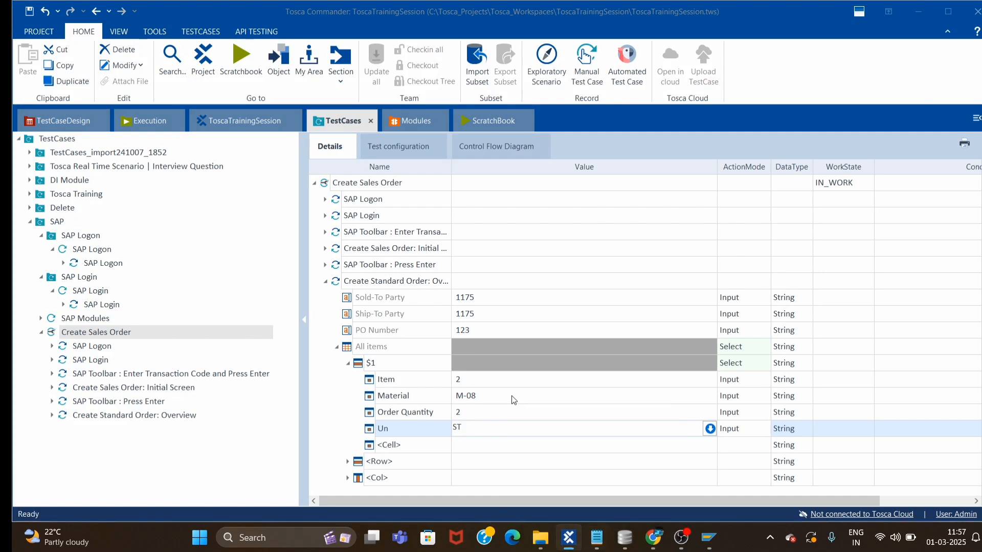
Recheck the Material value M-08, then collapse All items and the Overview step.
left_click(487, 396)
key("shift+Home")
left_click(488, 395)
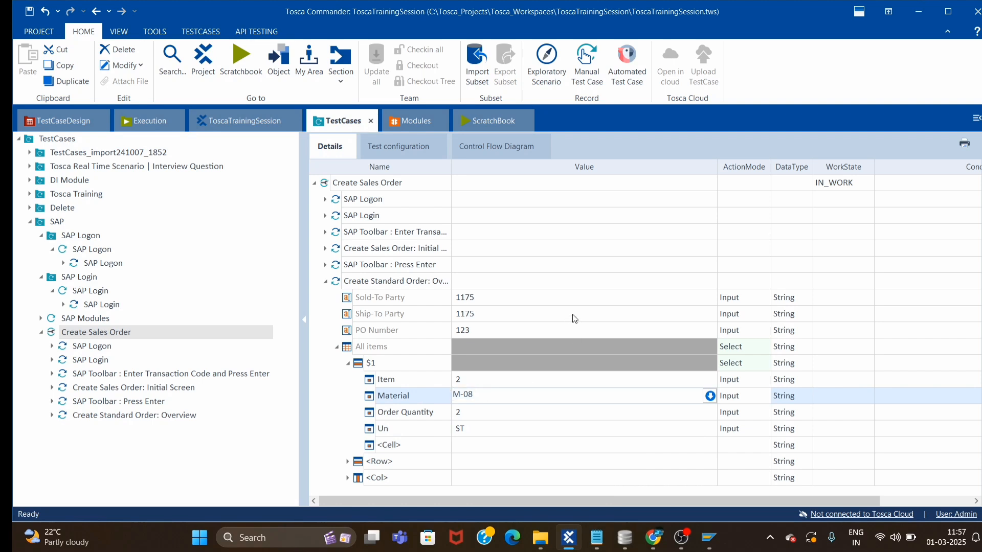
left_click(379, 318)
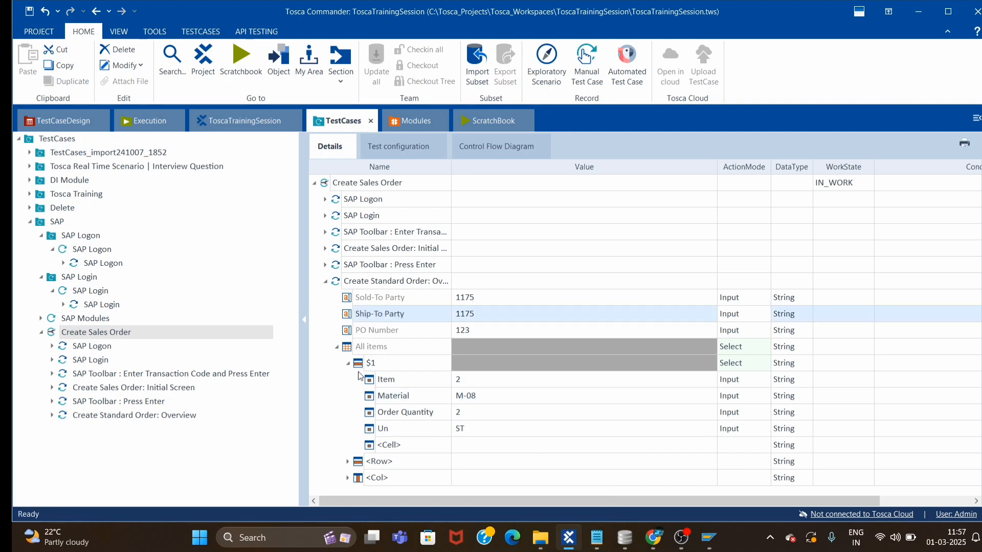
left_click(338, 348)
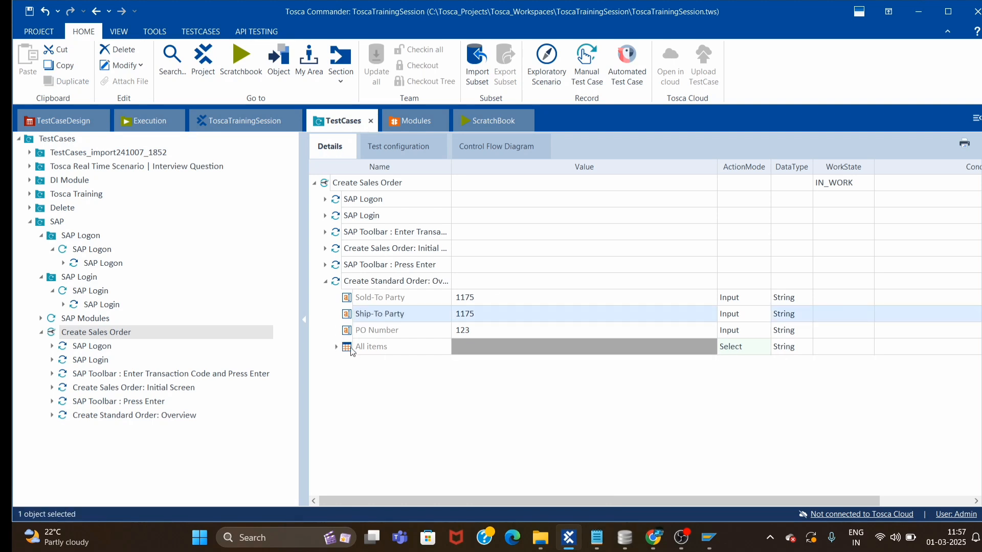
left_click(326, 282)
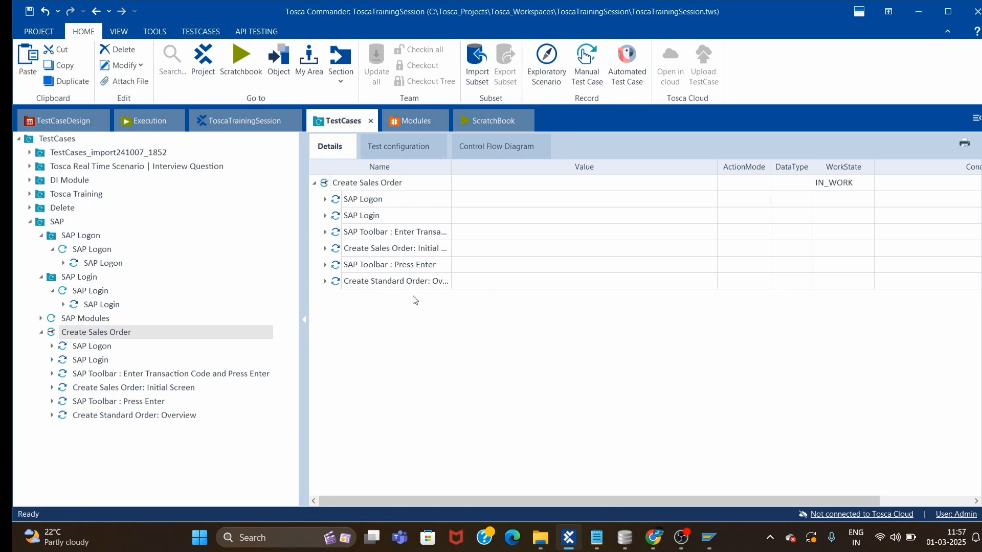
Paste another Press Enter step into Create Sales Order and select it with the Overview step.
left_click(337, 267)
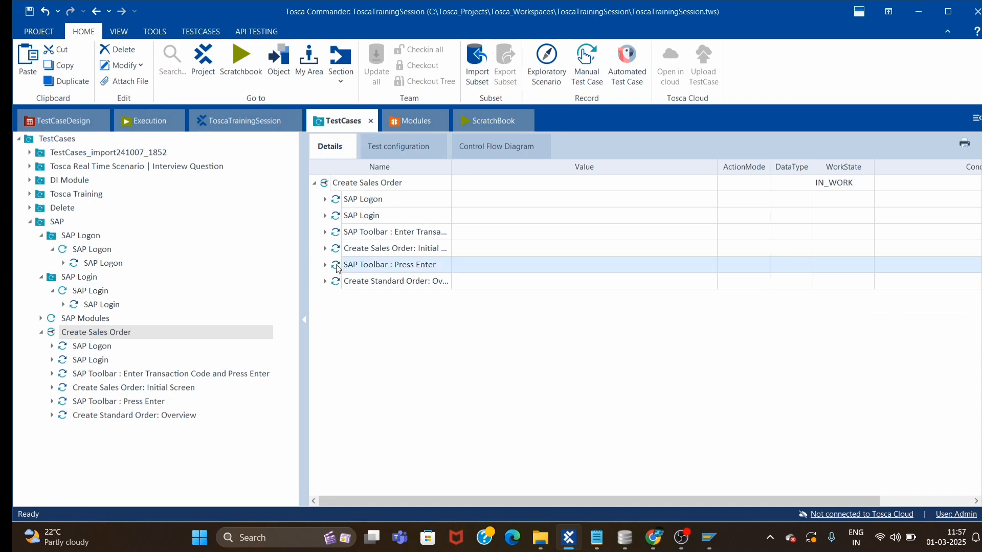
left_click(336, 189)
key("ctrl+v")
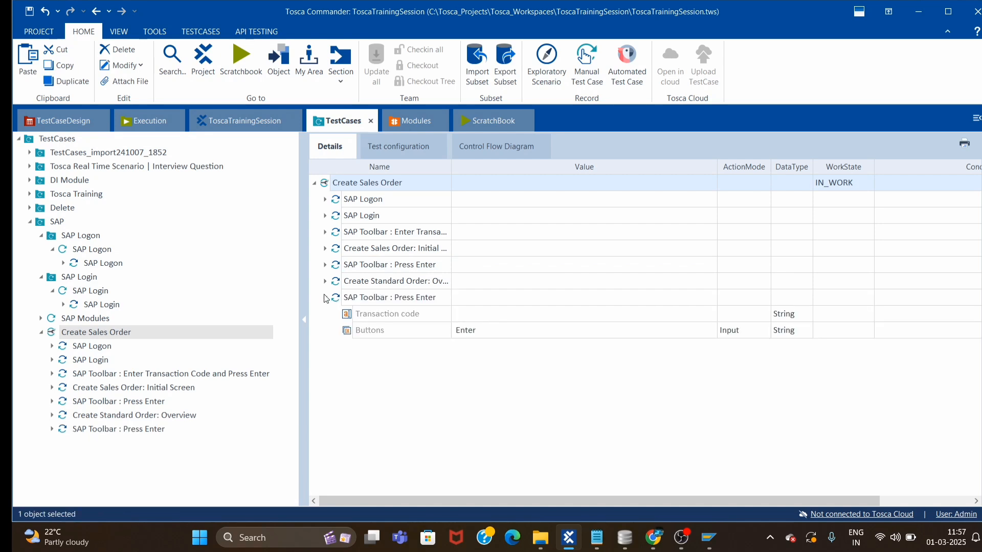
left_click(325, 298)
left_click(383, 282)
left_click(387, 299, "shift")
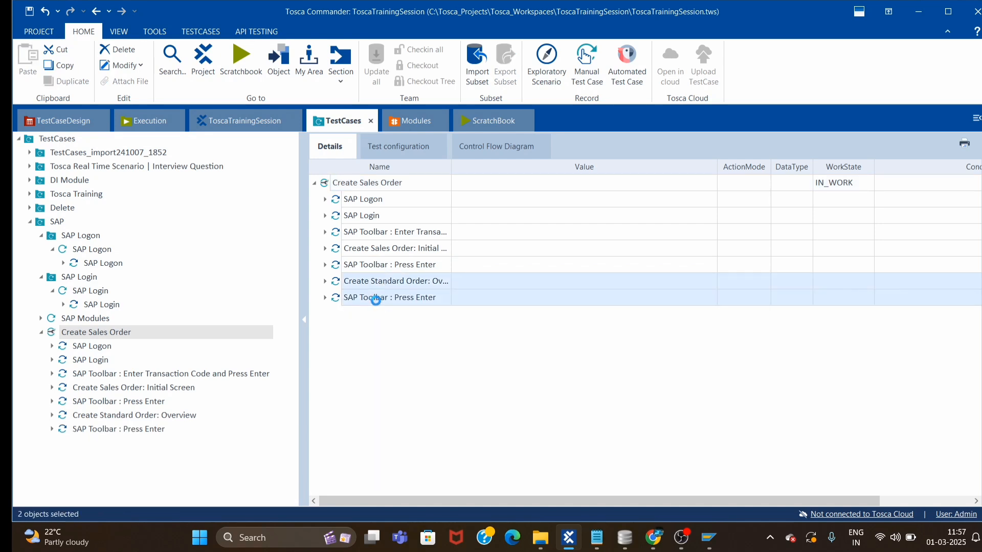
right_click(378, 300)
Run the Overview and Press Enter steps in ScratchBook, then glance at SAP's Goto > Header menu.
left_click(430, 394)
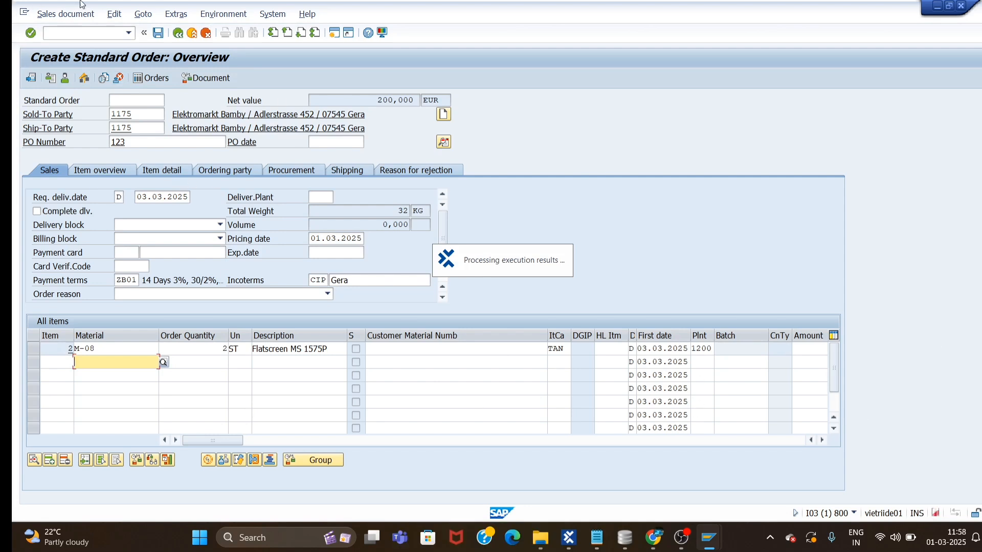
left_click(144, 15)
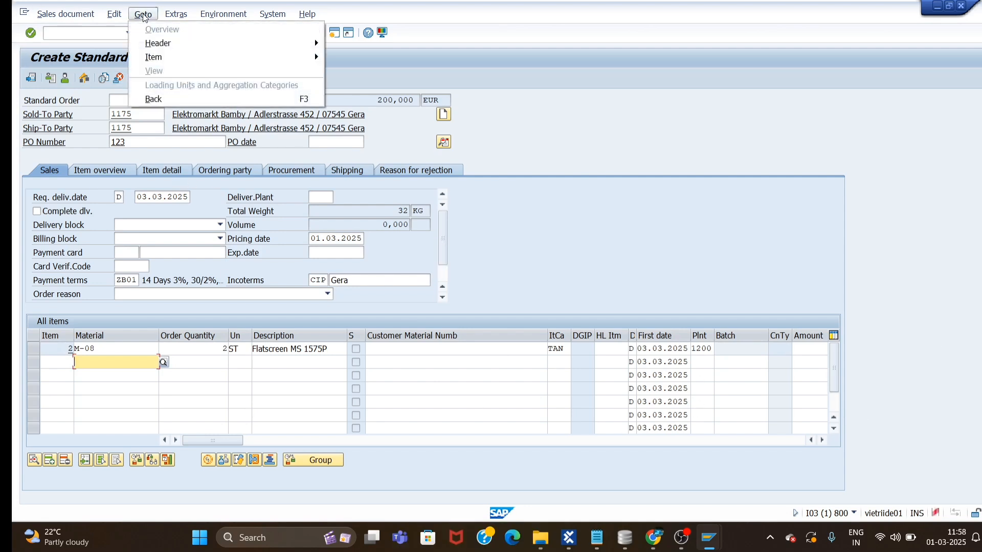
mouse_move(169, 43)
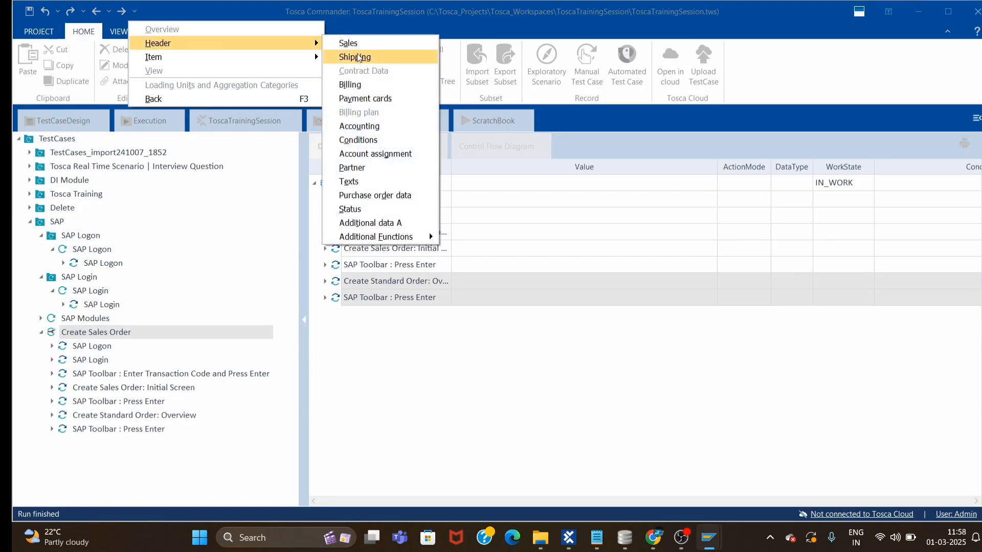
left_click(929, 13)
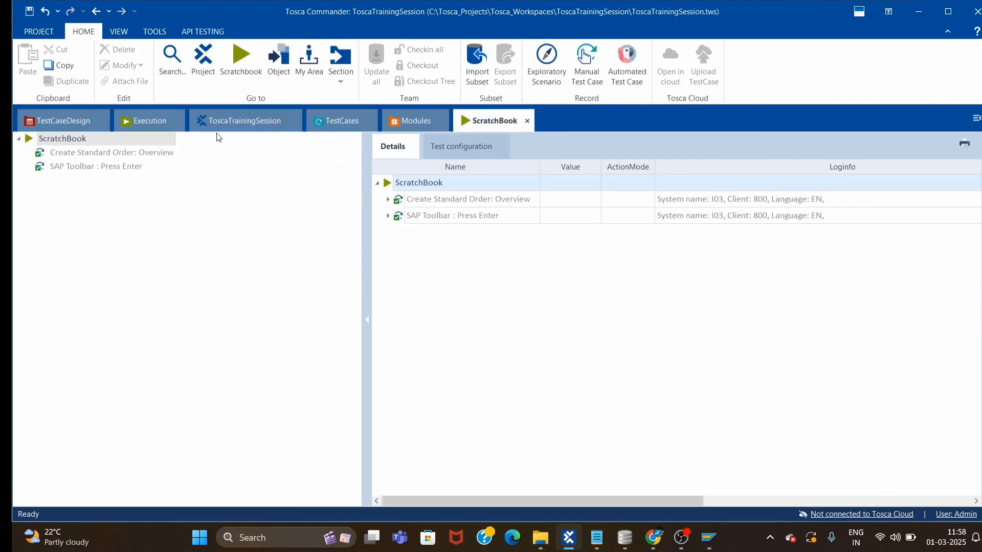
Drag the SAP Menu module from Standard modules into Create Sales Order and expand it.
left_click(327, 123)
left_click(494, 391)
left_click(414, 127)
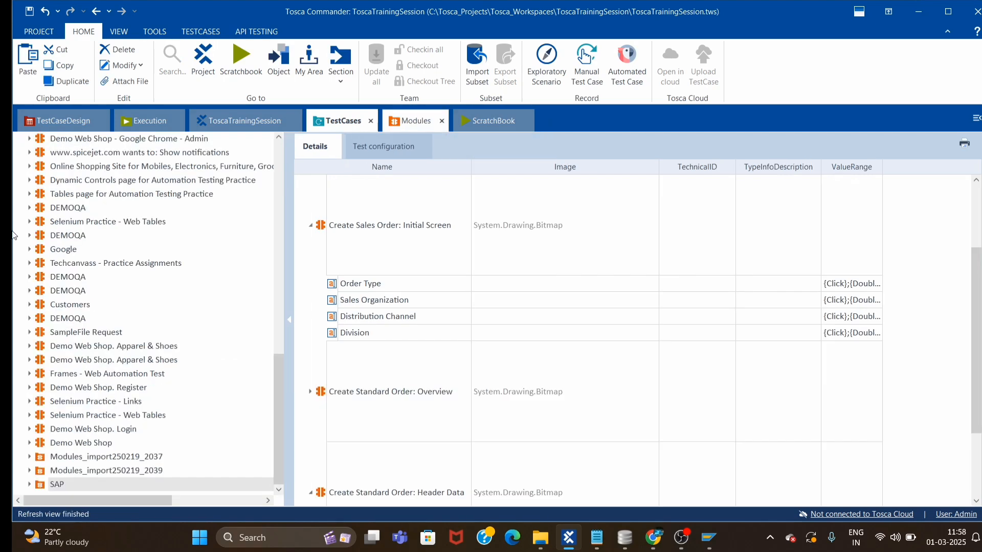
scroll(51, 299, "up", 7)
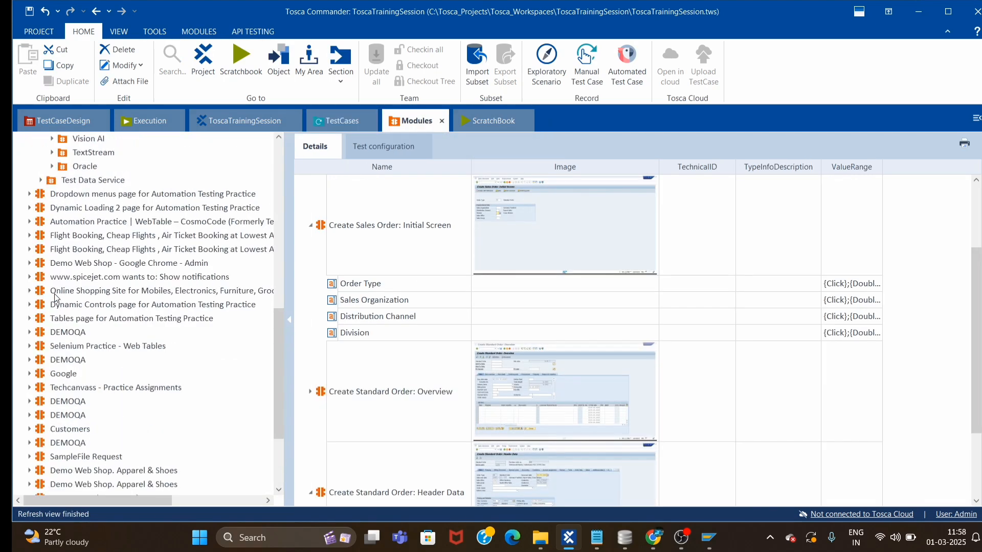
scroll(88, 277, "up", 3)
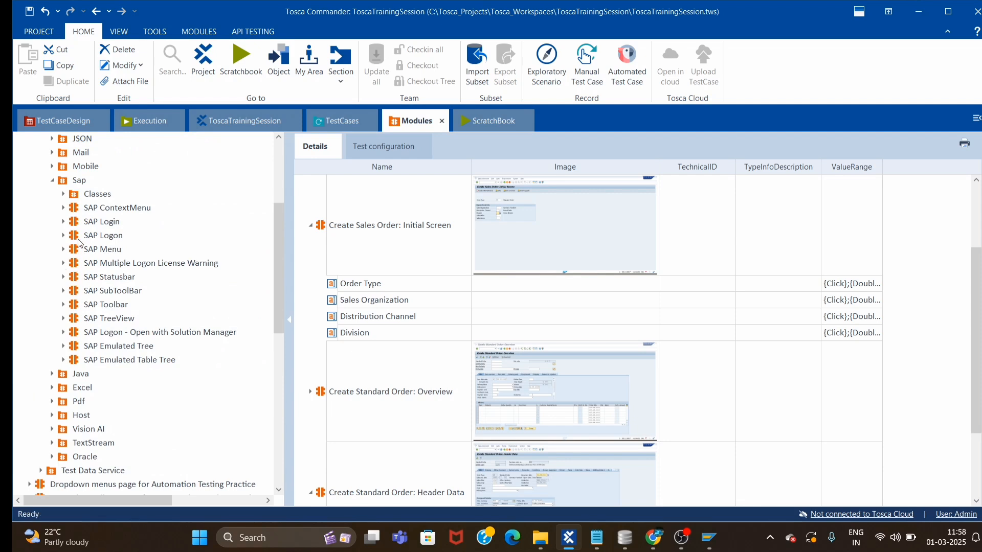
left_click_drag(78, 250, 338, 182)
left_click(326, 313)
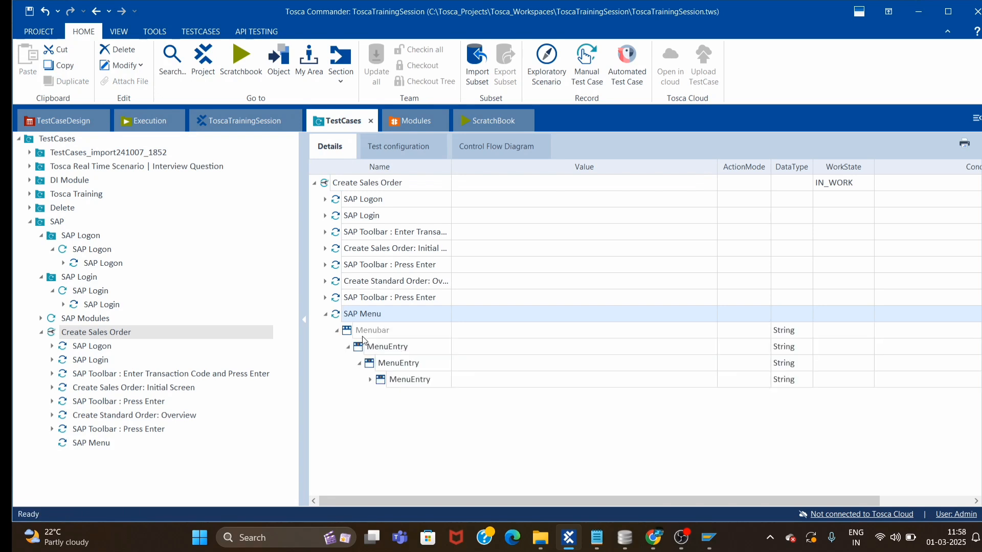
Enter Goto->Header->Sales as the SAP Menu step's Menubar value, checking the menu wording in SAP.
left_click(513, 331)
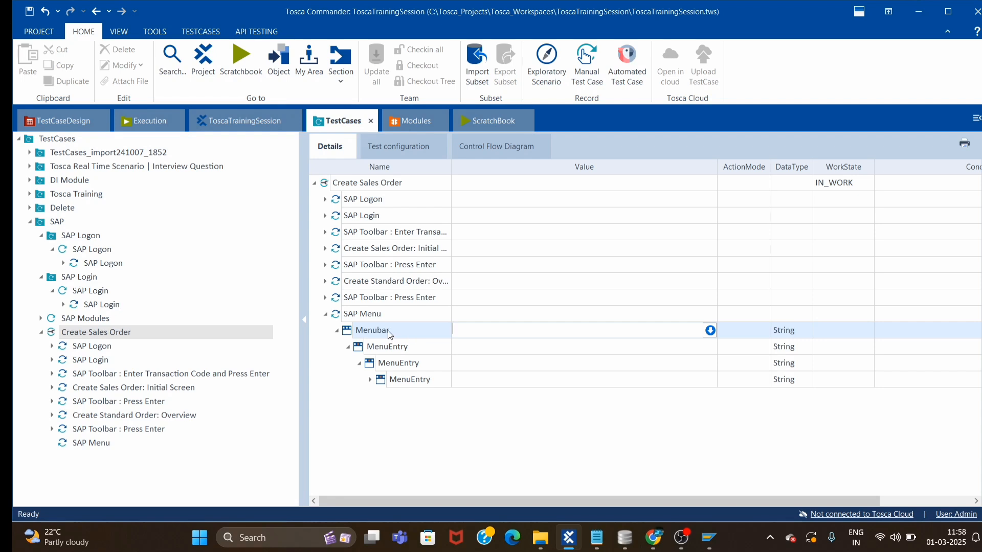
type("G")
type("o To")
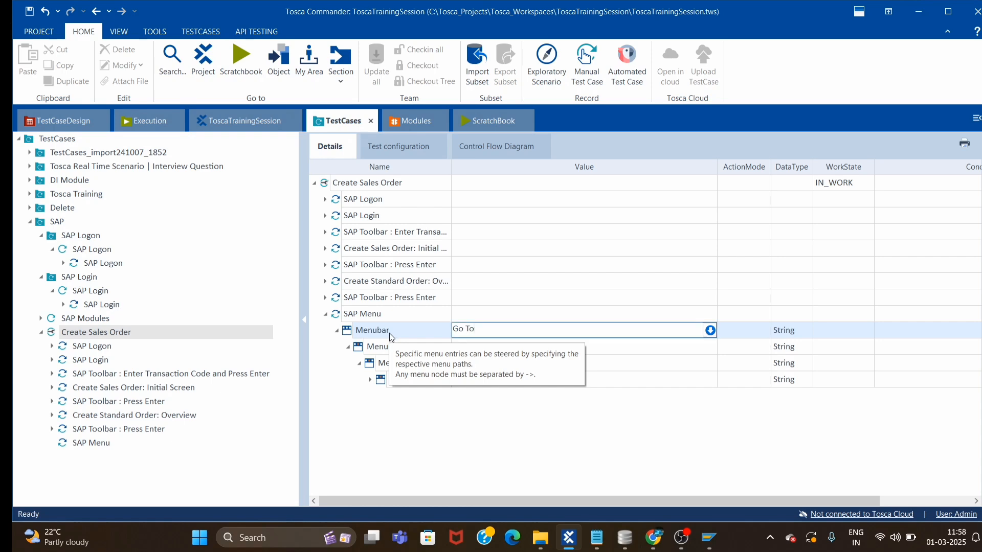
key("alt+Tab")
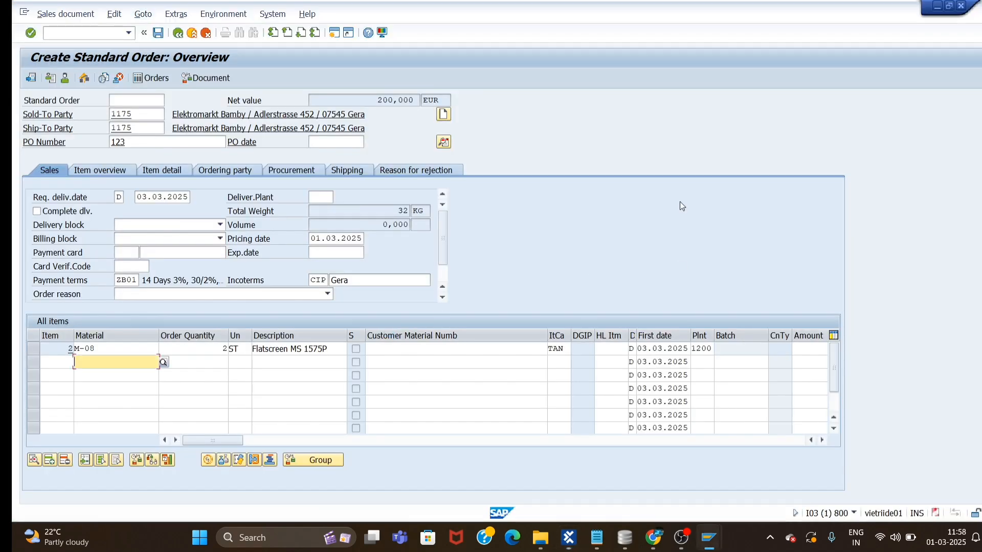
key("alt+Tab")
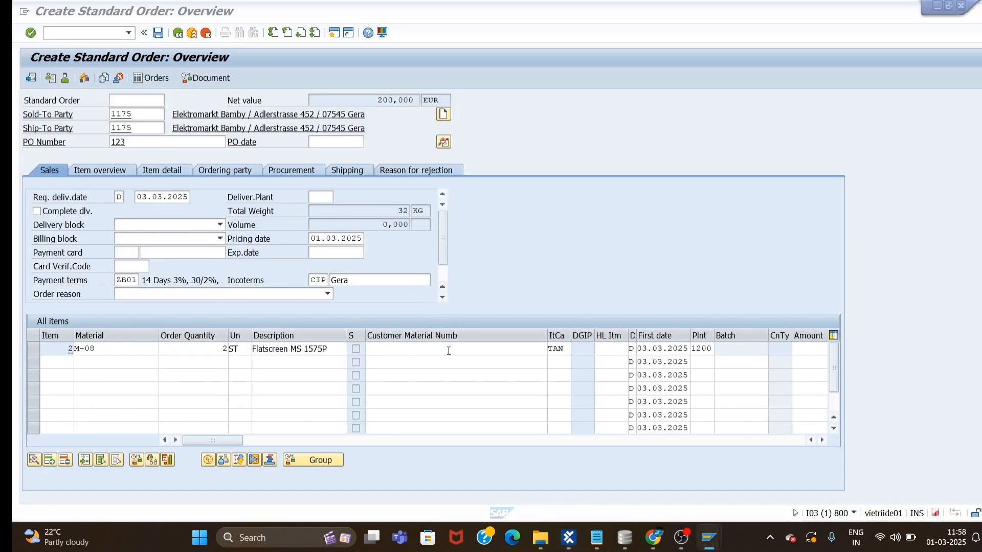
key("alt+Tab")
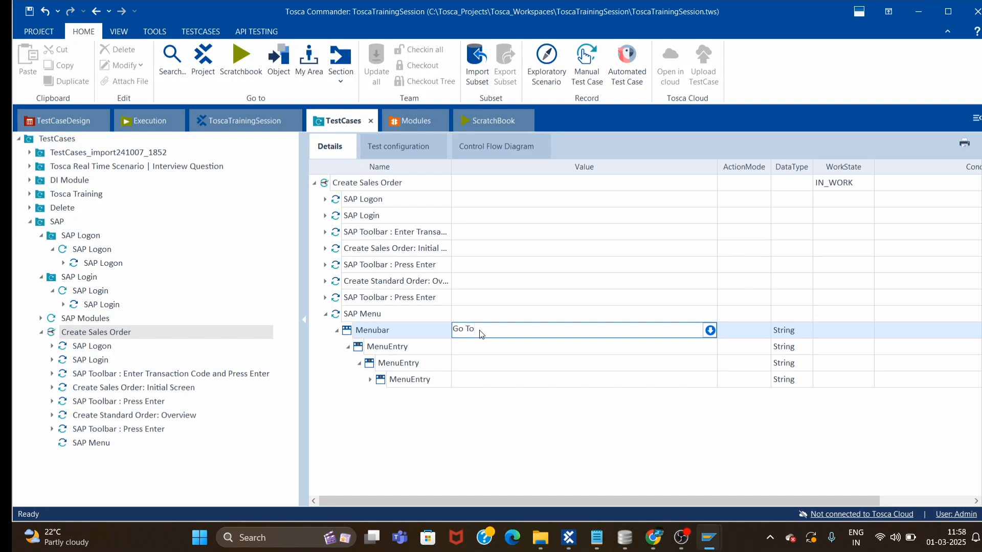
left_click(484, 330)
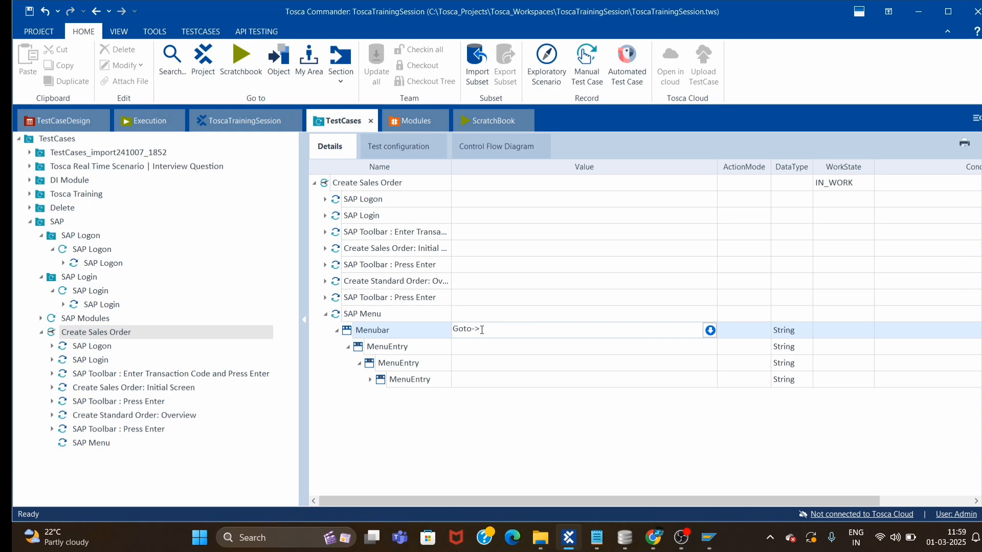
key("alt+Tab")
left_click(142, 14)
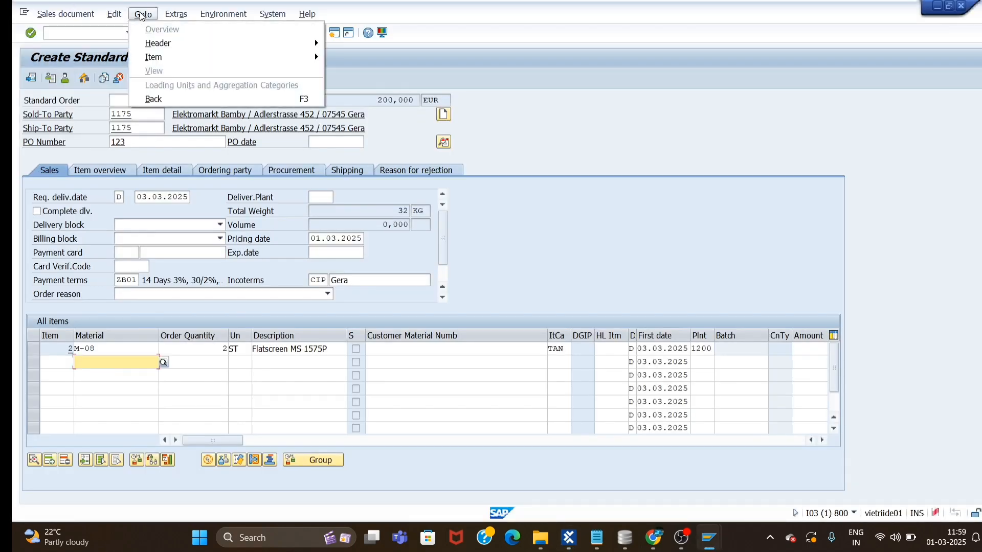
key("alt+Tab")
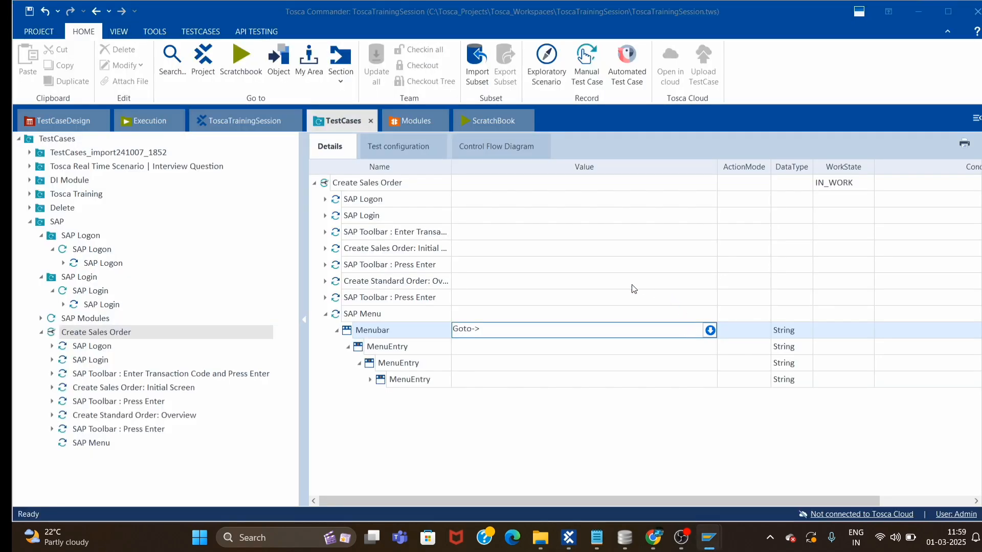
left_click(527, 332)
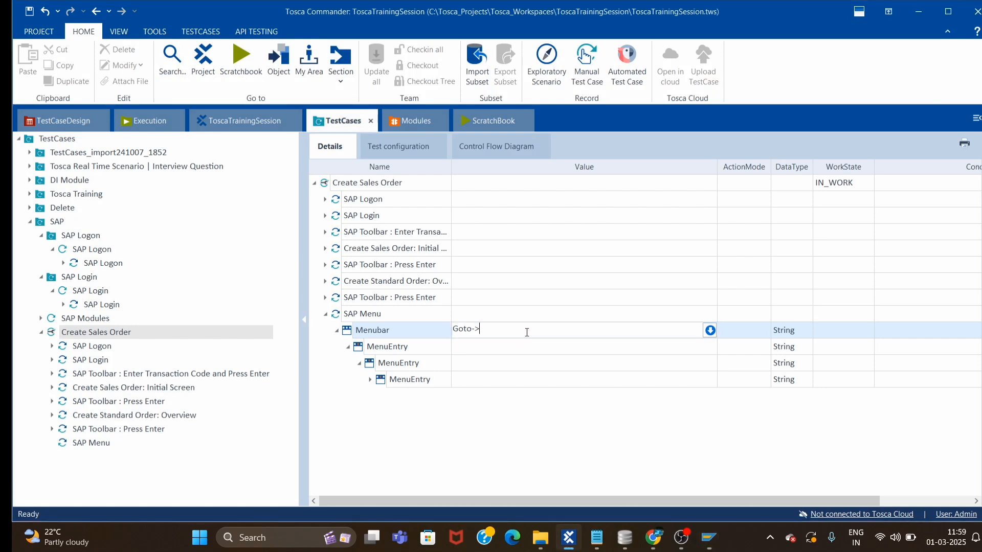
type("Header->Sale")
left_click(340, 335)
Run the SAP Menu step in ScratchBook.
left_click(359, 316)
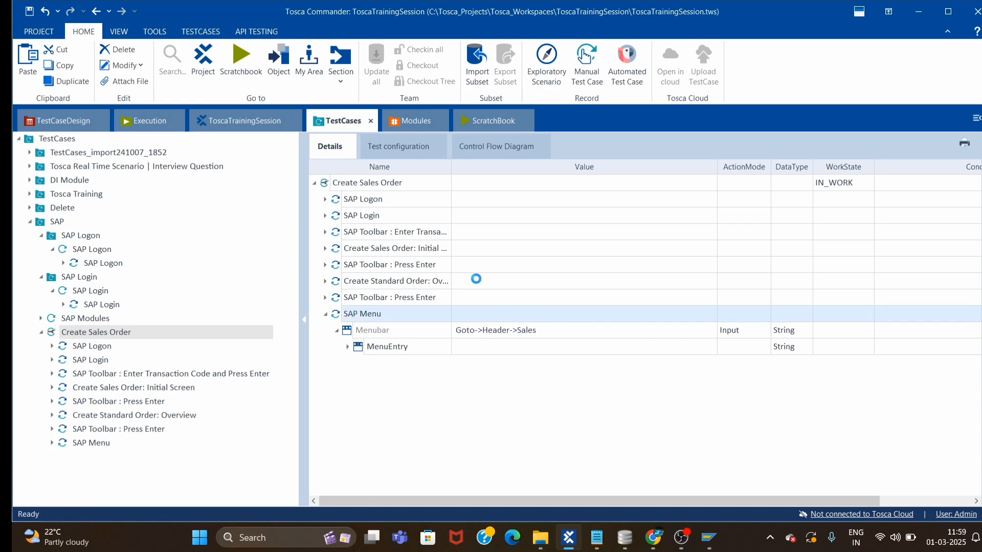
right_click(449, 298)
left_click(492, 146)
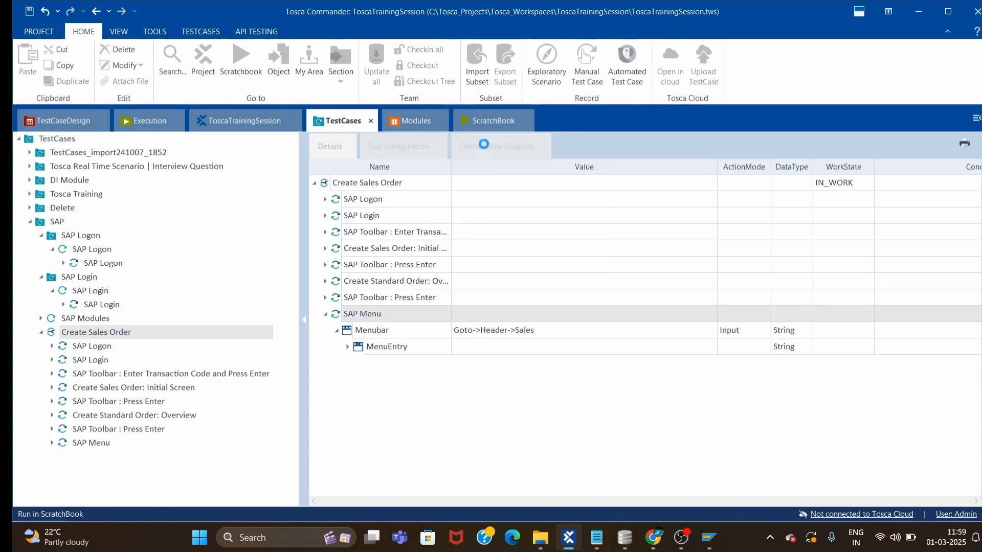
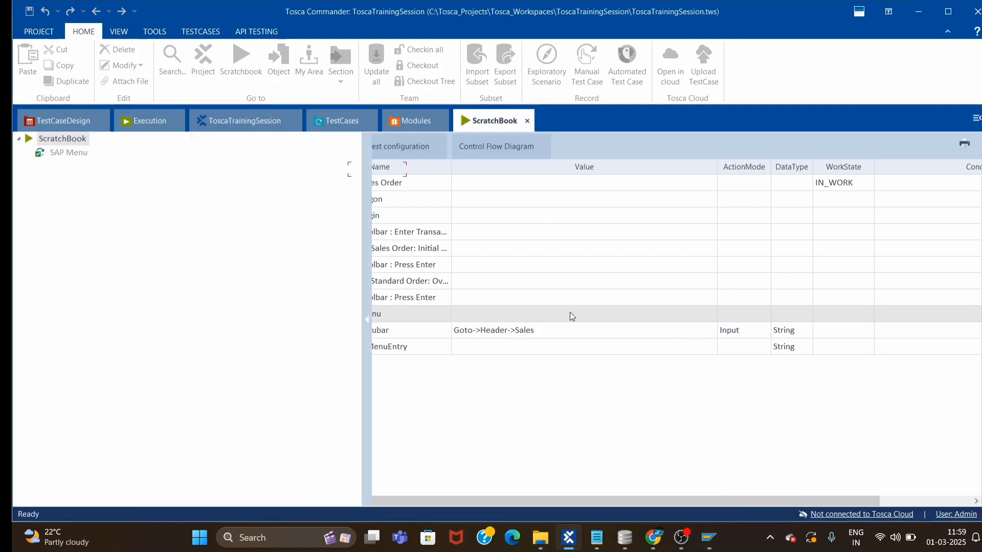
Return from ScratchBook to the Create Sales Order test case steps.
left_click(347, 121)
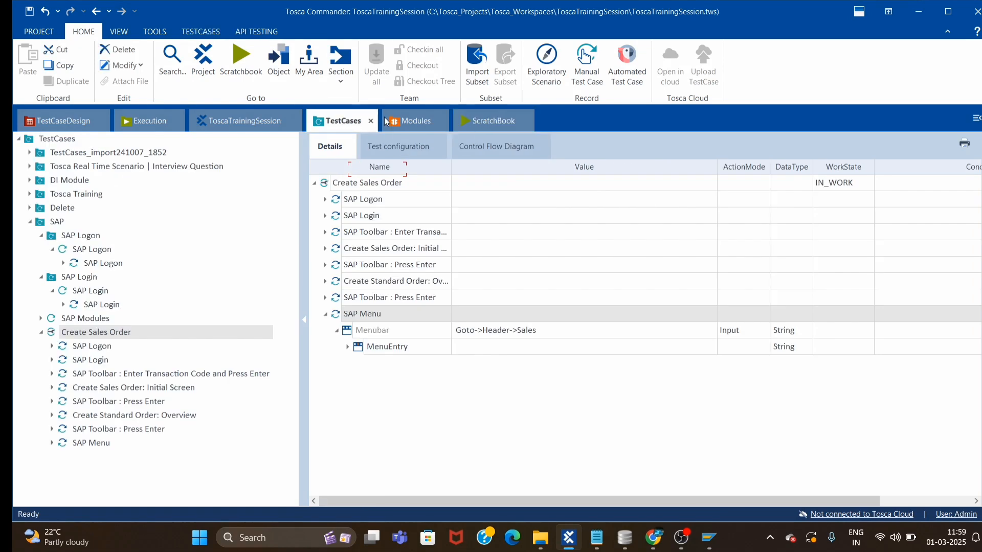
Drag the Create Standard Order: Header Data module into Create Sales Order.
left_click(414, 120)
scroll(357, 424, "down", 1)
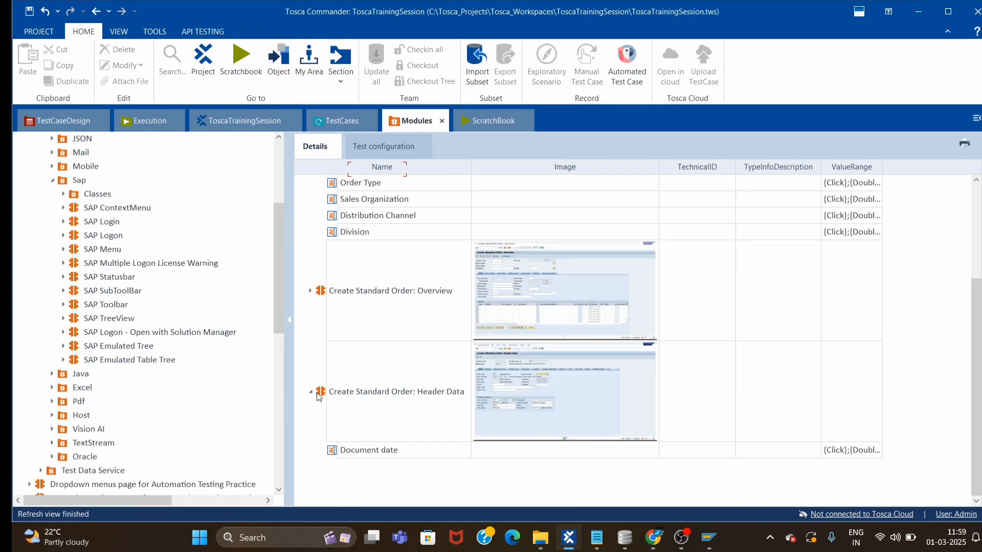
left_click_drag(321, 394, 336, 183)
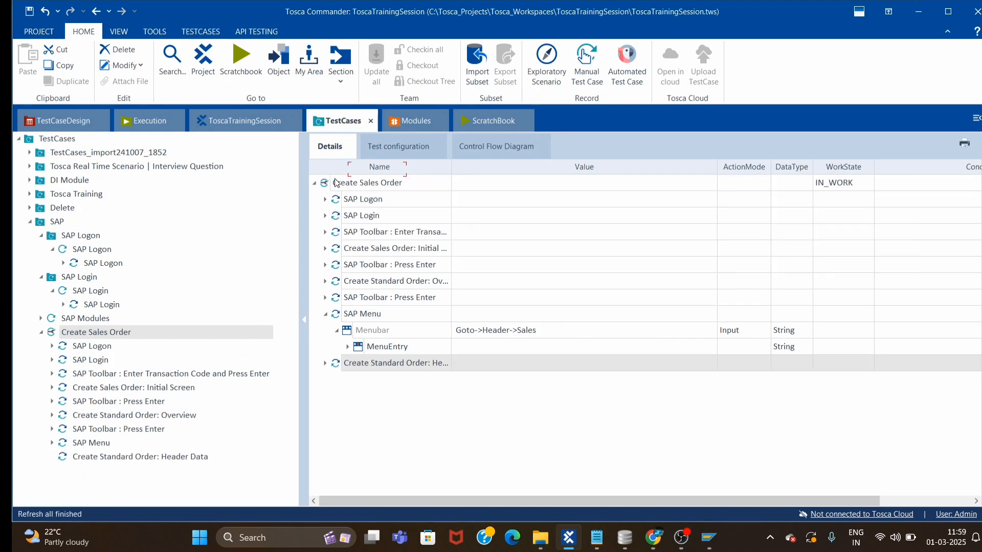
Rename the new step to 'Create Standard Order: Header Data: Enter Future Date'.
left_click(424, 367)
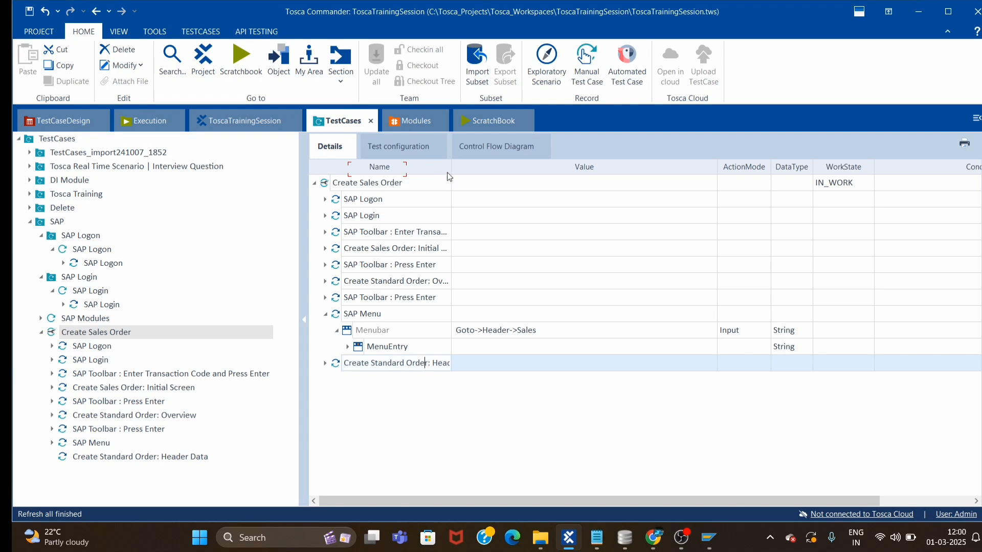
left_click_drag(451, 168, 505, 168)
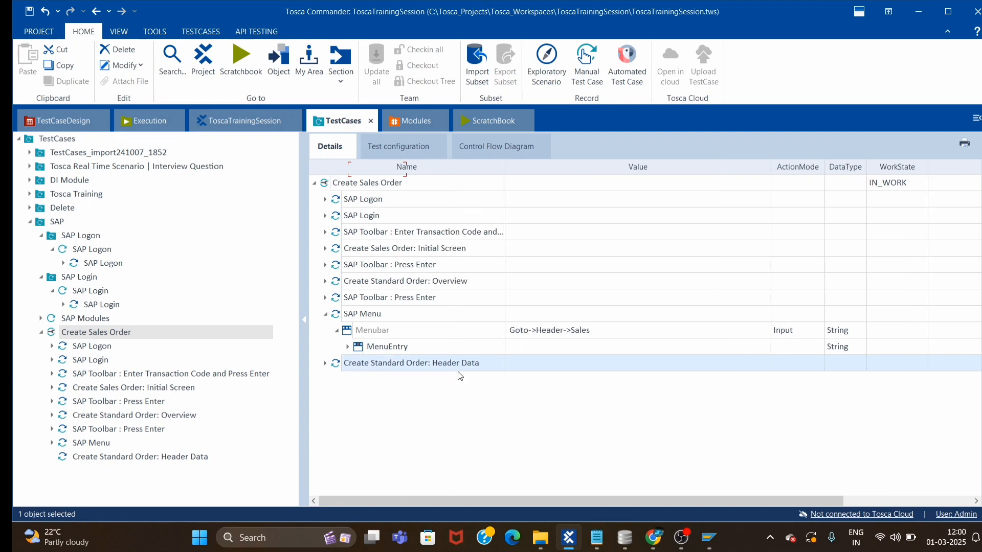
left_click(488, 367)
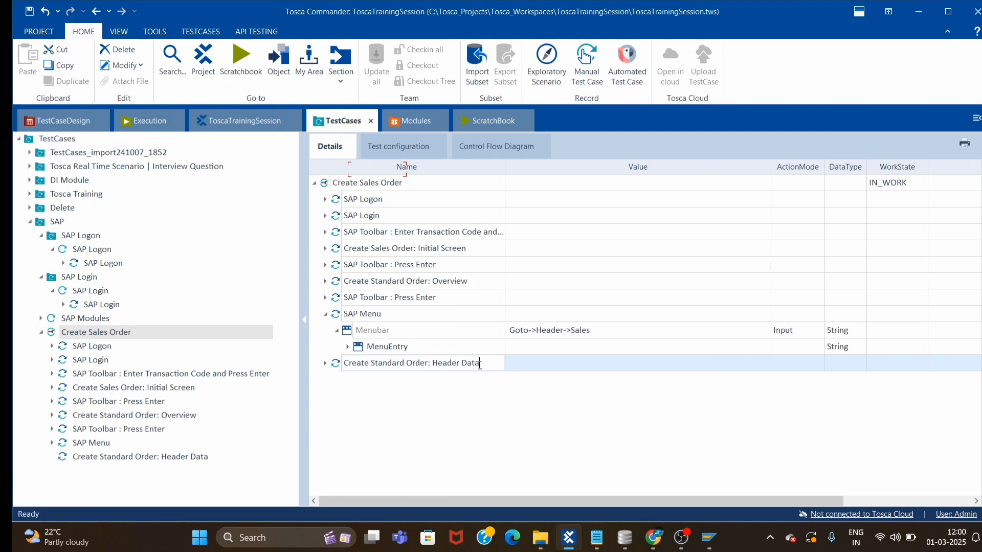
type("Et")
type("ter Fu")
type("ture Daste")
key("BackSpace")
key("BackSpace")
key("BackSpace")
type("te")
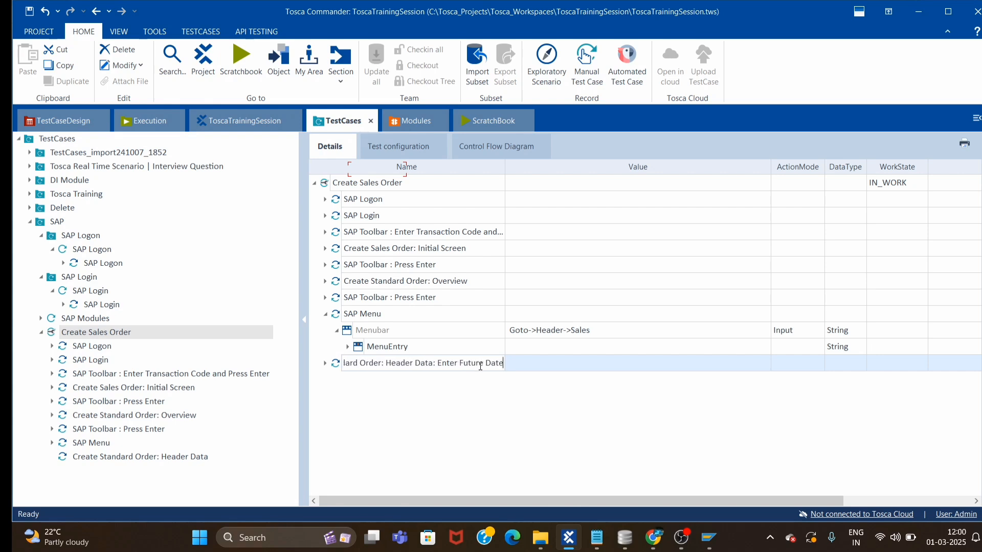
key("Return")
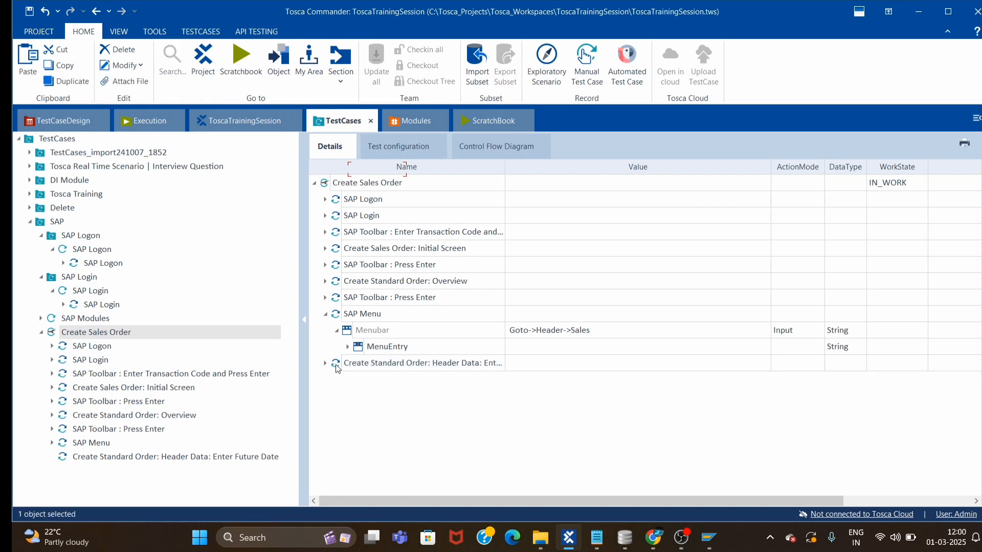
left_click(529, 384)
Enter {DATE[][+1d][]} as the Document date value.
left_click(560, 379)
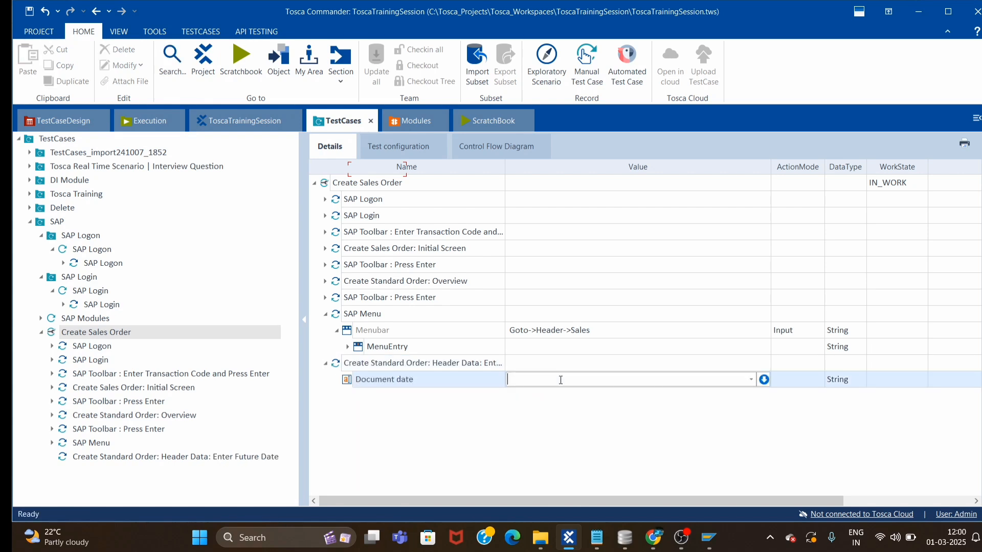
type("{Date")
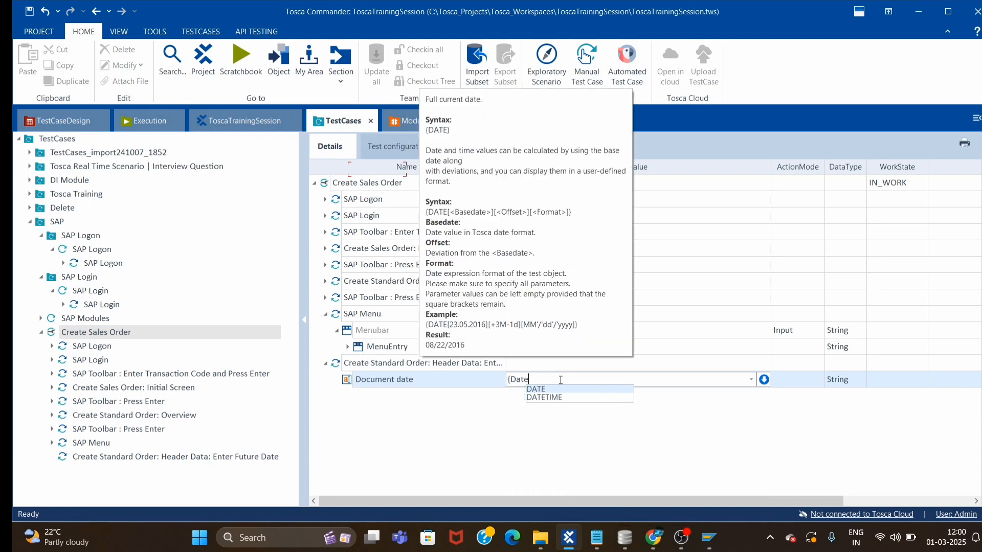
key("Return")
type("[][][]")
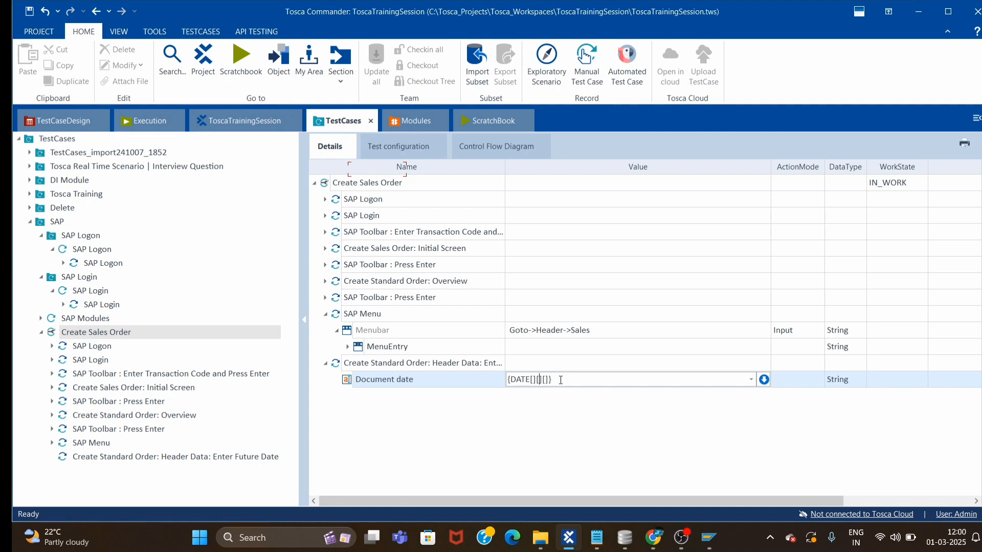
type("=1d")
left_click(545, 376)
key("BackSpace")
type("+1")
key("Return")
Translate the Document date expression to confirm it resolves to 02.03.2025.
right_click(547, 381)
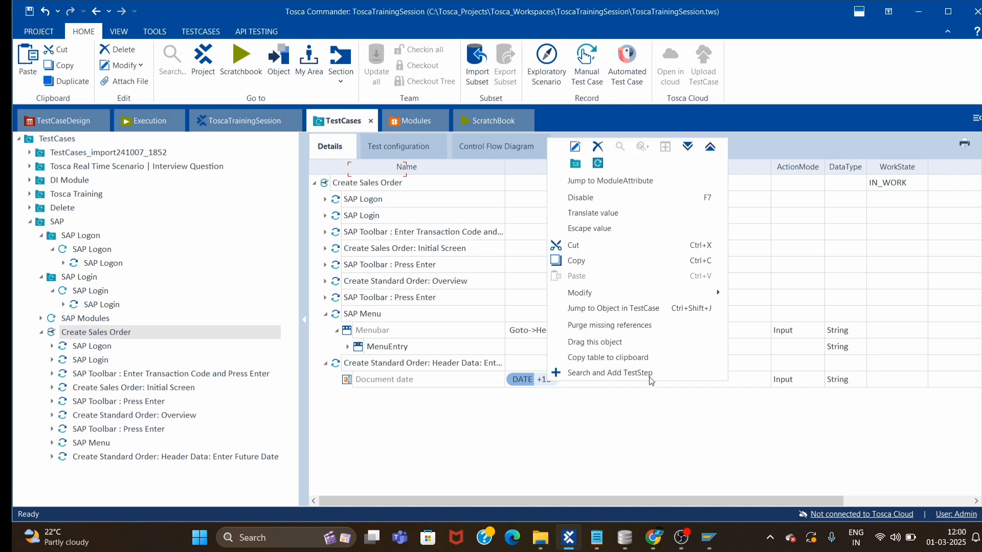
left_click(600, 211)
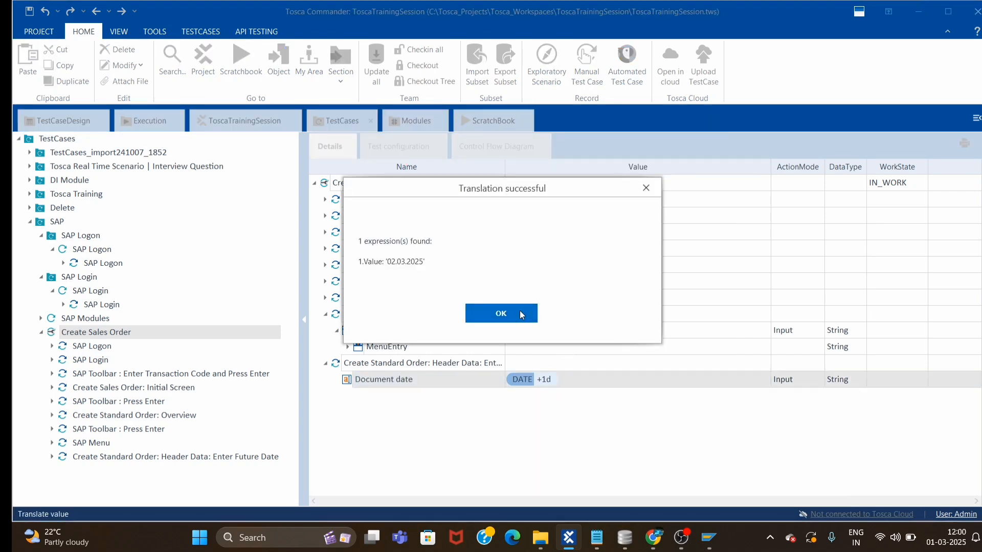
left_click(520, 313)
mouse_move(719, 546)
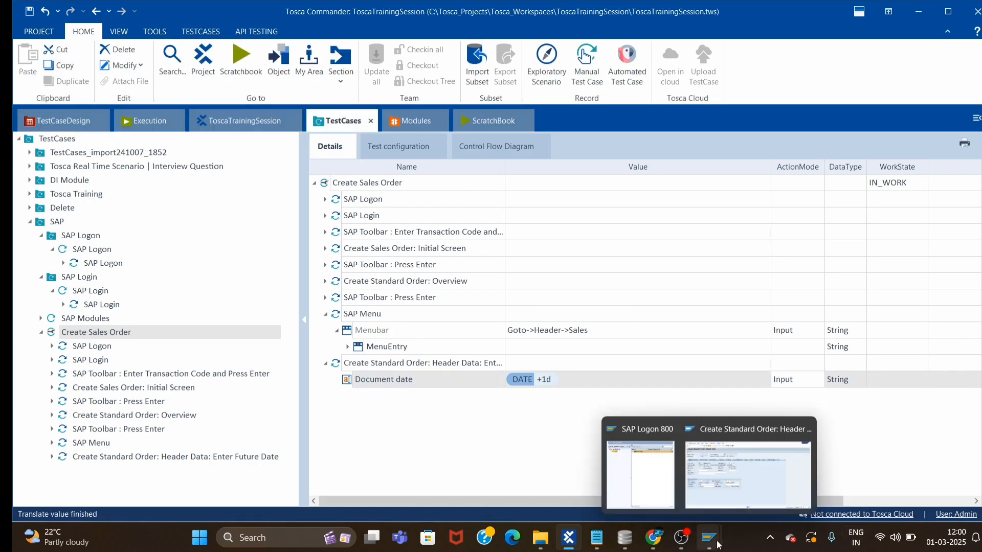
mouse_move(752, 487)
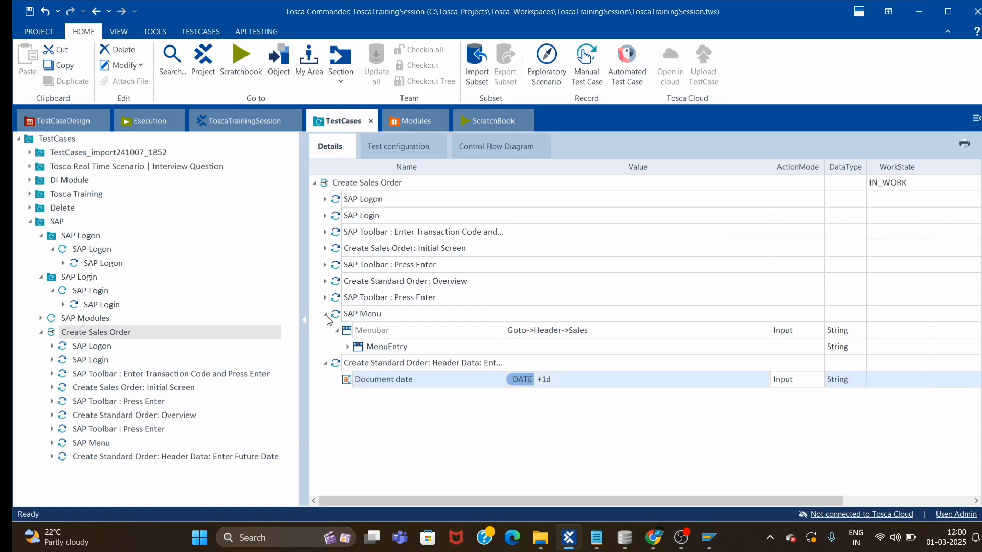
Copy the SAP Toolbar : Press Enter step and paste it into Create Sales Order.
left_click(325, 313)
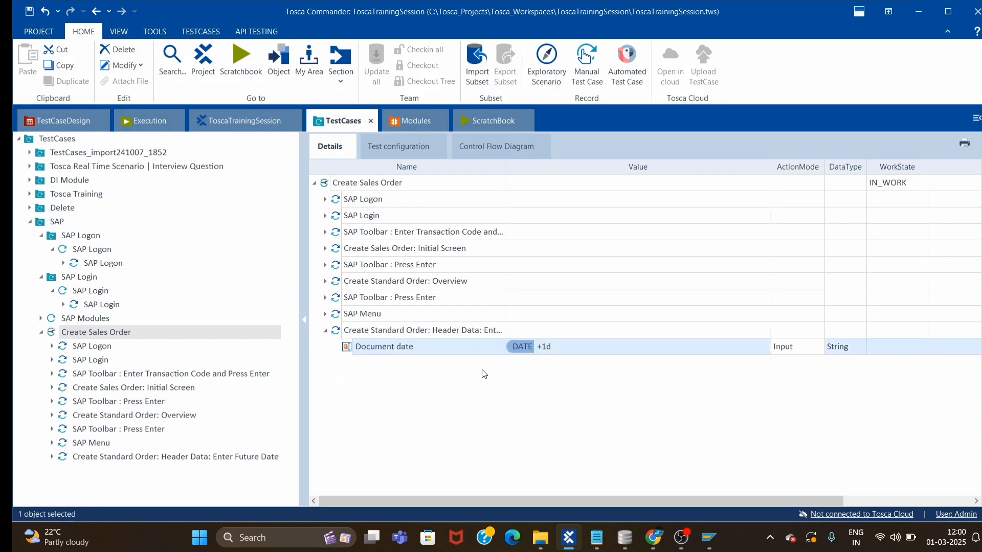
left_click(325, 330)
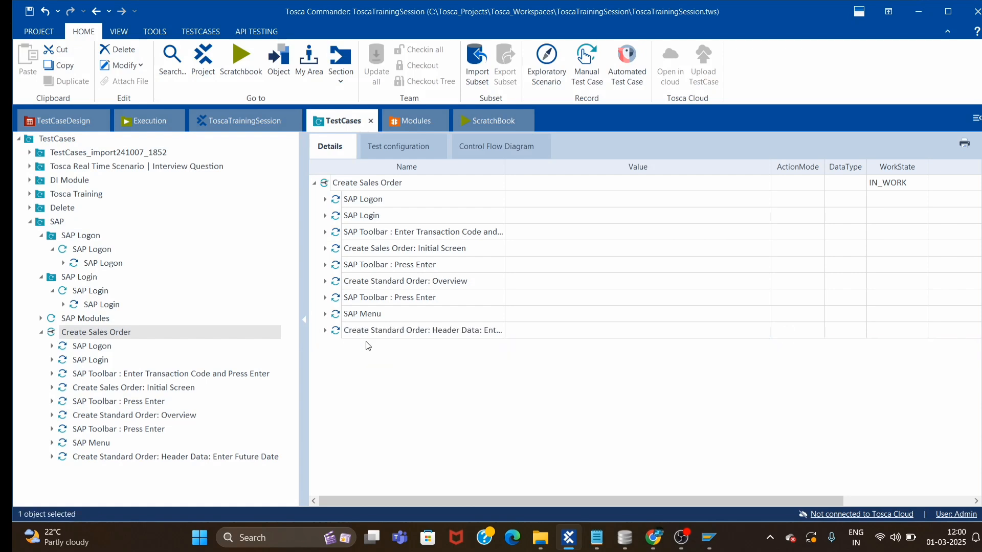
left_click(340, 302)
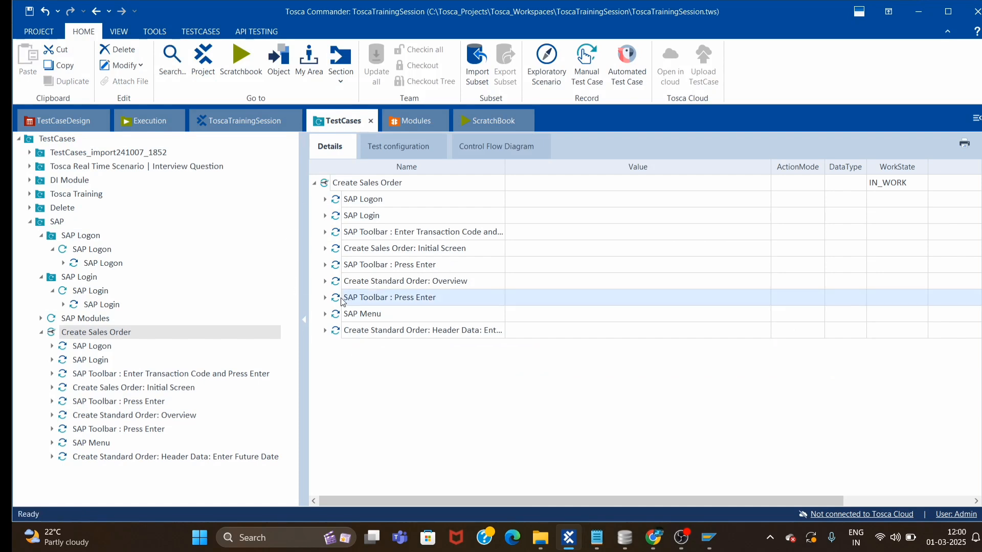
key("ctrl+c")
left_click(326, 185)
key("ctrl+v")
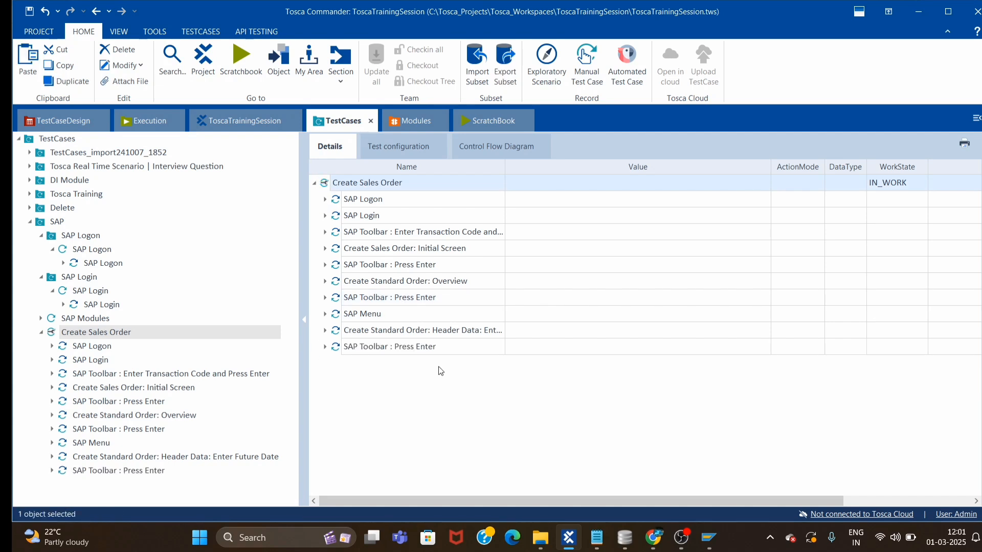
Rename the pasted step to SAP Toolbar : Press Save and set its Buttons value to Save.
left_click(325, 346)
left_click(440, 349)
double_click(428, 347)
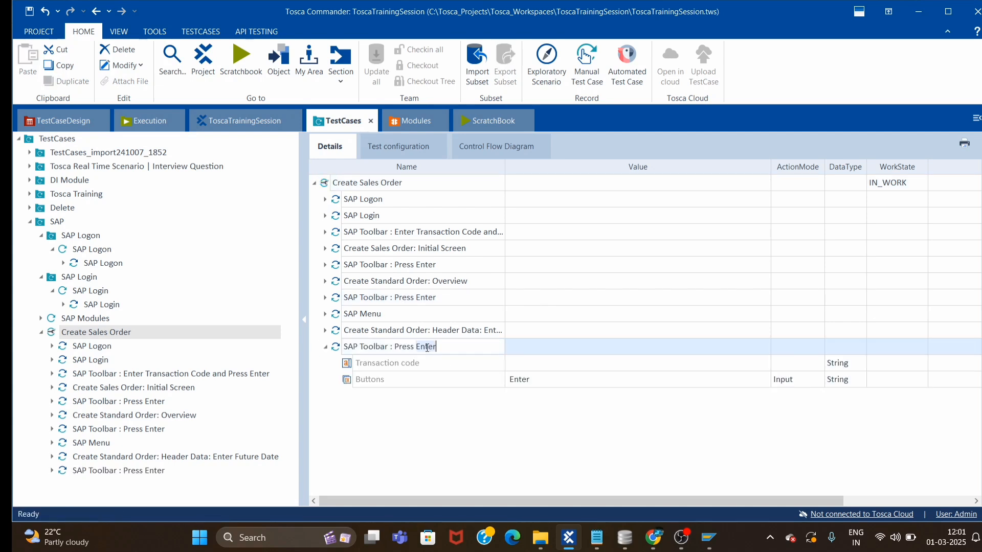
type("Save")
left_click(755, 382)
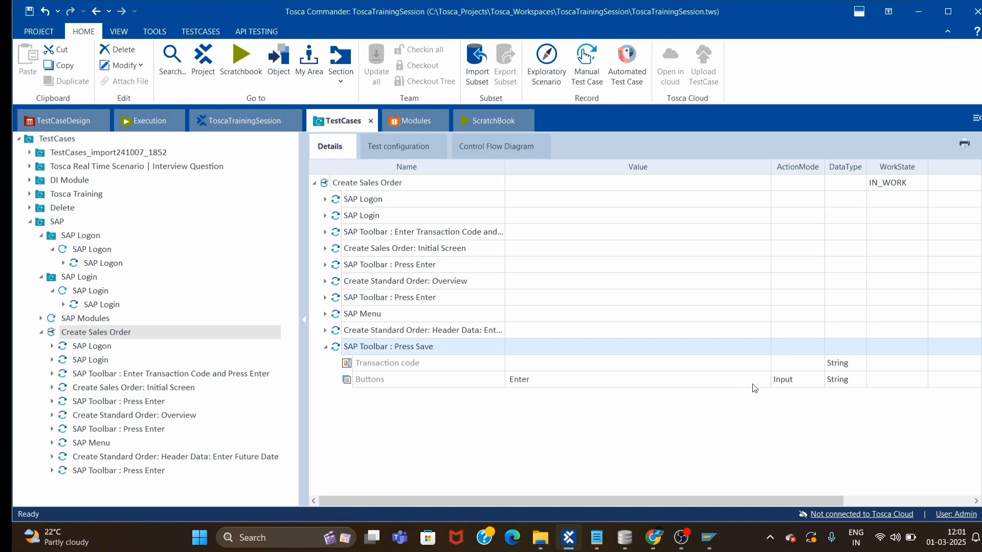
left_click(755, 382)
left_click(527, 402)
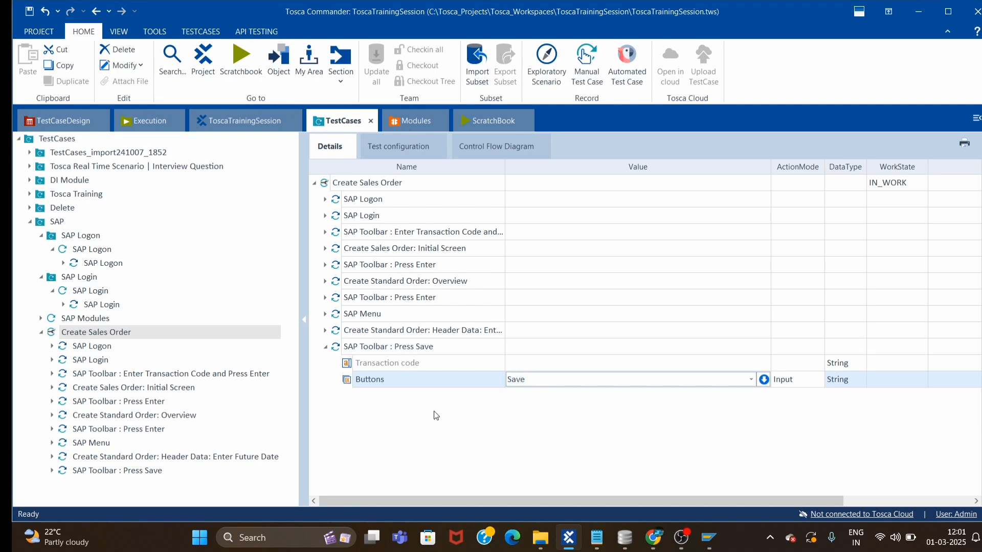
left_click(325, 347)
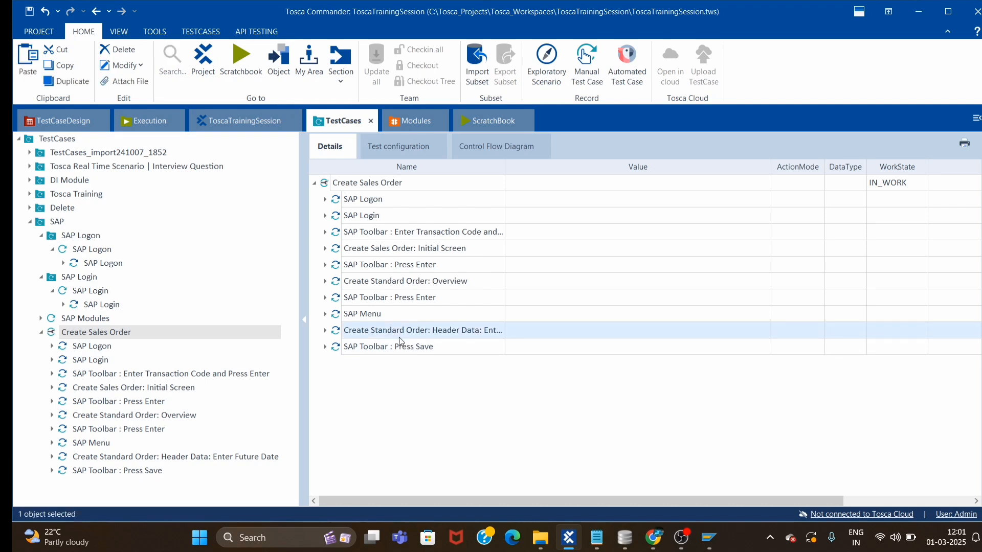
right_click(394, 350)
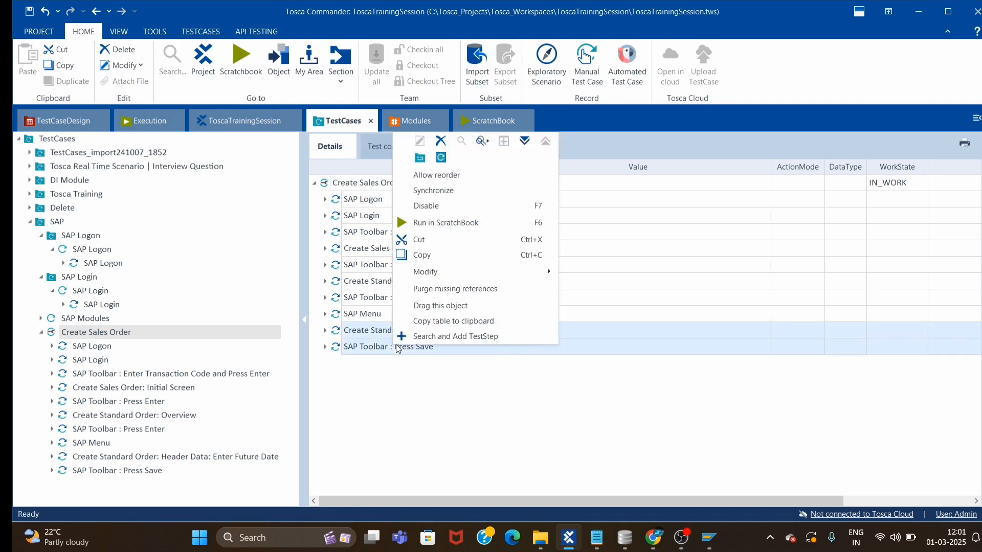
left_click(435, 222)
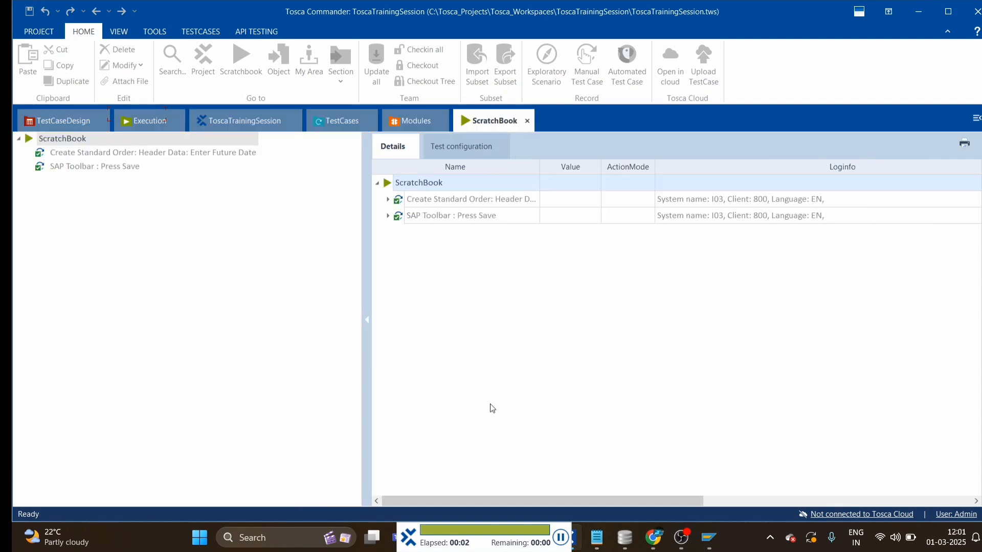
left_click(325, 121)
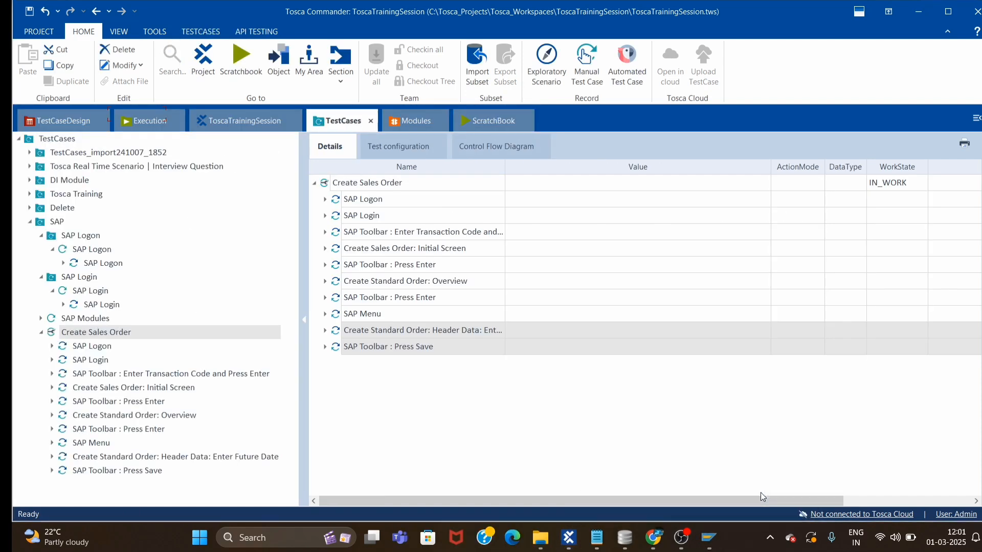
left_click(915, 16)
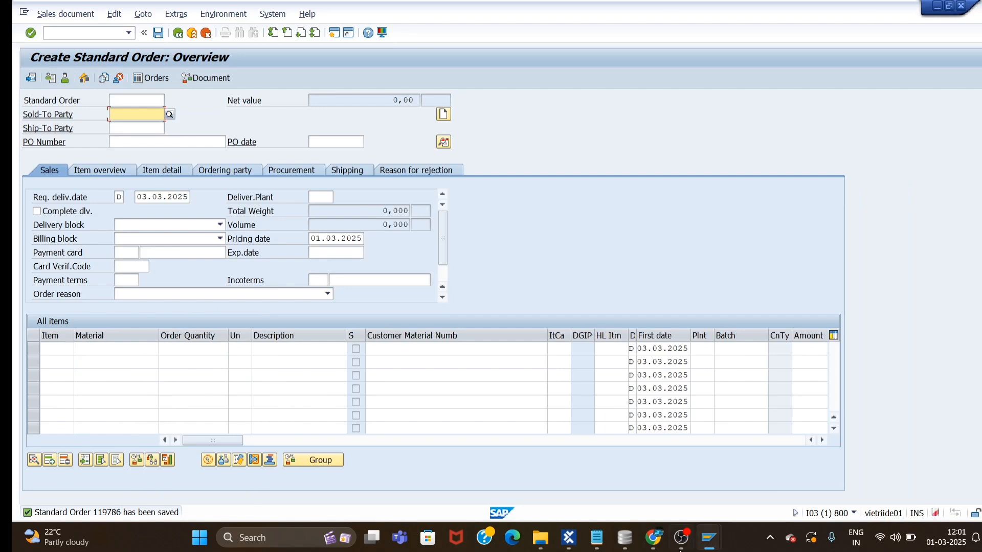
mouse_move(569, 537)
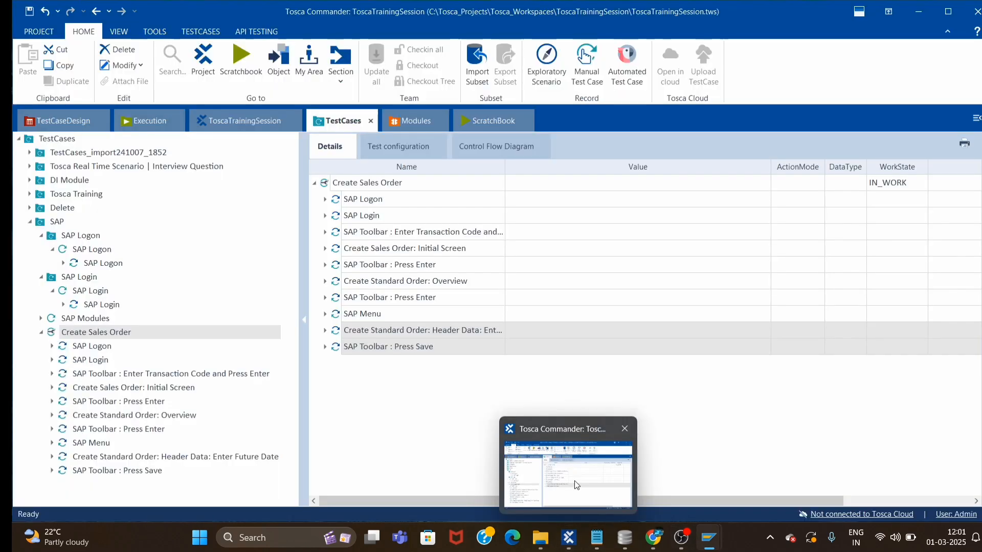
left_click(577, 477)
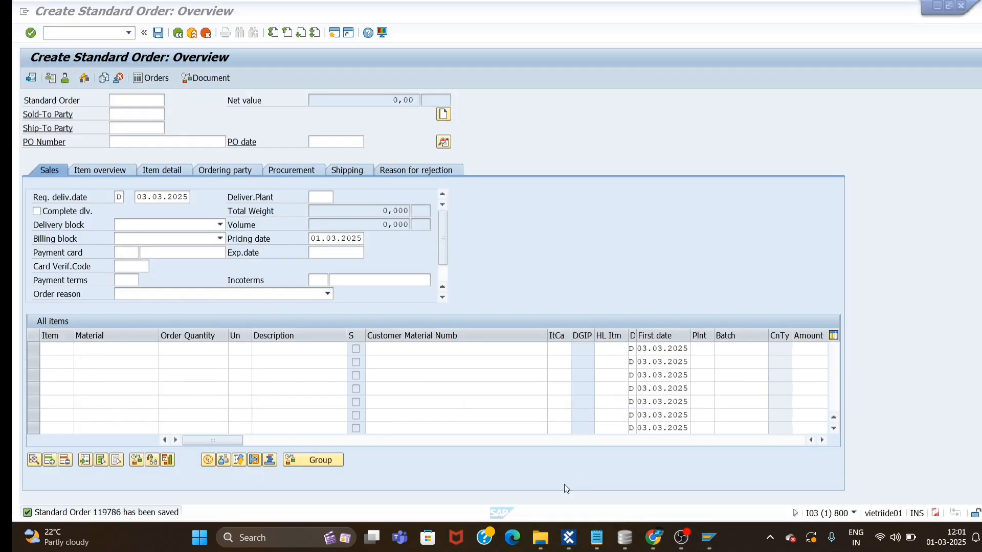
left_click(571, 532)
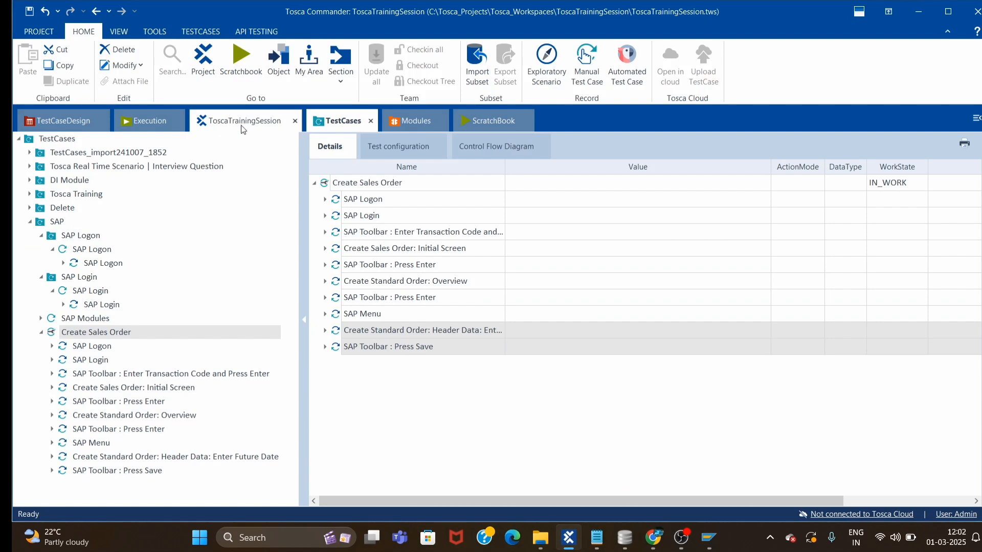
Drag the SAP Statusbar module into the Create Sales Order test case.
left_click(392, 128)
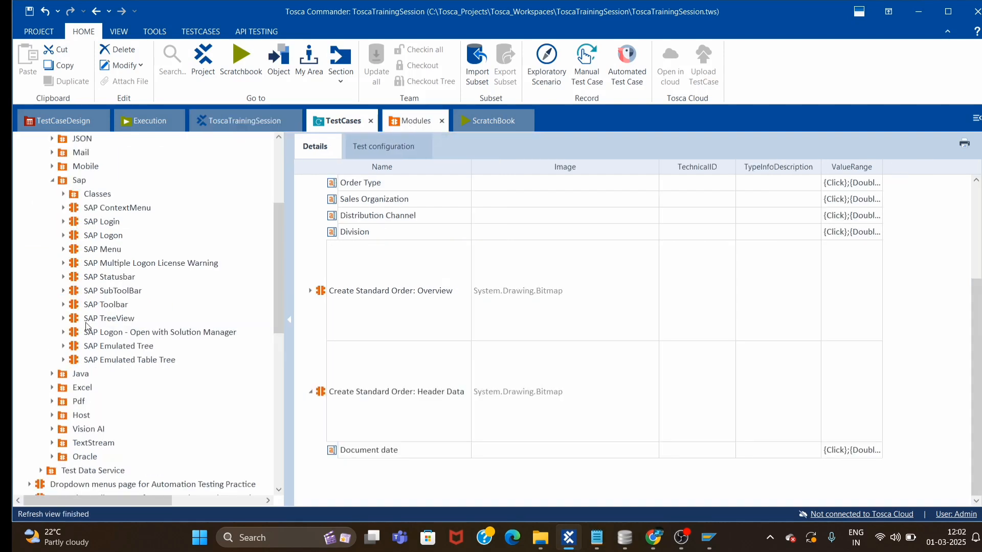
left_click(74, 278)
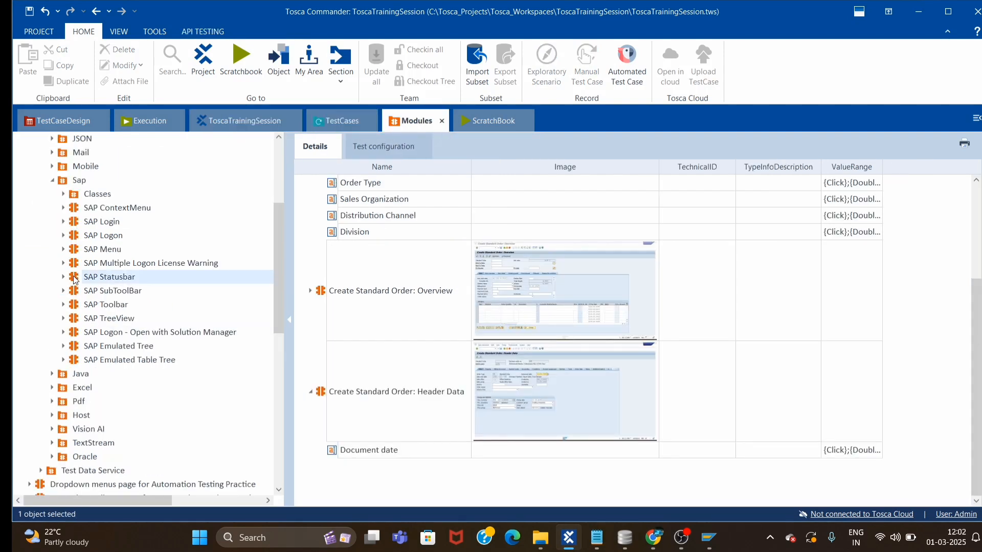
left_click_drag(74, 279, 338, 184)
Set the SAP Statusbar step's MessageType value to Success.
left_click(325, 363)
left_click(604, 396)
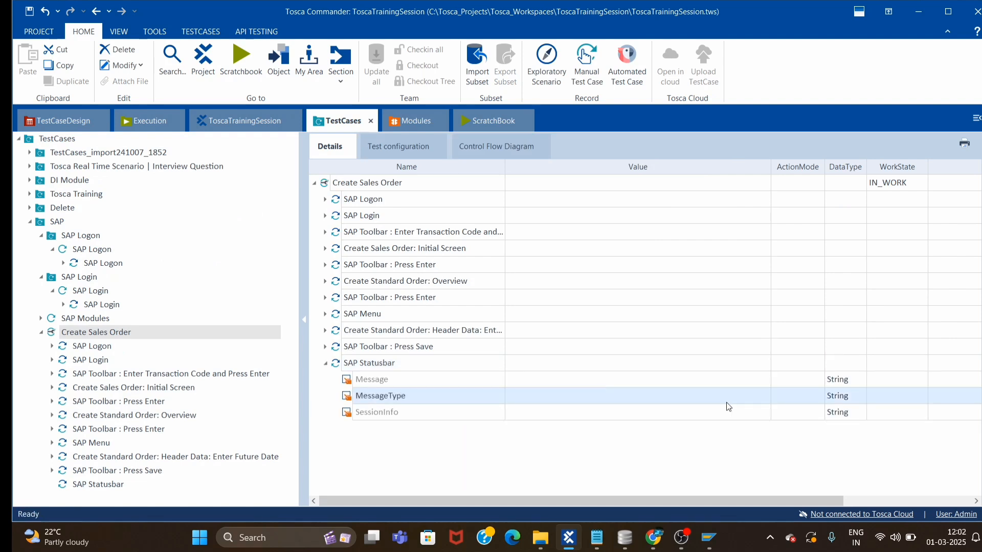
left_click(730, 397)
left_click(750, 397)
left_click(598, 413)
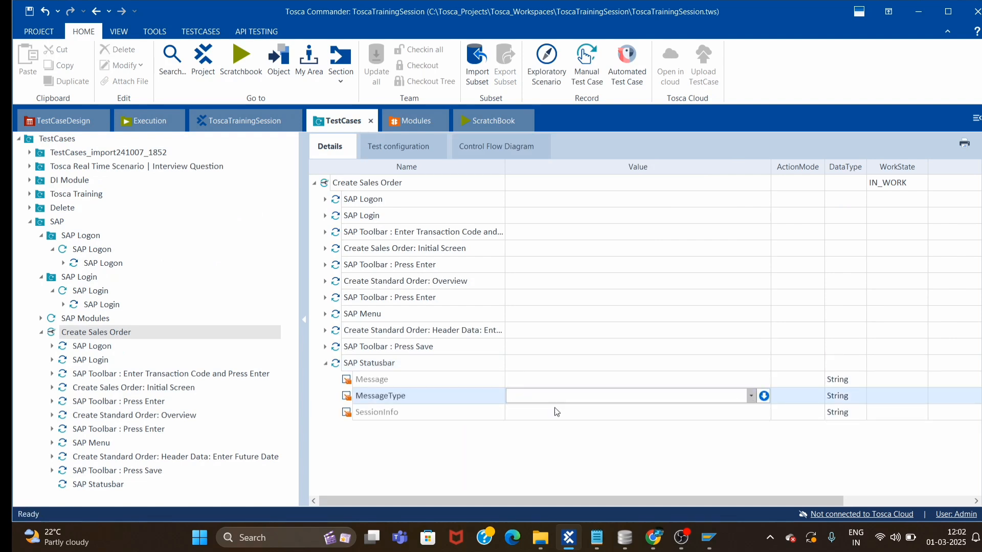
left_click(803, 400)
Set MessageType to Verify and make Message buffer its Innertext as SuccessMsg.
key("v")
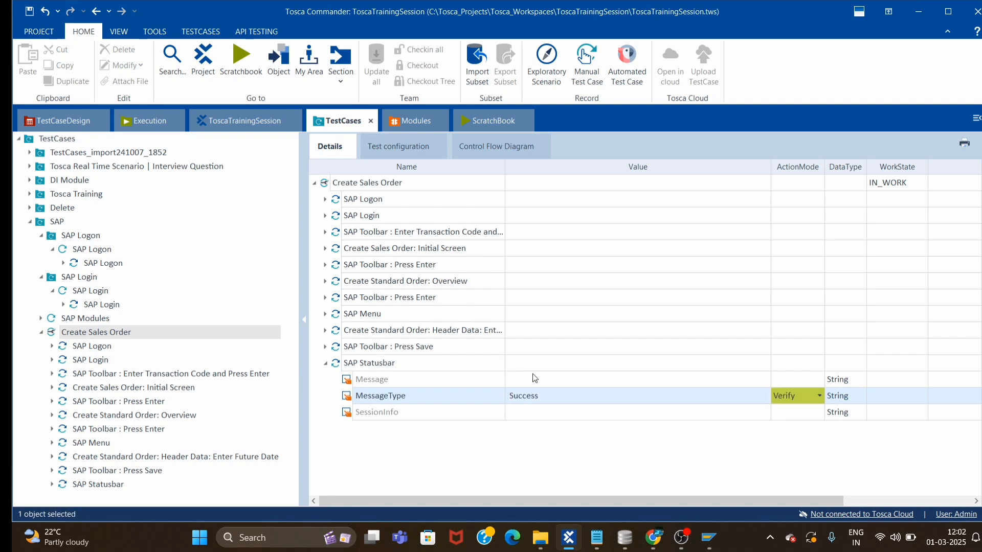
left_click(649, 379)
left_click(751, 379)
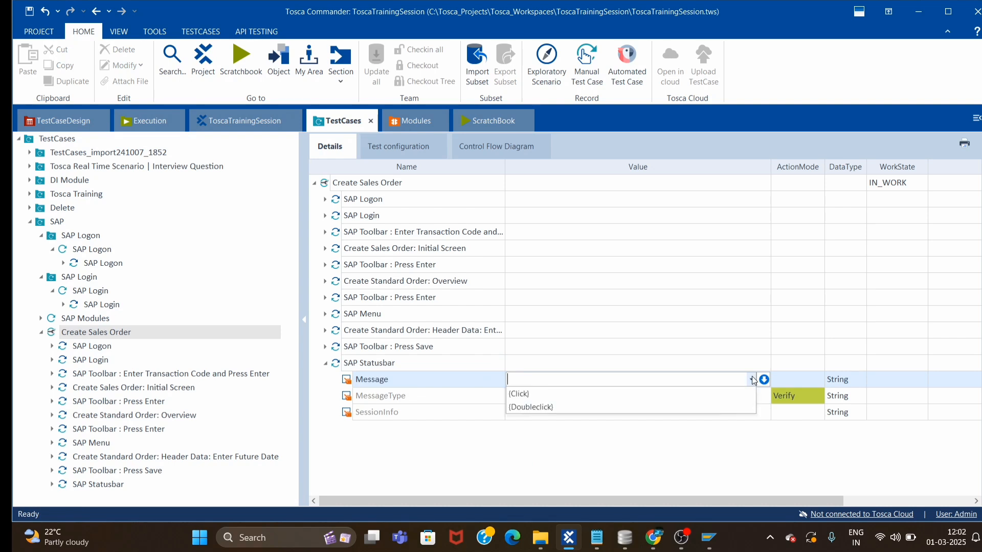
left_click(568, 395)
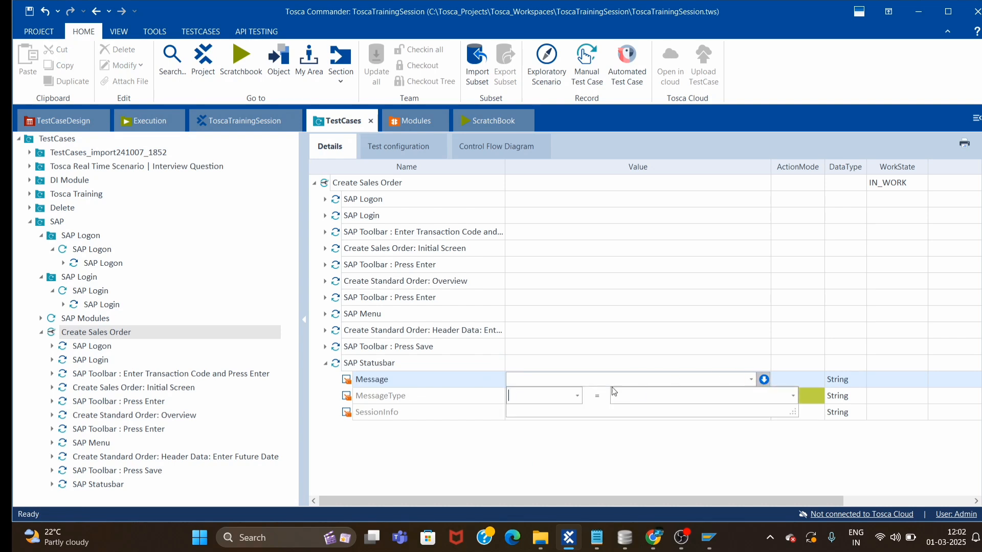
type("Innertext=Success")
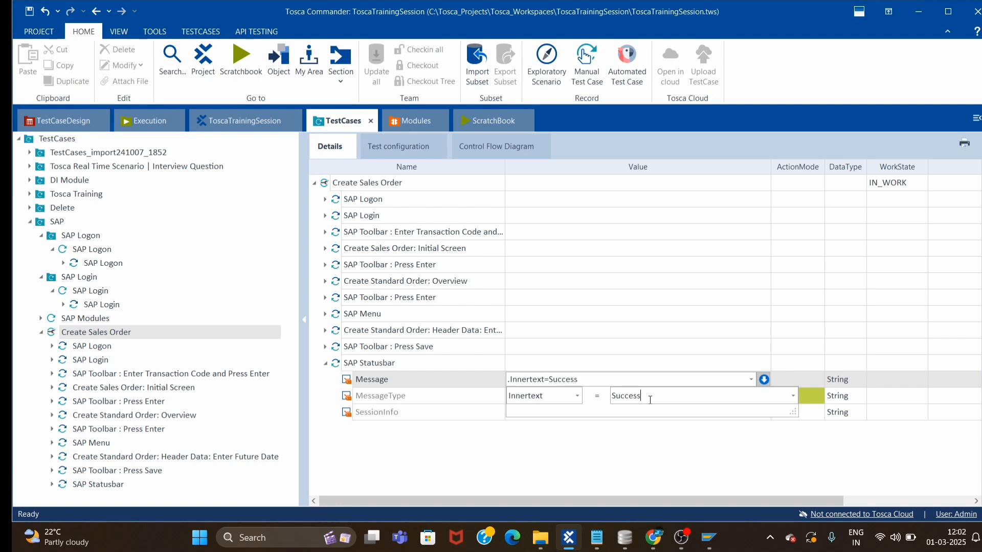
type("Msg")
left_click(795, 379)
left_click(793, 379)
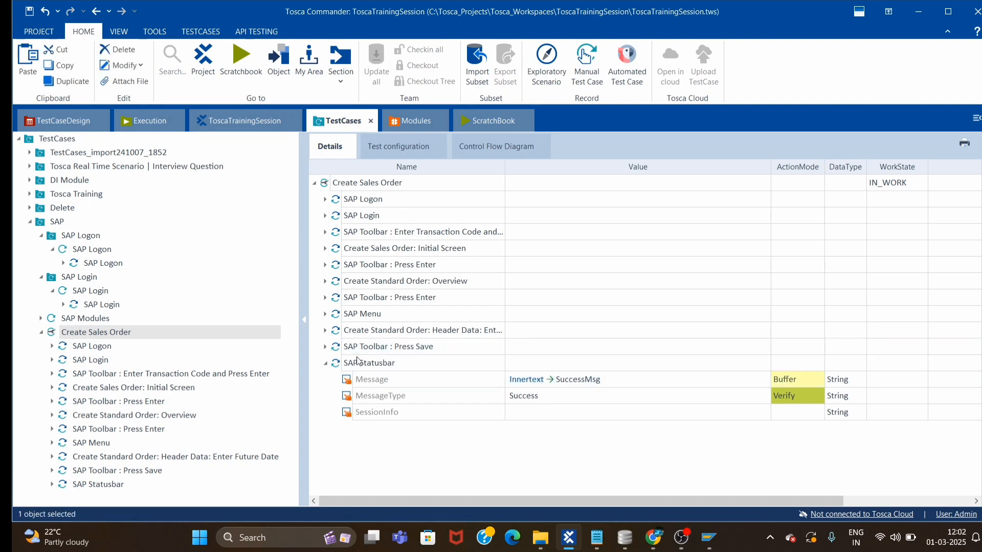
left_click(372, 363)
right_click(372, 363)
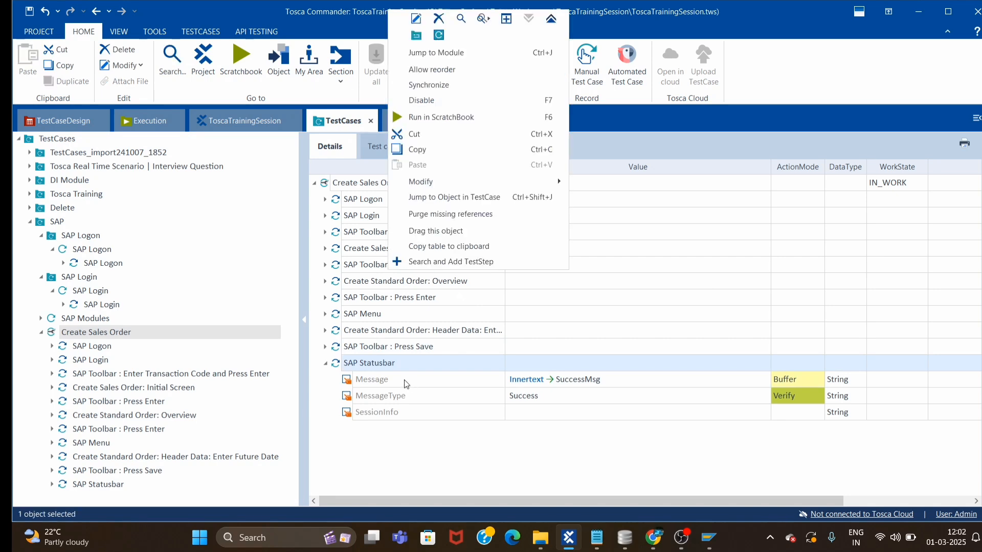
Run the SAP Statusbar step in ScratchBook and open its results in Tosca.
left_click(422, 121)
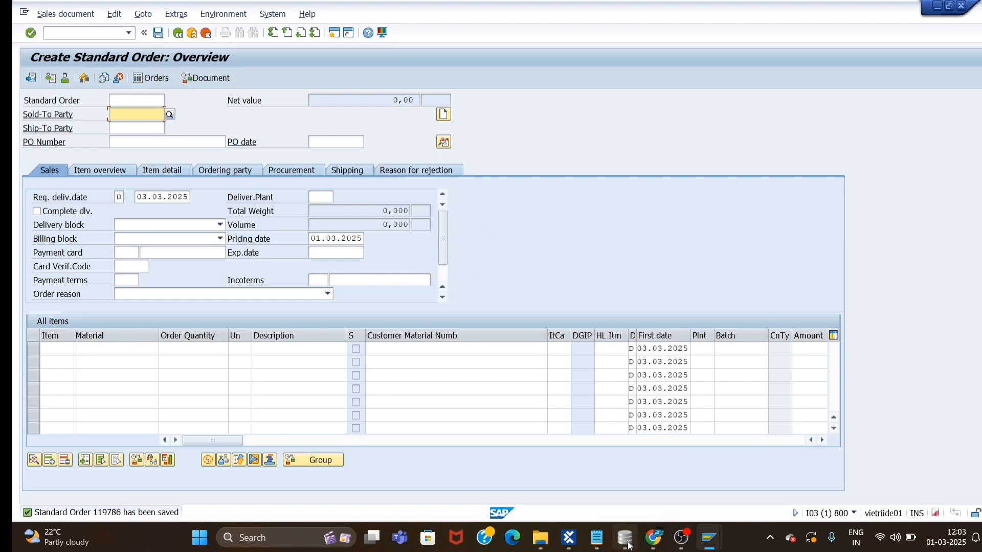
left_click(570, 537)
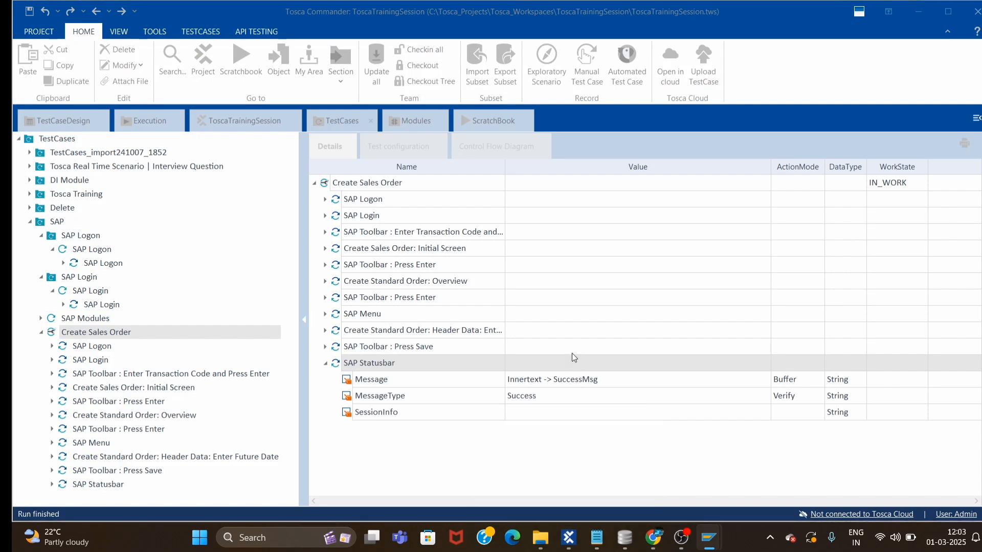
left_click(493, 120)
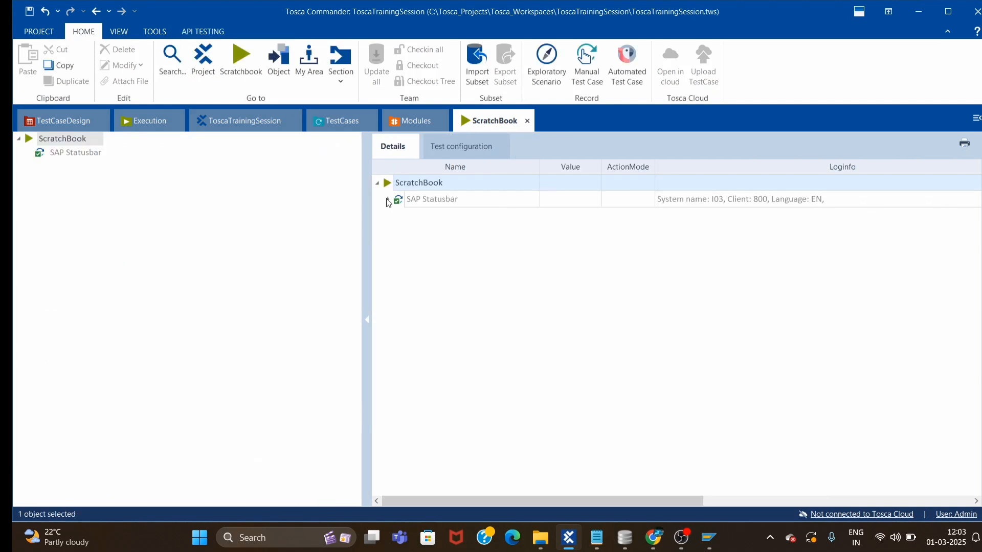
Read the Message log to confirm the order 119786 saved text was buffered, then close ScratchBook.
left_click(387, 199)
left_click(733, 214)
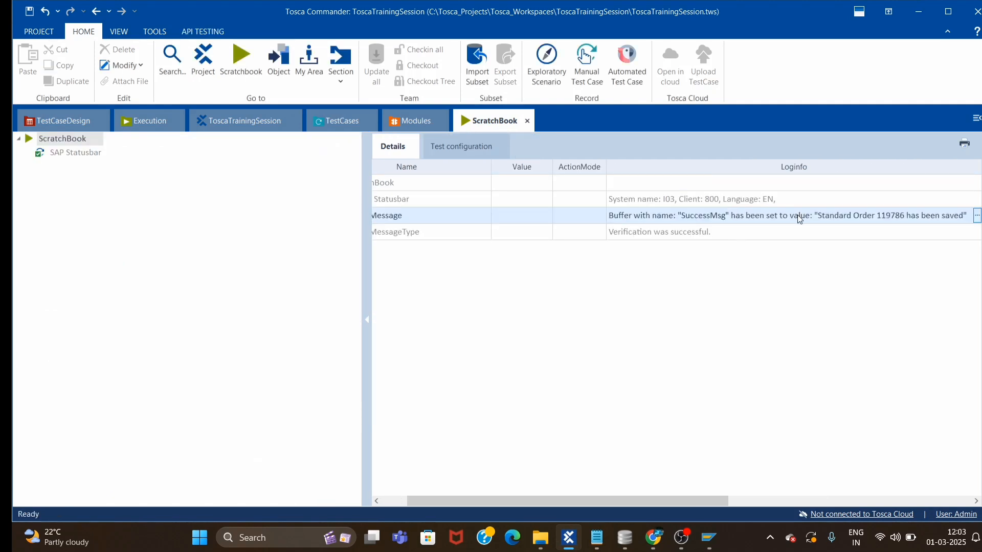
left_click(864, 217)
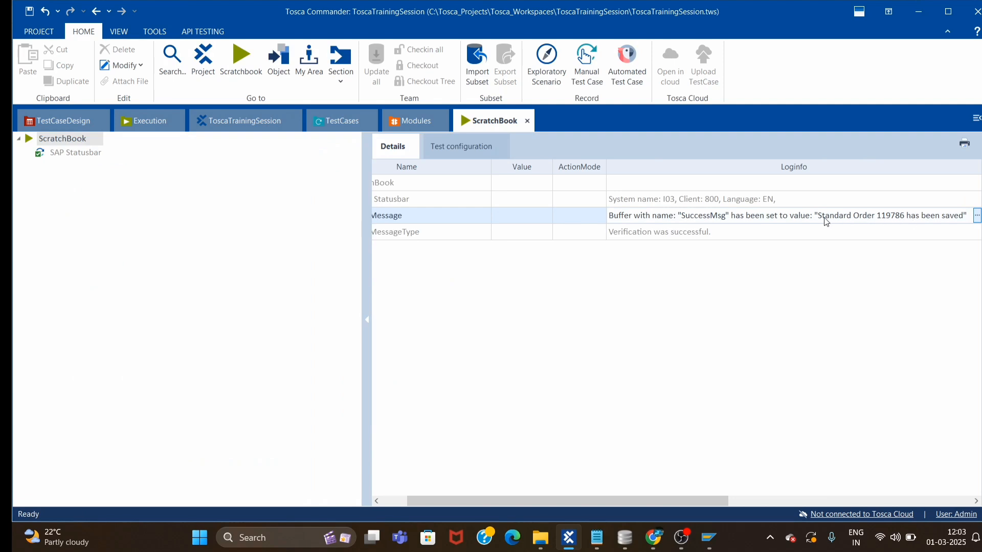
left_click(976, 216)
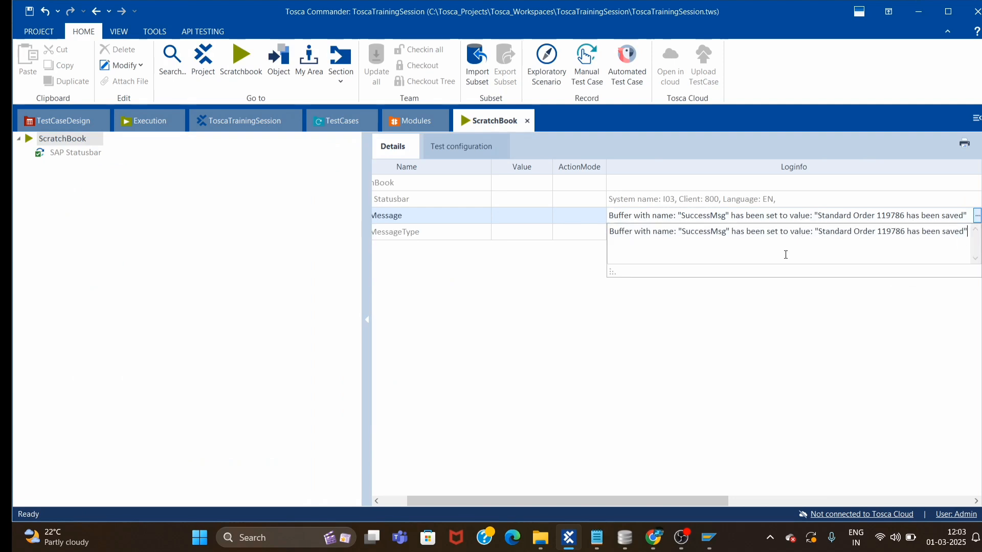
left_click_drag(820, 232, 963, 233)
key("ctrl+c")
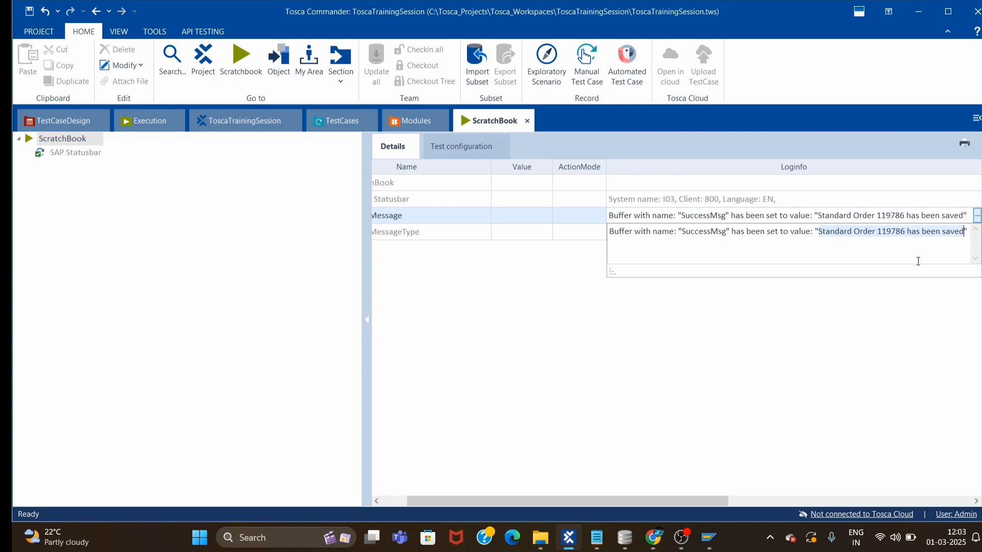
left_click(566, 329)
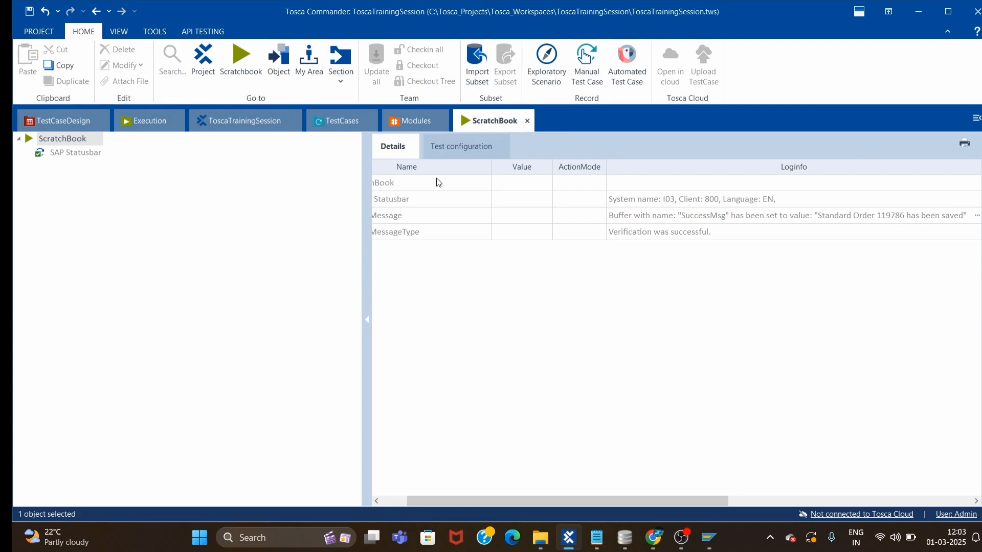
left_click(527, 121)
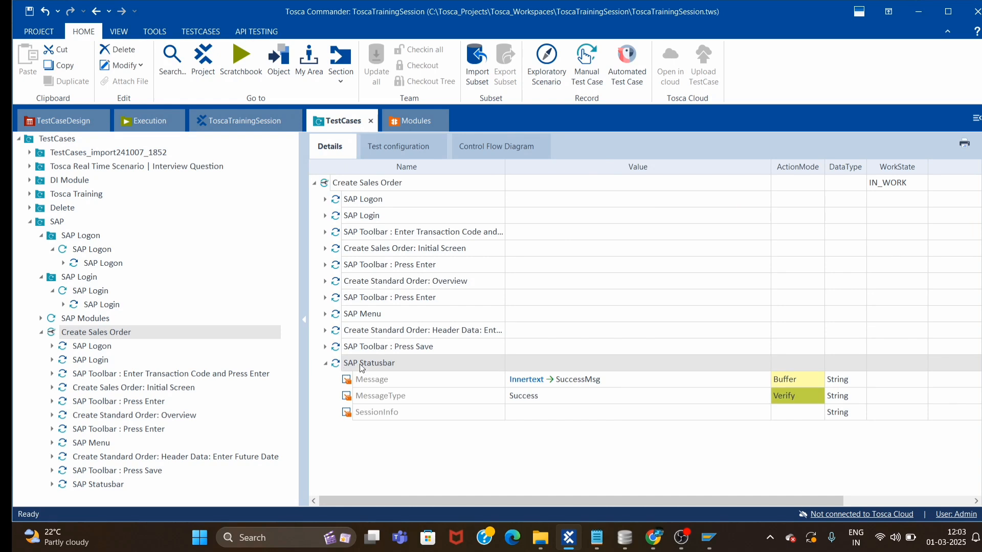
Change the Message value to 'Standard Order {XB[oderNo]} has been saved'.
mouse_move(338, 366)
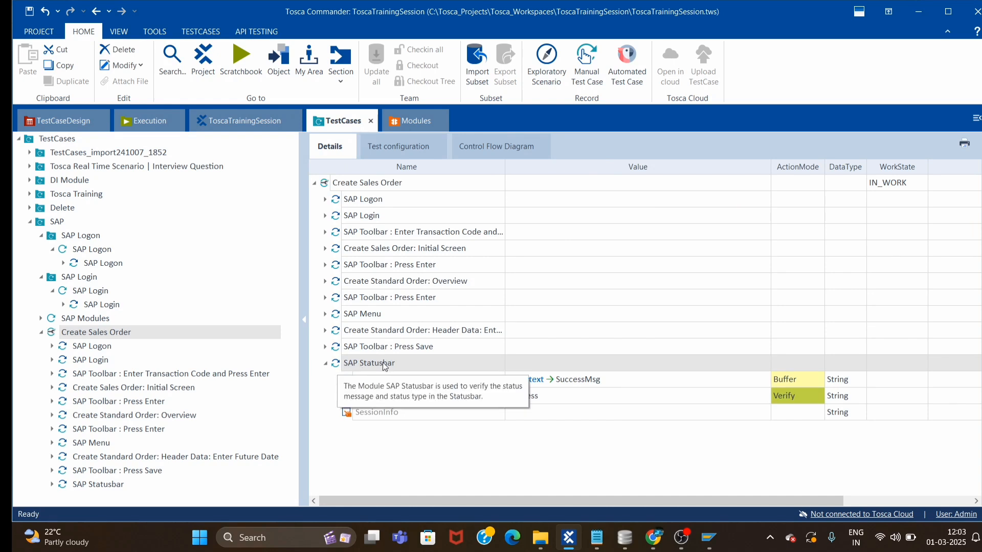
left_click(666, 382)
left_click(666, 383)
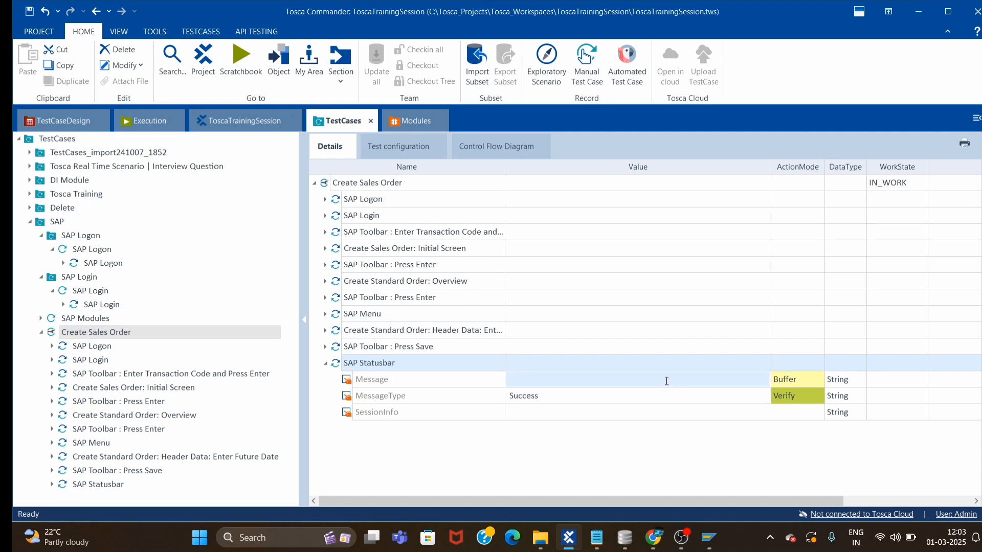
left_click(764, 380)
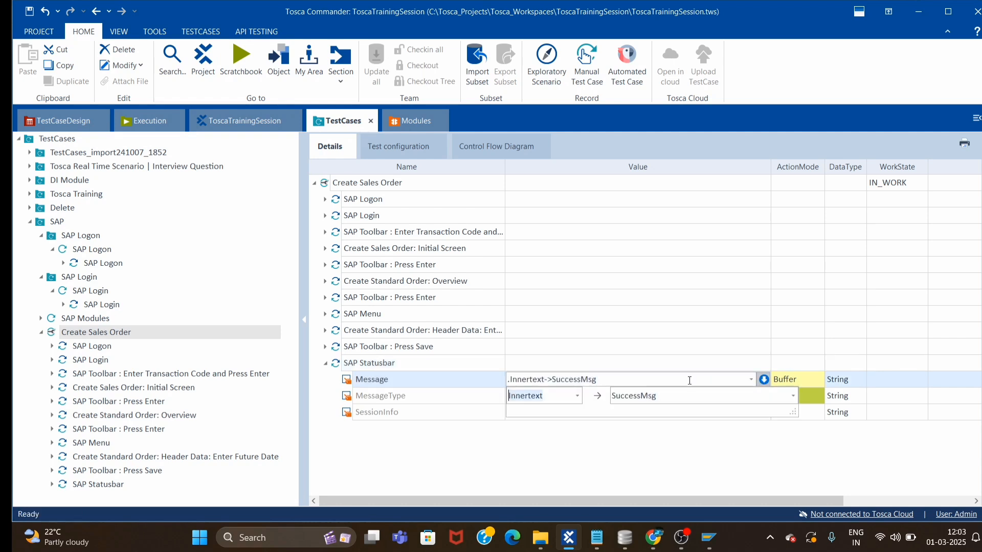
key("Tab")
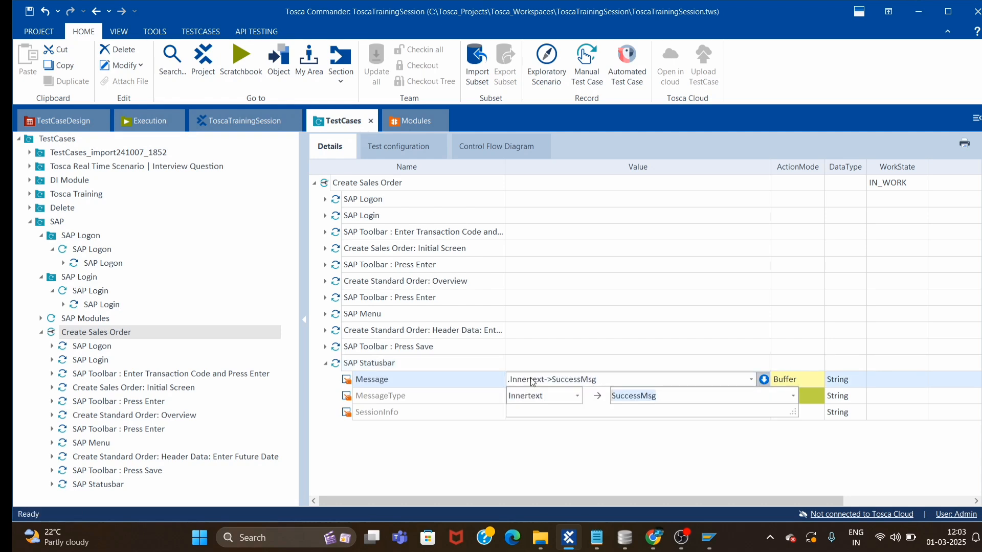
key("ctrl+v")
double_click(679, 396)
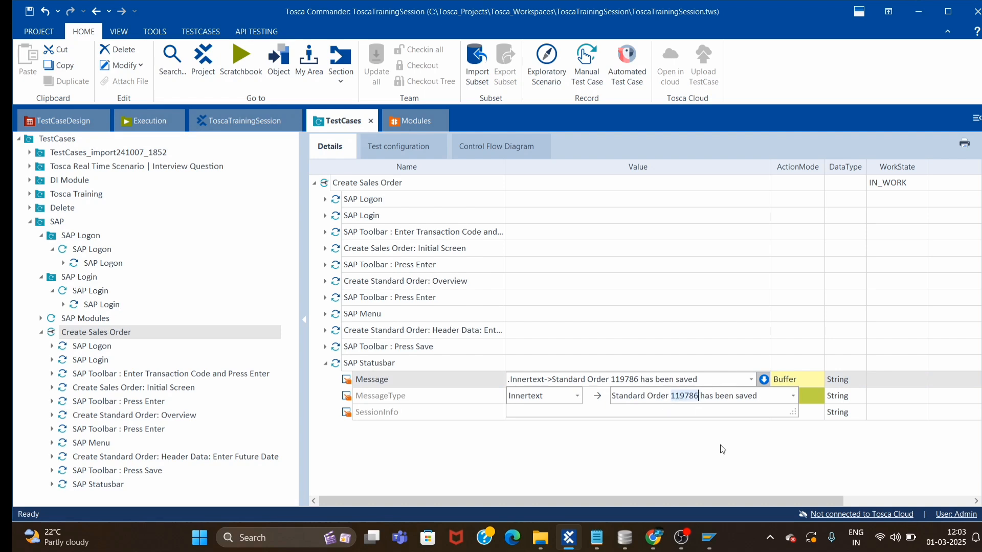
key("BackSpace")
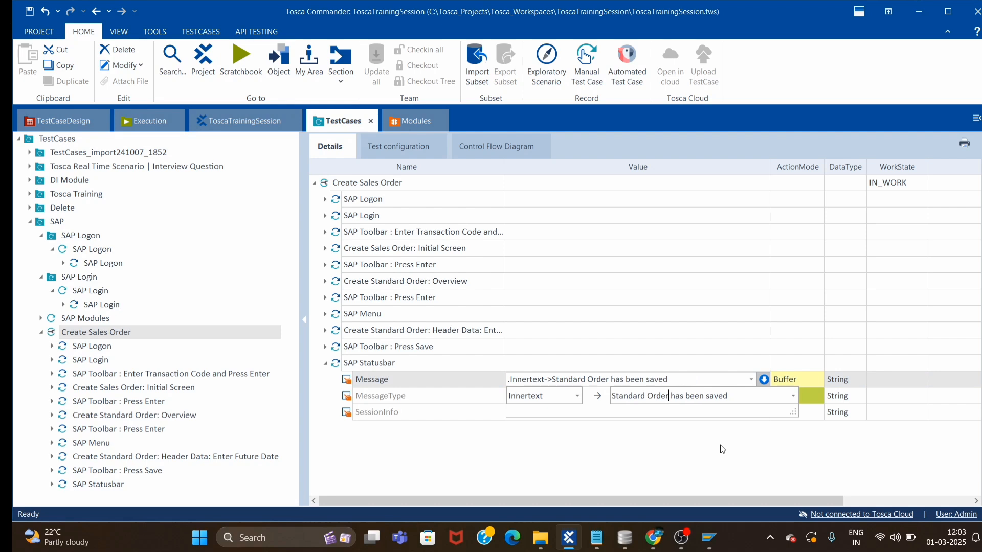
type("{XB[od")
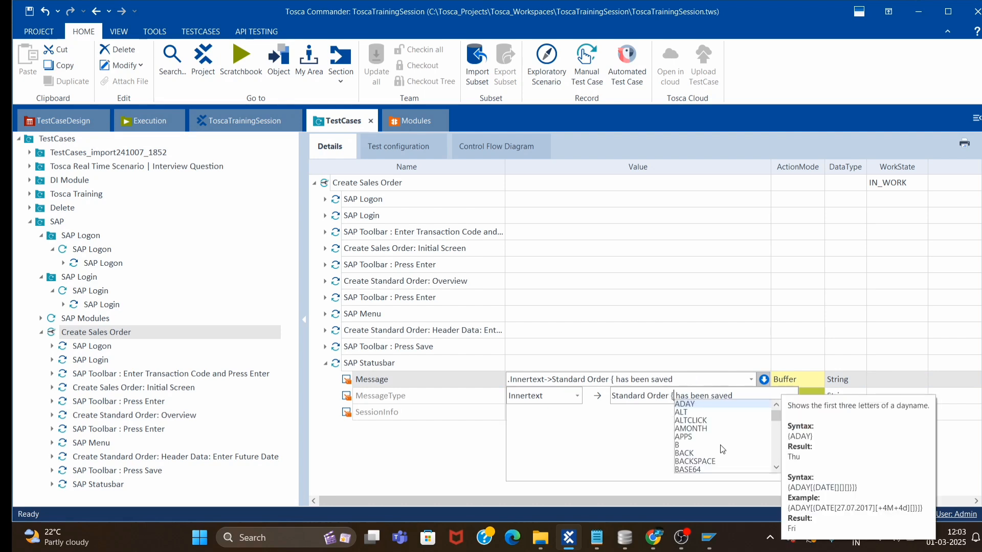
type("erNo")
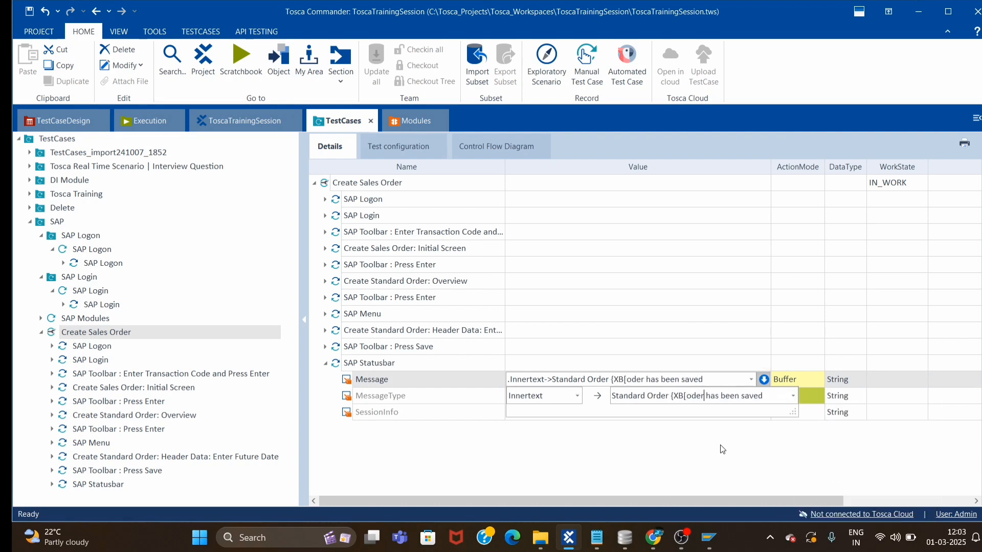
type("]}")
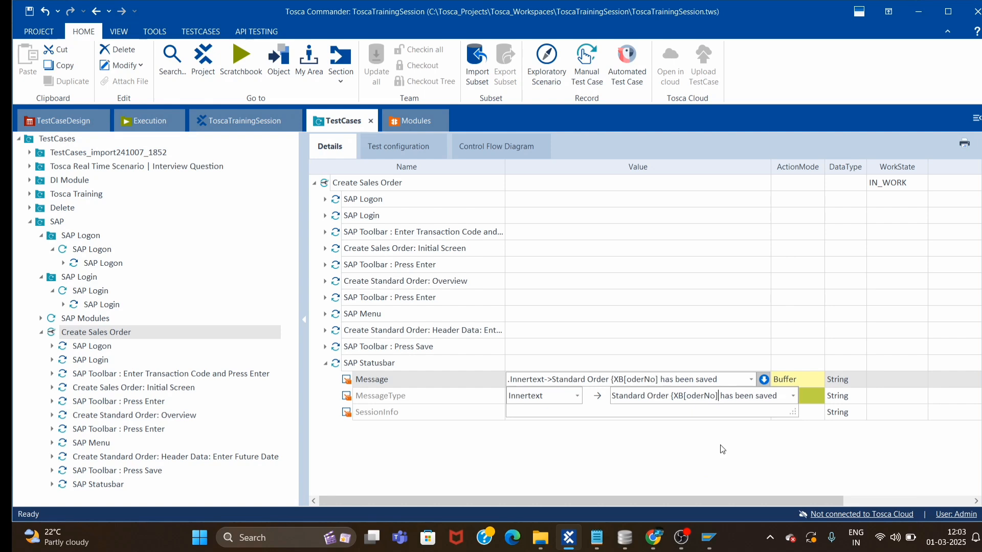
left_click(695, 447)
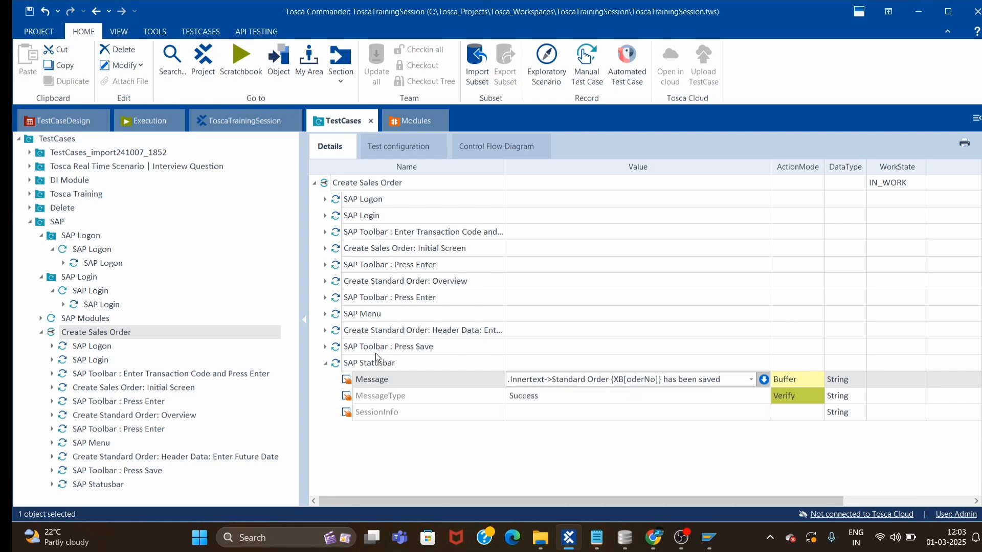
Switch the Message ActionMode from Buffer to Verify.
left_click(809, 382)
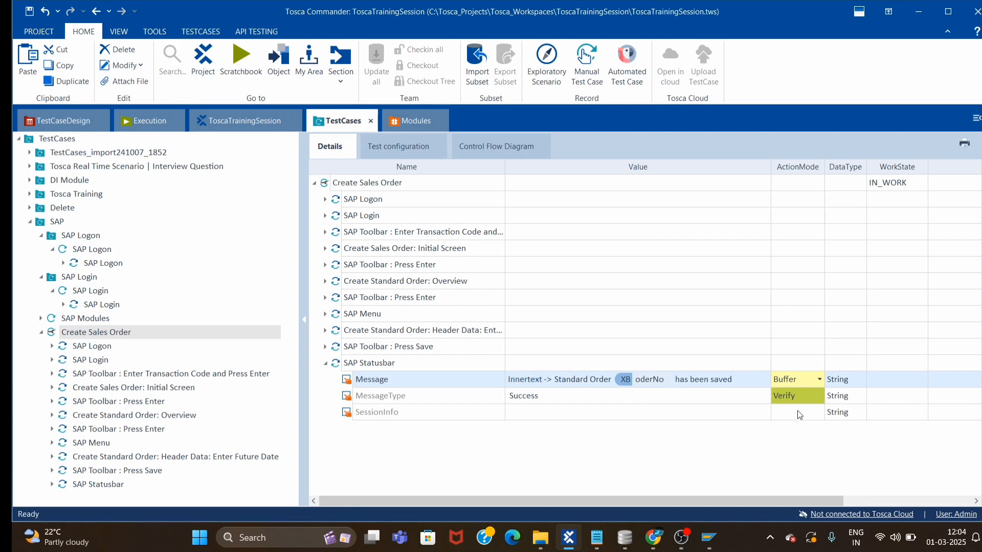
key("v")
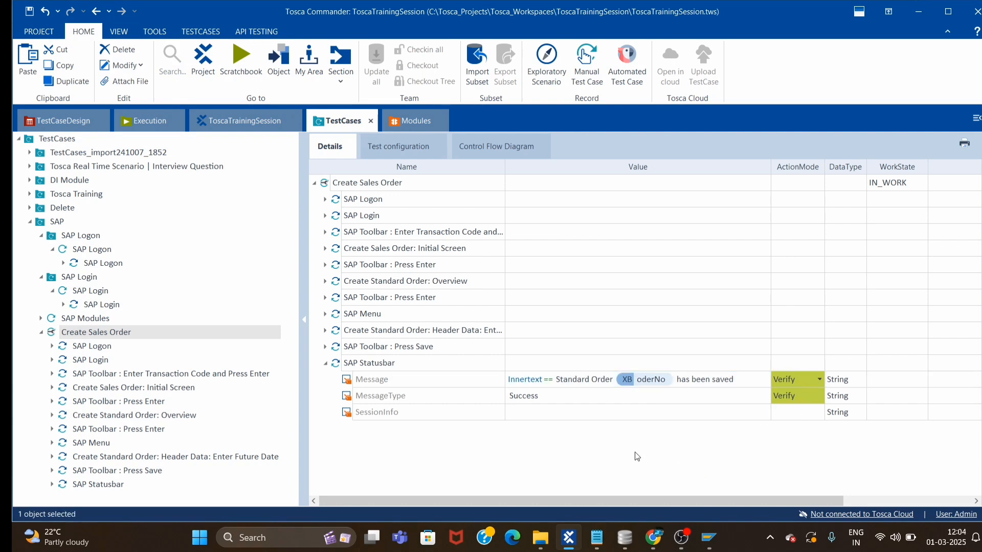
right_click(396, 361)
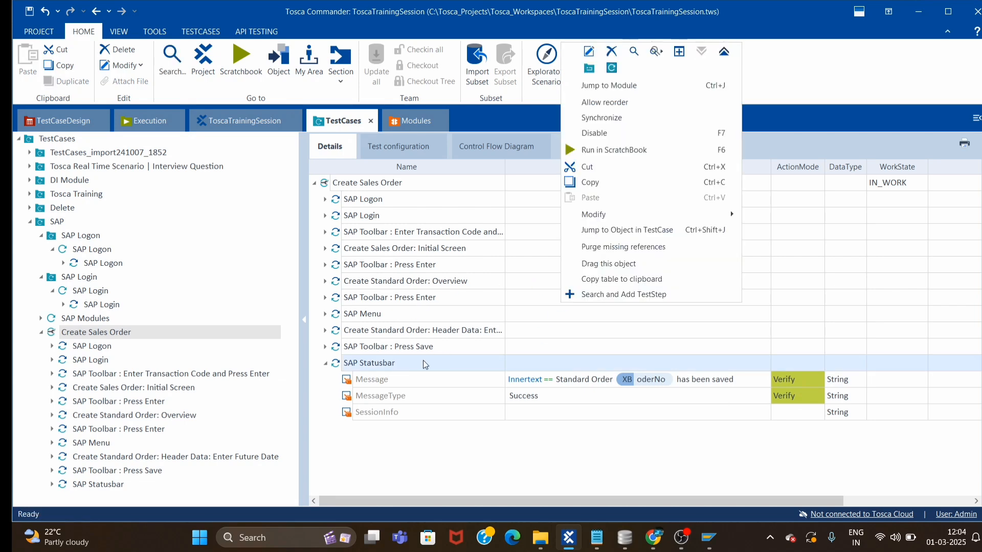
Run the SAP Statusbar step alone in ScratchBook, then close the passed results.
left_click(609, 150)
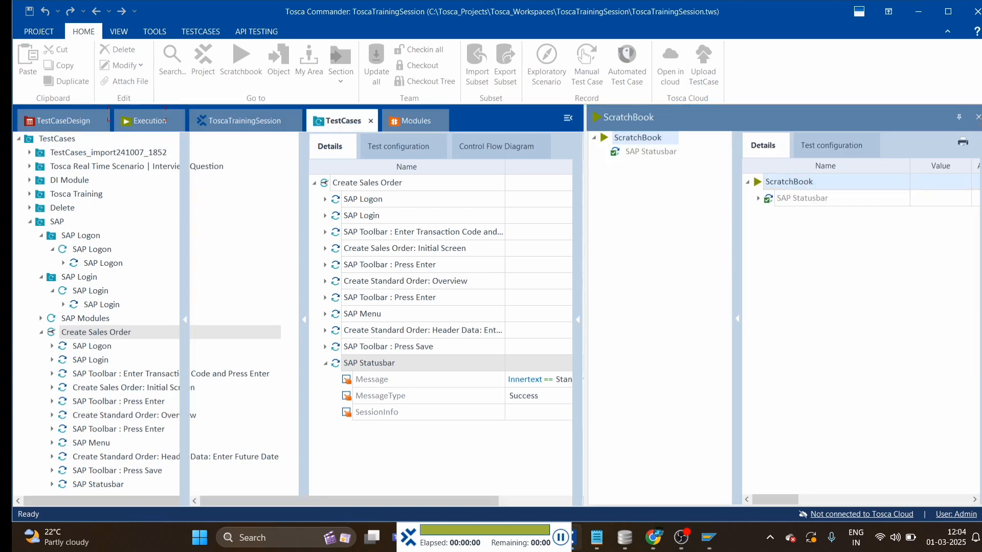
left_click(977, 118)
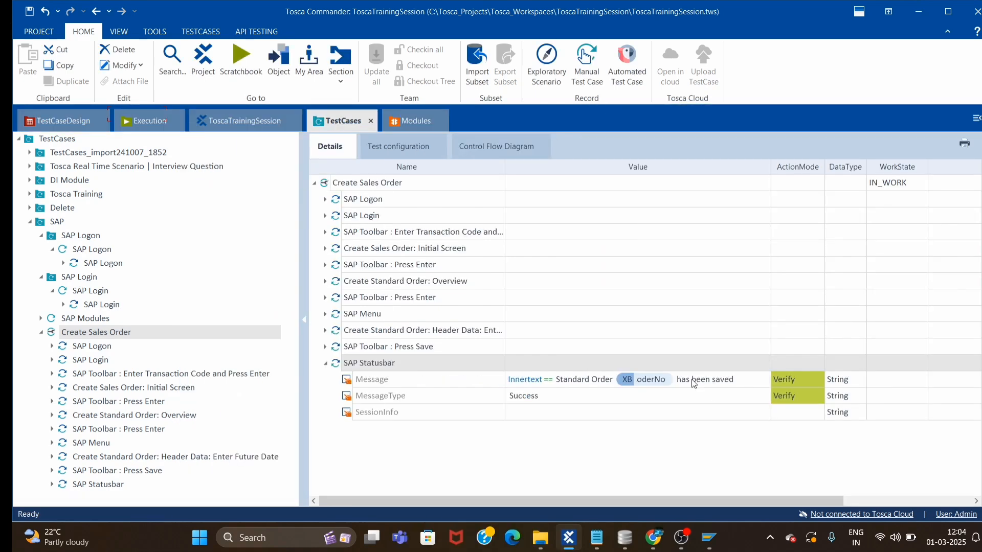
left_click(154, 31)
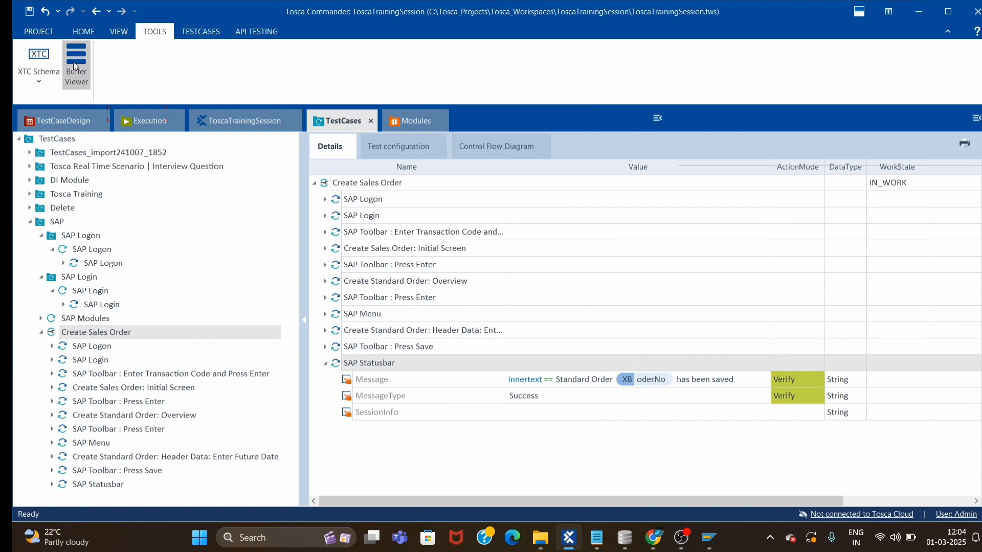
left_click(76, 61)
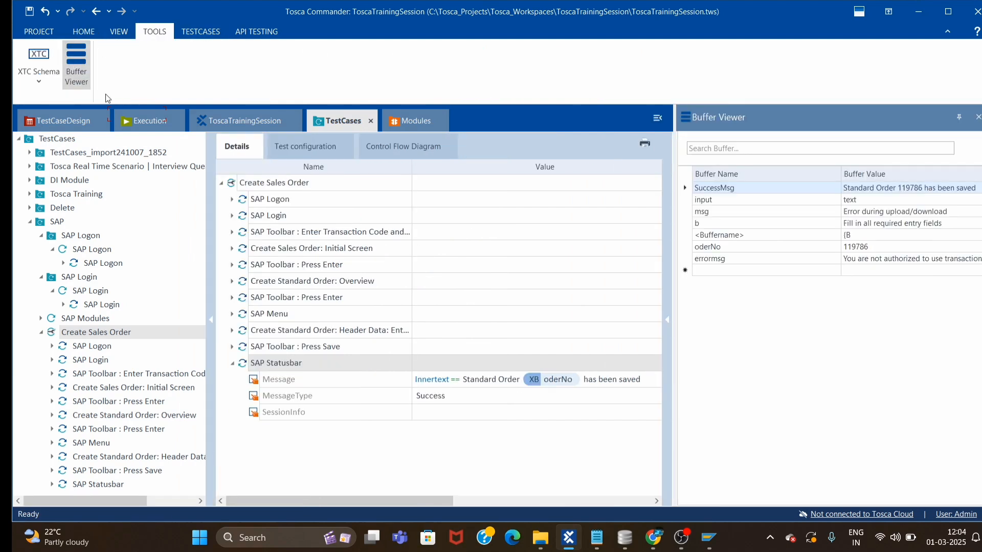
left_click(712, 248)
left_click_drag(732, 246, 688, 241)
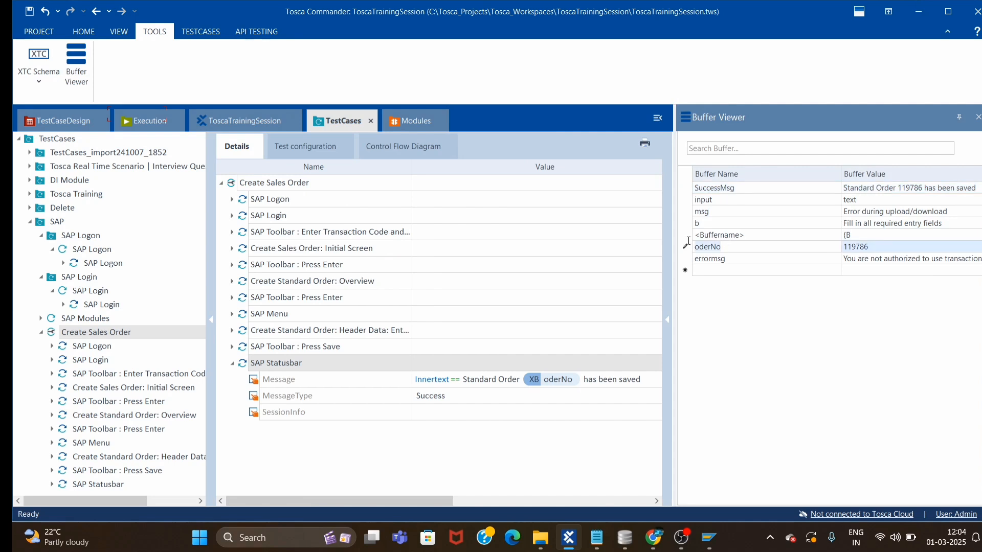
left_click(877, 247)
left_click_drag(880, 247, 850, 242)
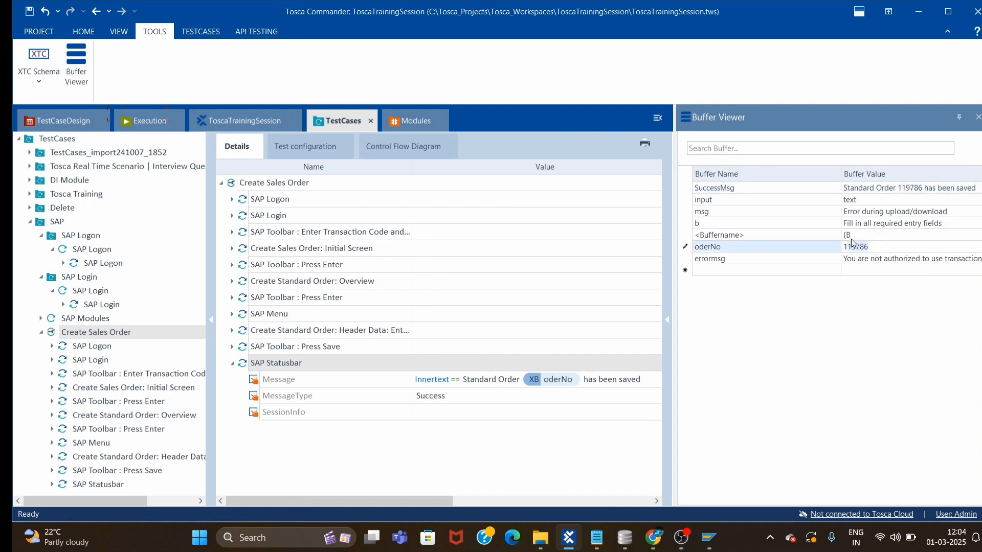
left_click(855, 236)
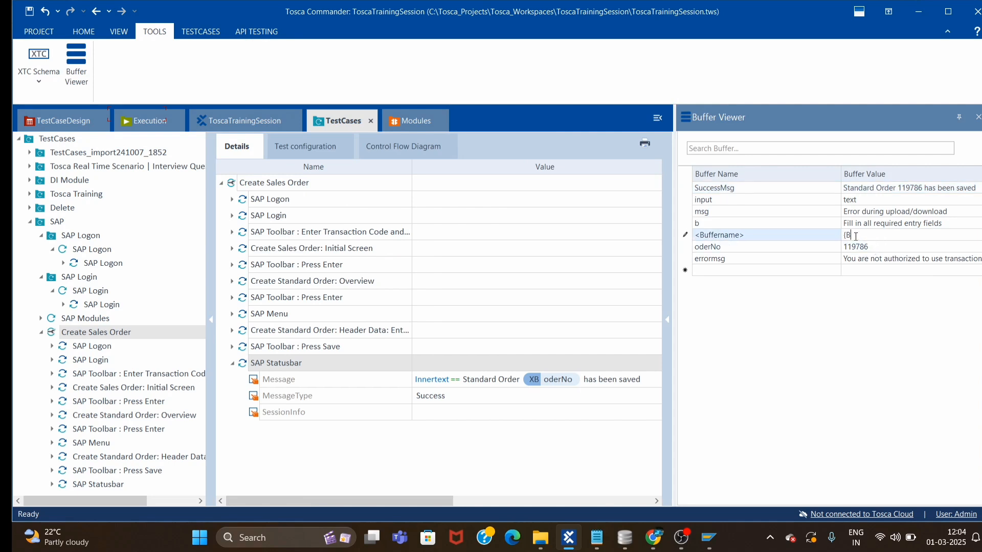
left_click(977, 117)
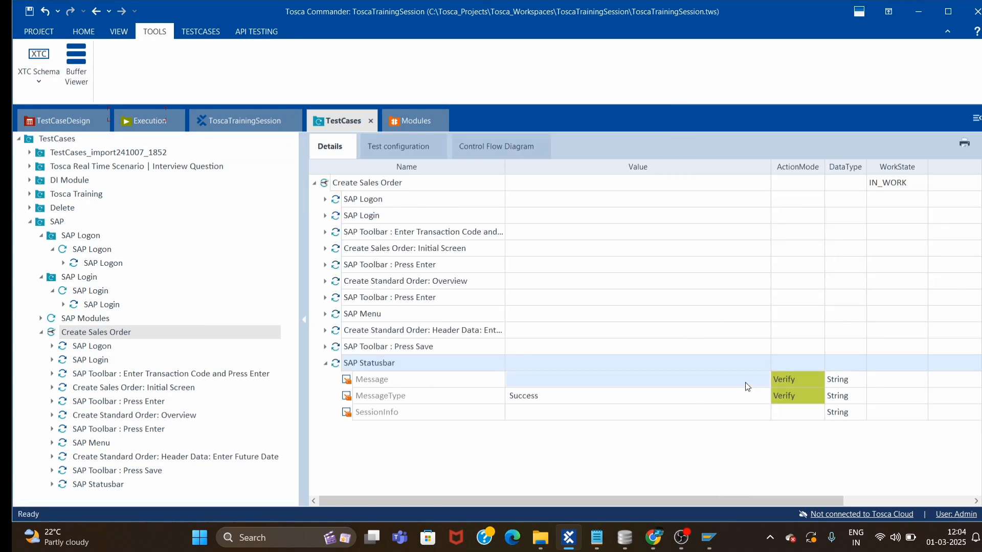
Correct the Message value's buffer reference from oderNo to orderNo.
left_click(640, 380)
left_click(635, 378)
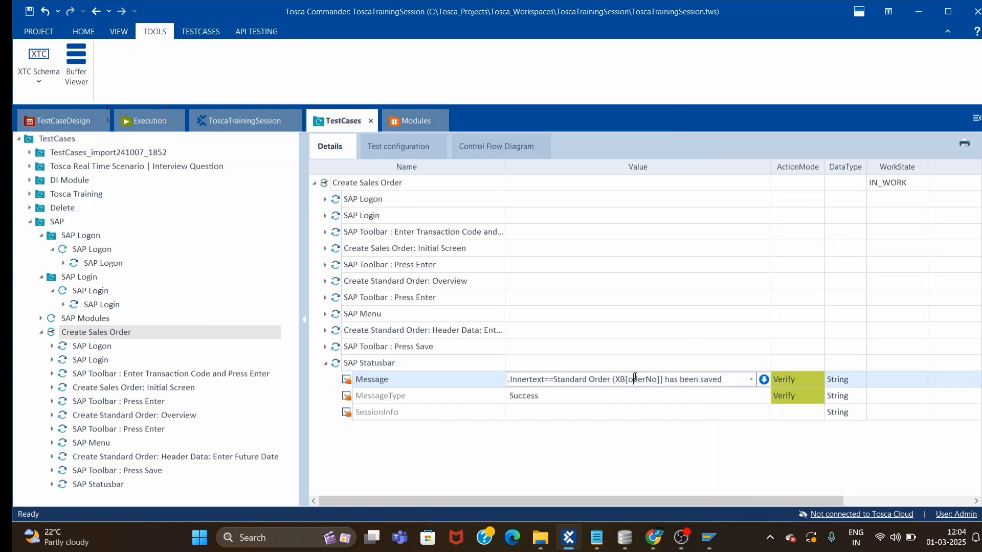
type("r")
key("Return")
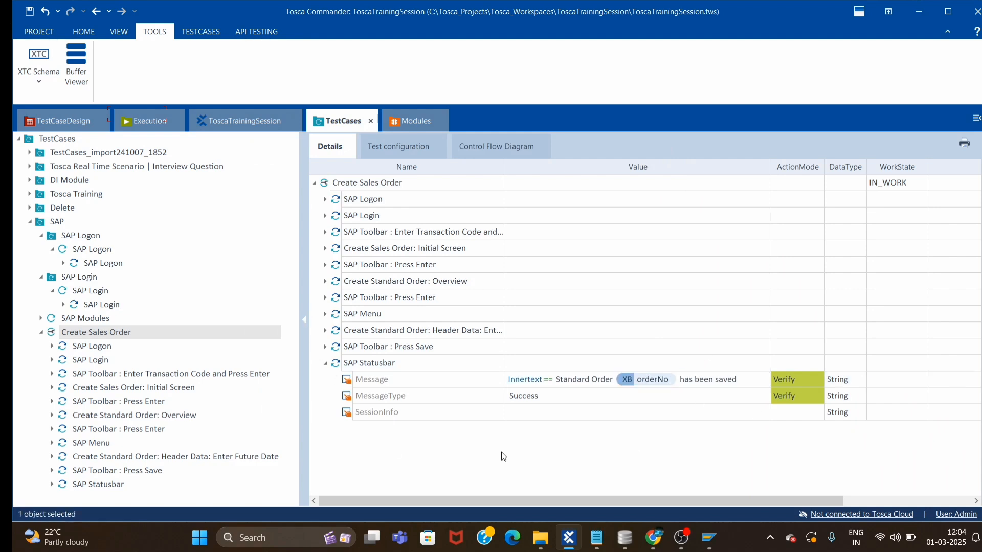
Collapse the SAP Statusbar step and bring the SAP Create Standard Order window forward.
left_click(325, 363)
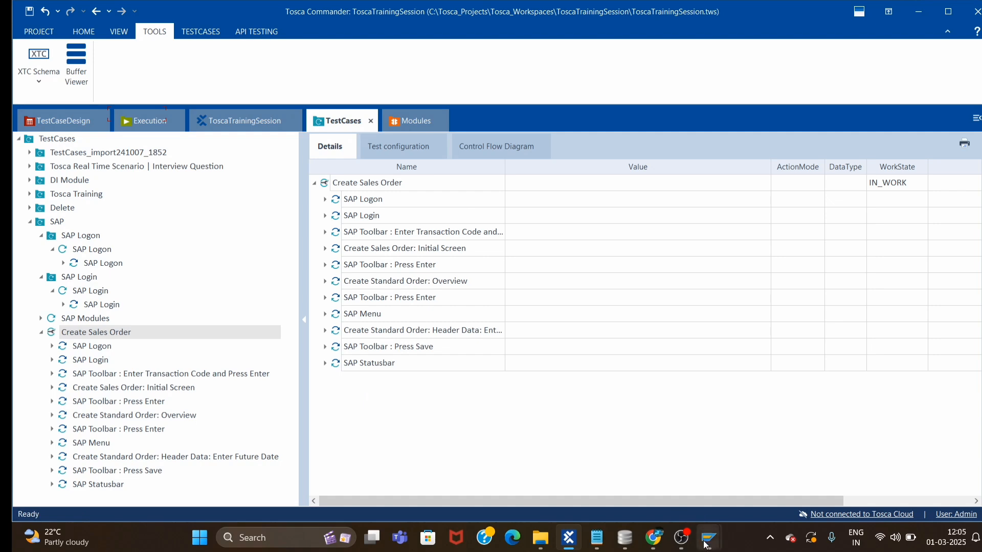
mouse_move(709, 537)
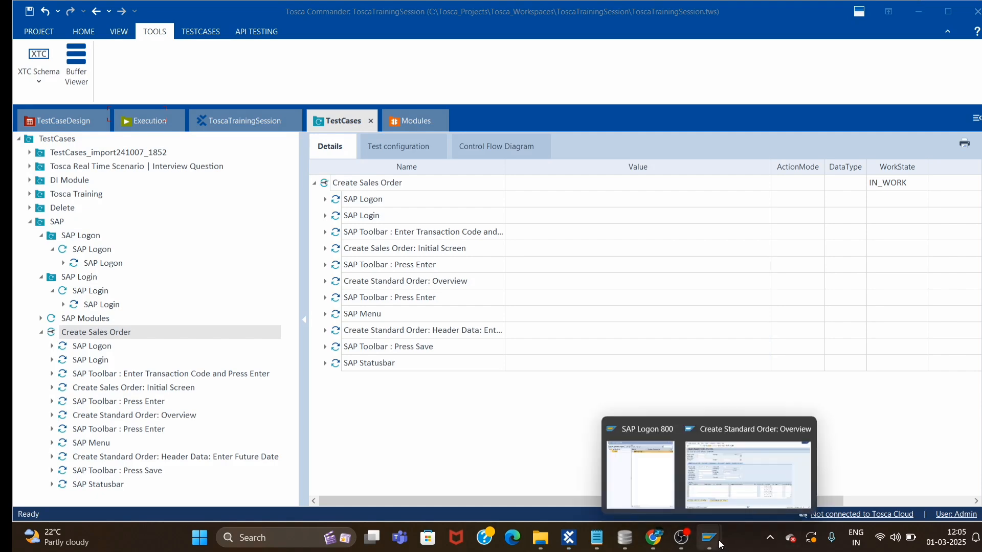
mouse_move(735, 490)
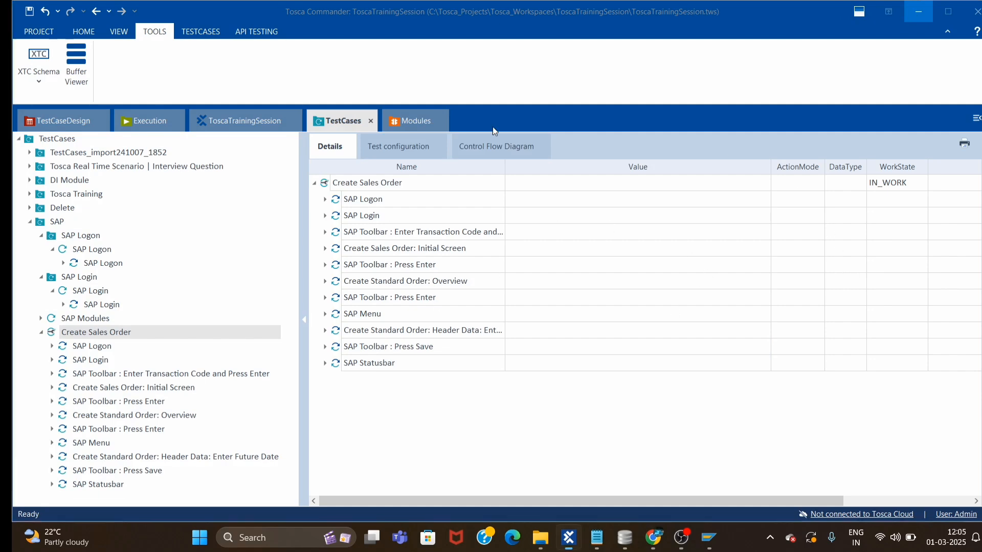
key("alt+Tab")
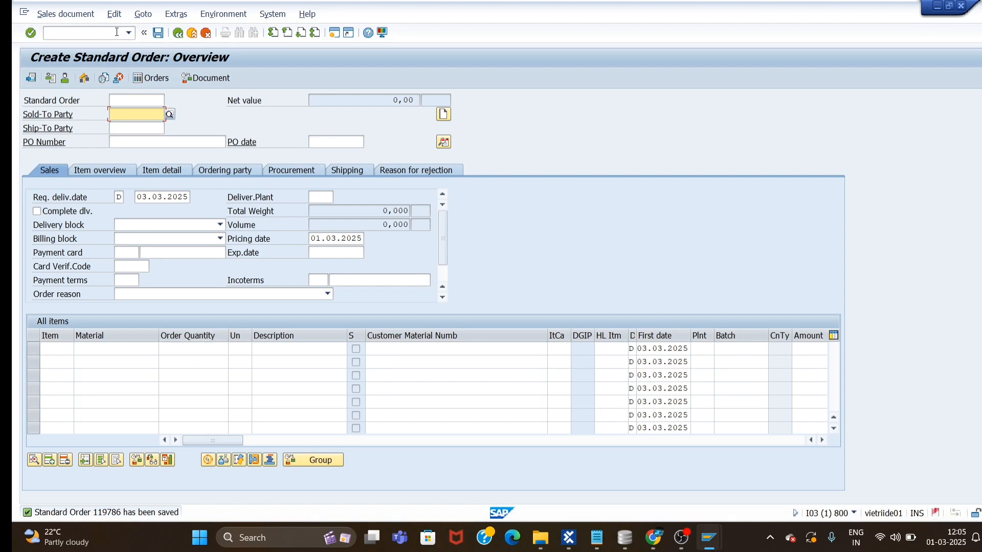
Back out to SAP Easy Access, log off, close SAP Logon 800, and return to Tosca Commander.
left_click(178, 34)
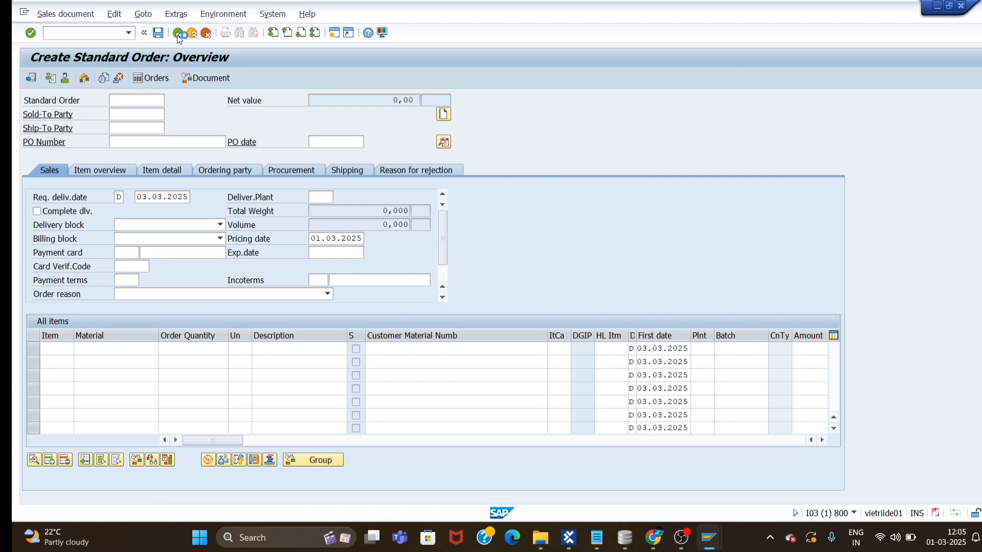
left_click(178, 33)
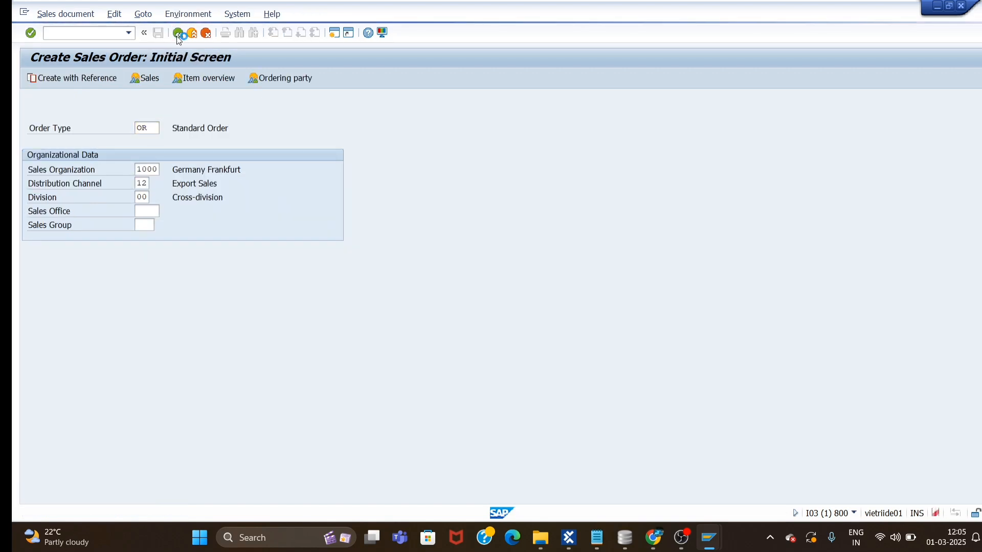
left_click(961, 6)
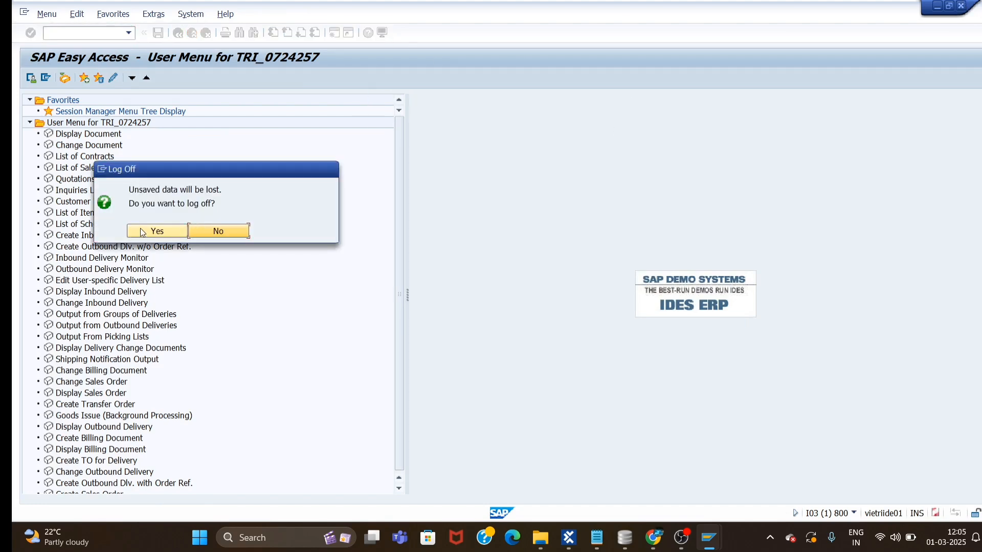
left_click(138, 230)
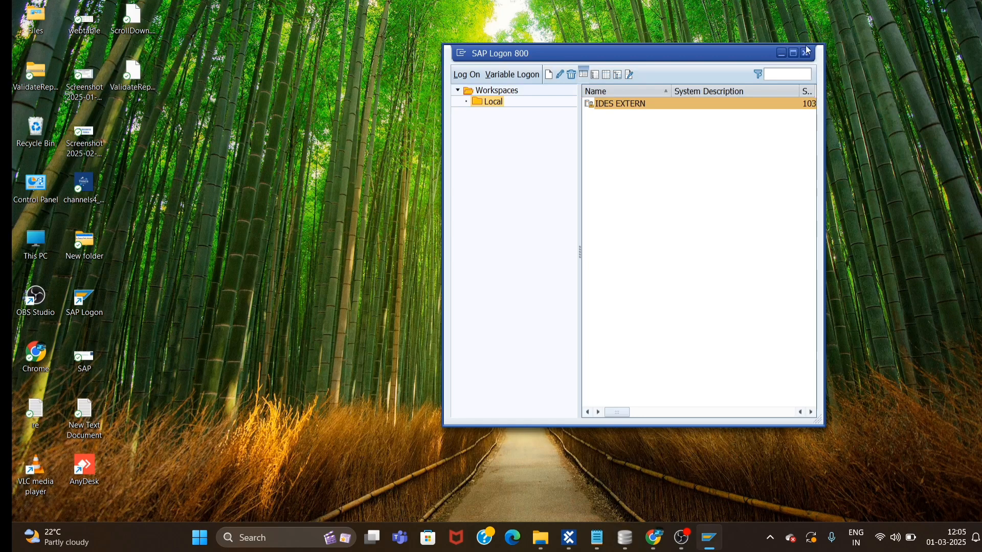
left_click(808, 50)
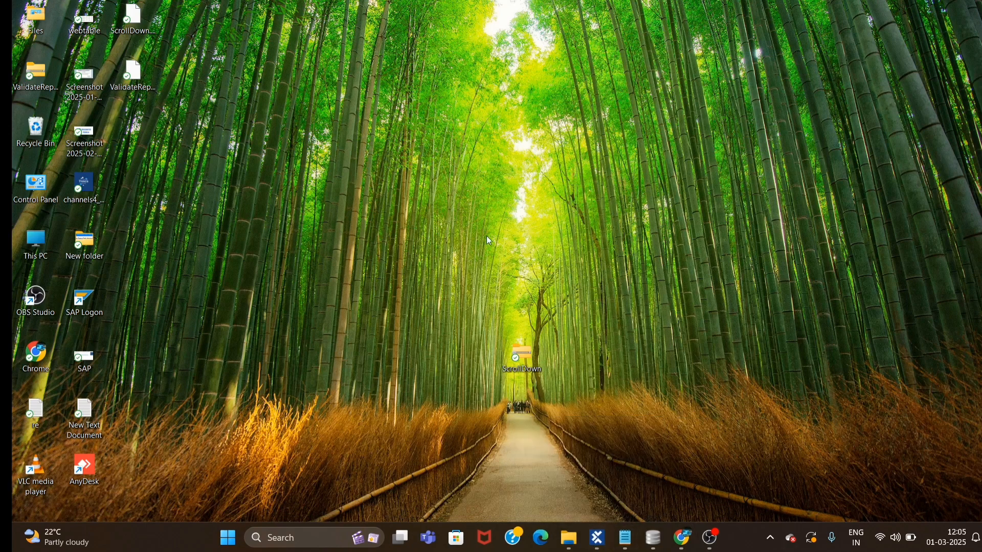
left_click(596, 538)
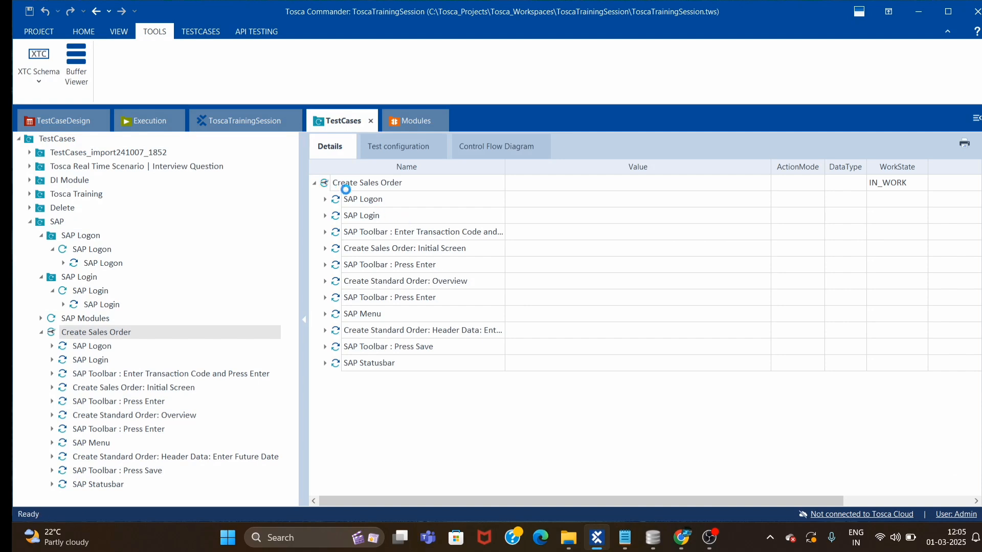
Run the Create Sales Order test case in the ScratchBook.
right_click(343, 187)
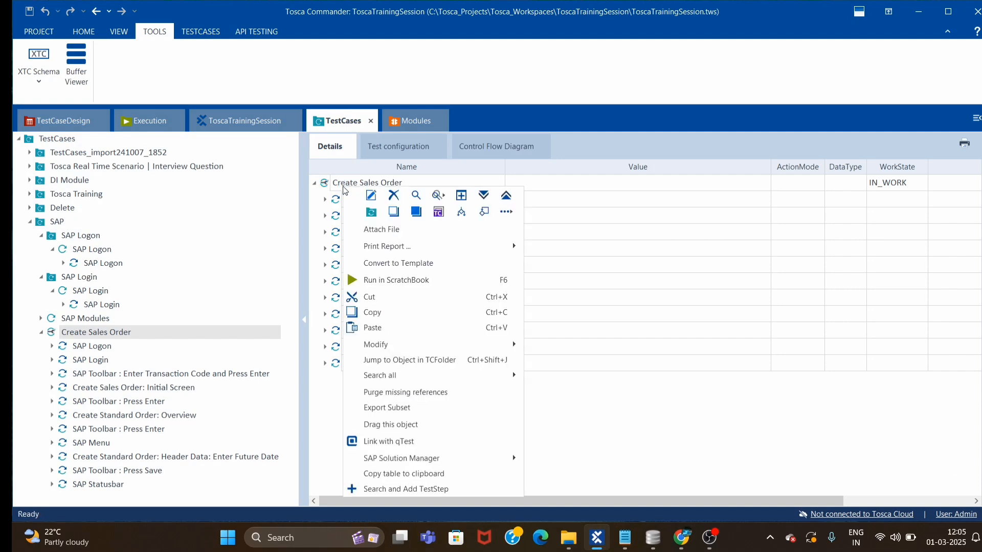
left_click(382, 280)
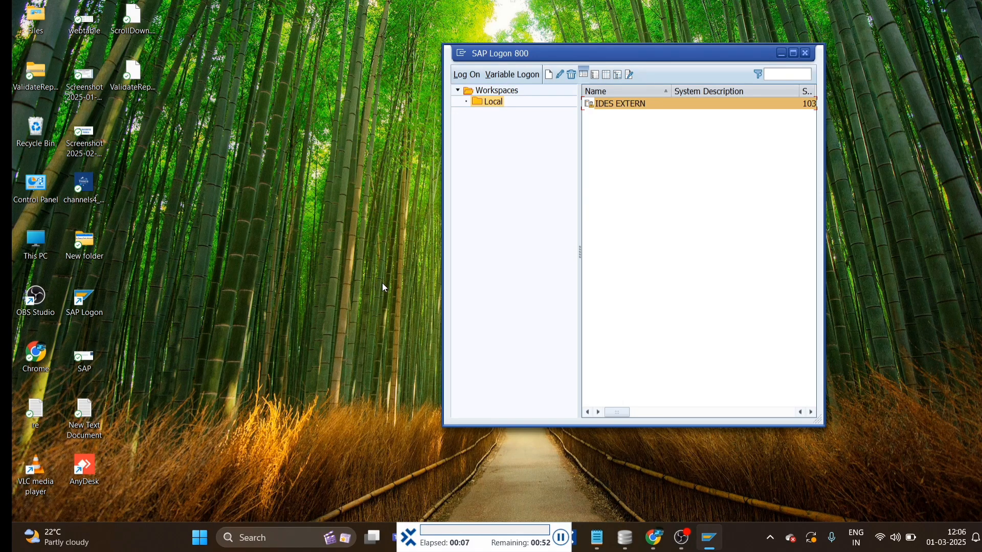
Enter the SAP logon credential and save the standard order with Ctrl+S.
key("Return")
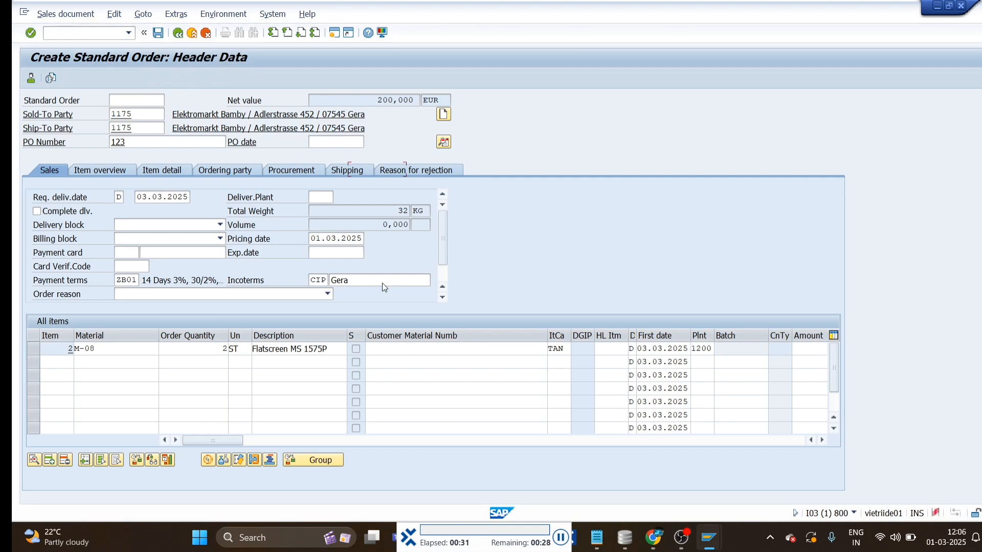
key("ctrl+s")
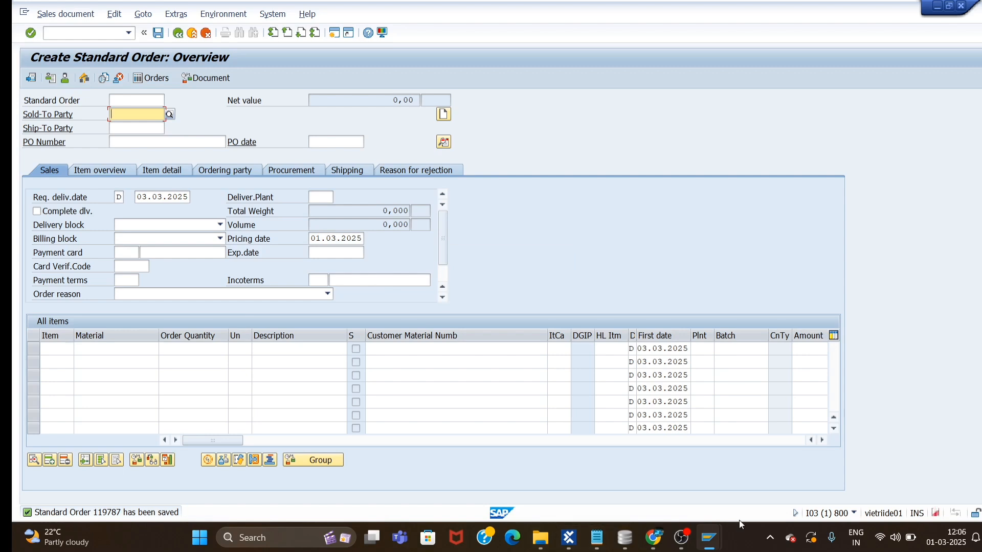
Bring the SAP order window forward, then return to Tosca Commander.
mouse_move(710, 542)
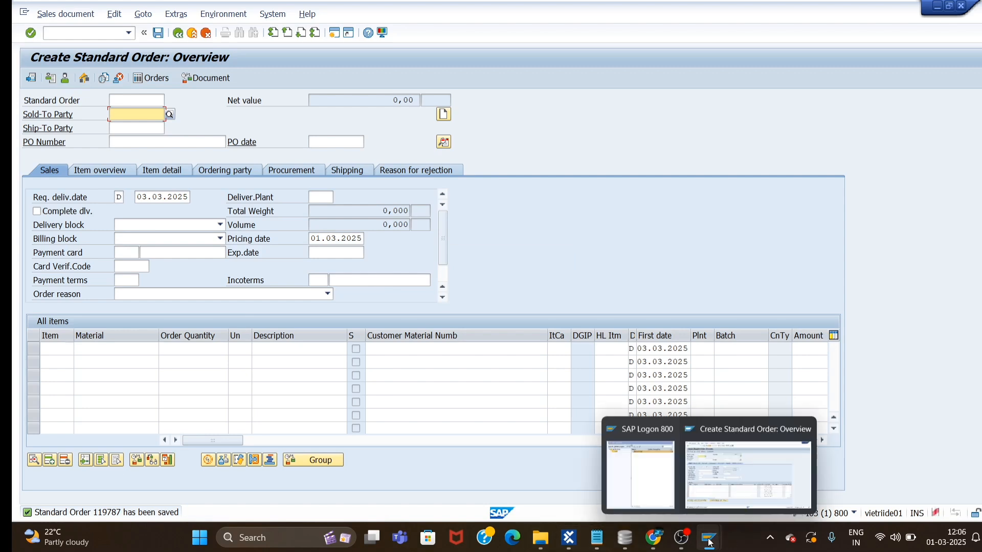
left_click(782, 469)
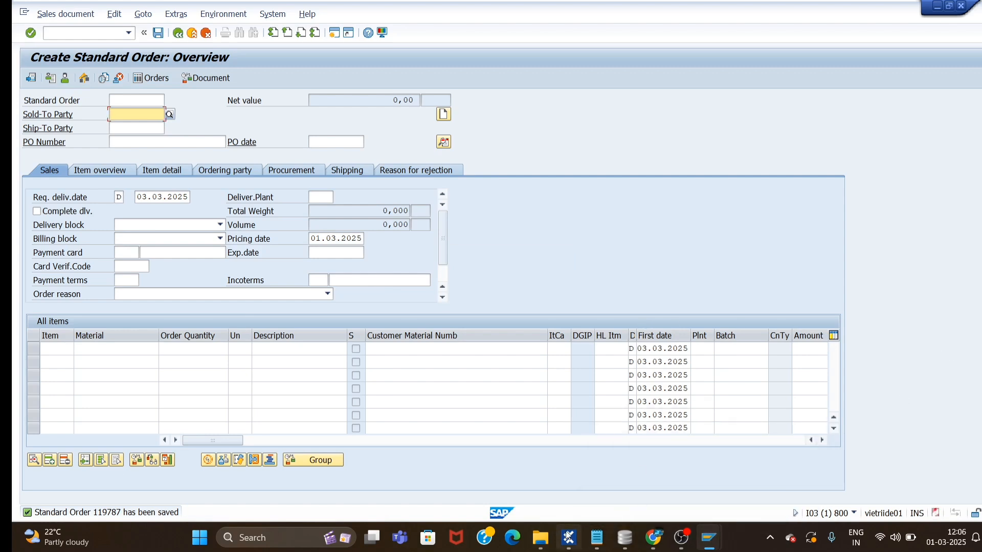
mouse_move(570, 538)
left_click(597, 490)
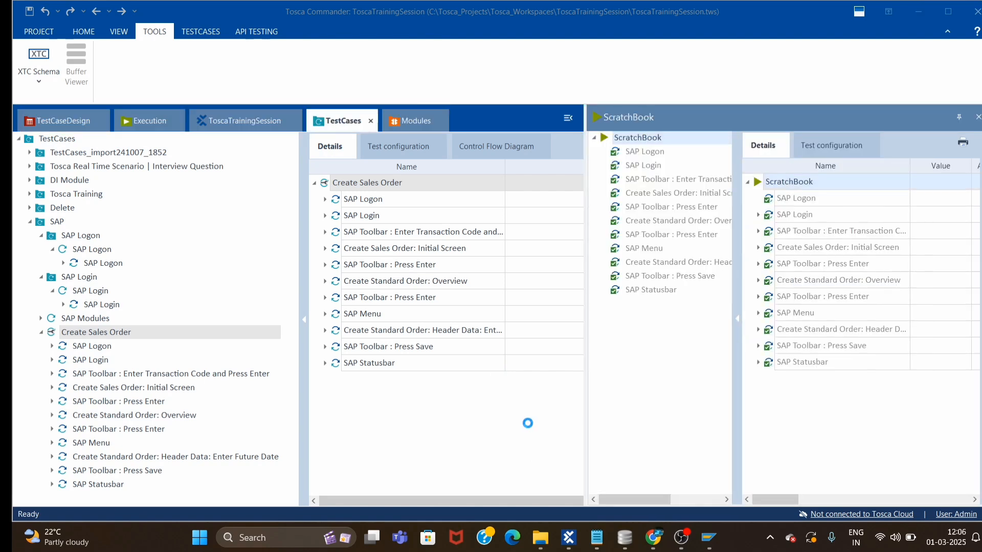
Dock the ScratchBook as a tabbed document and expand all steps of the run.
right_click(763, 125)
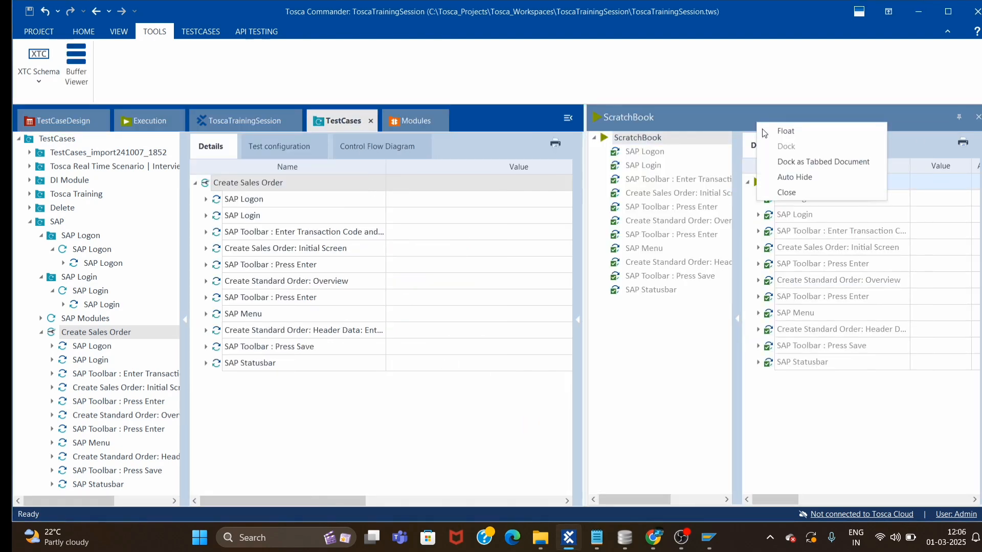
left_click(790, 167)
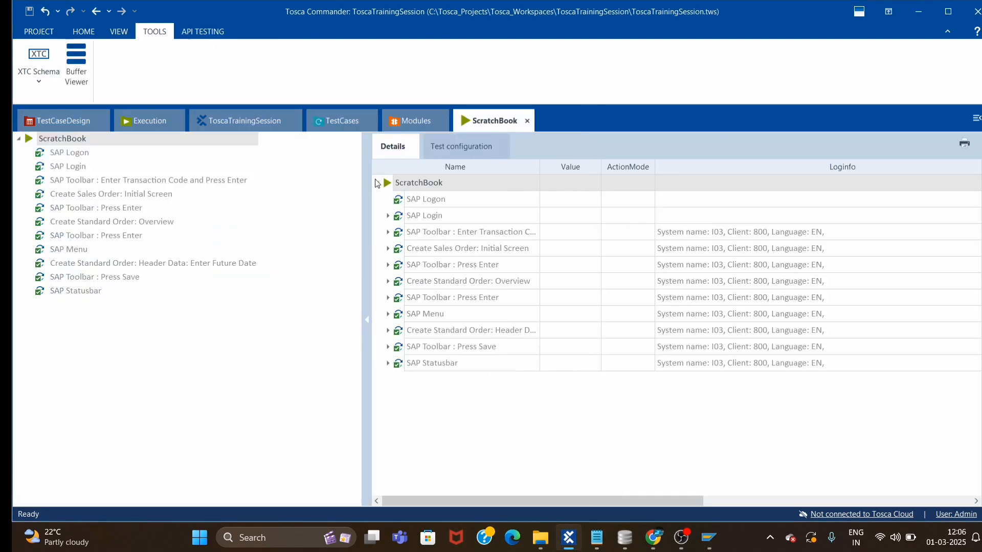
right_click(427, 186)
left_click(563, 195)
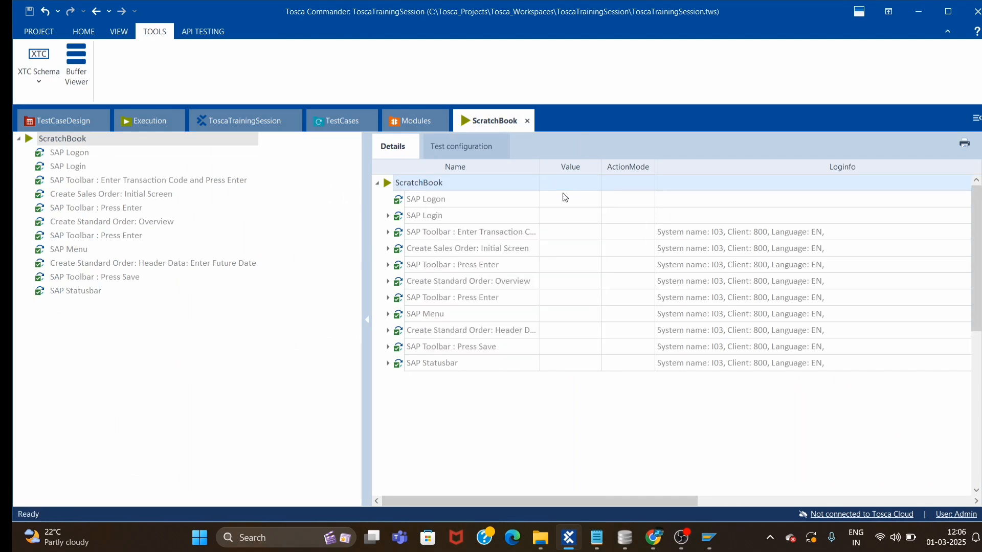
scroll(437, 290, "down", 1)
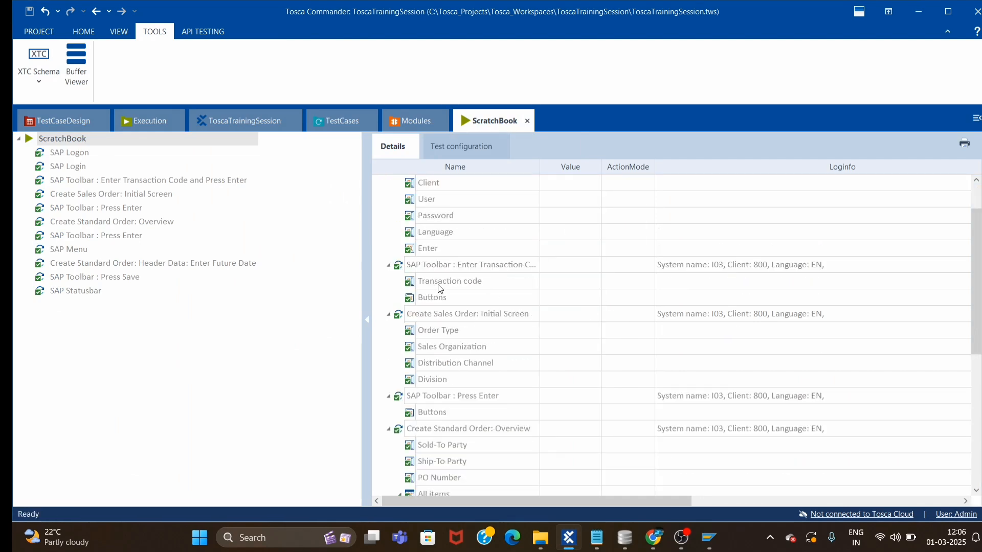
scroll(435, 294, "down", 6)
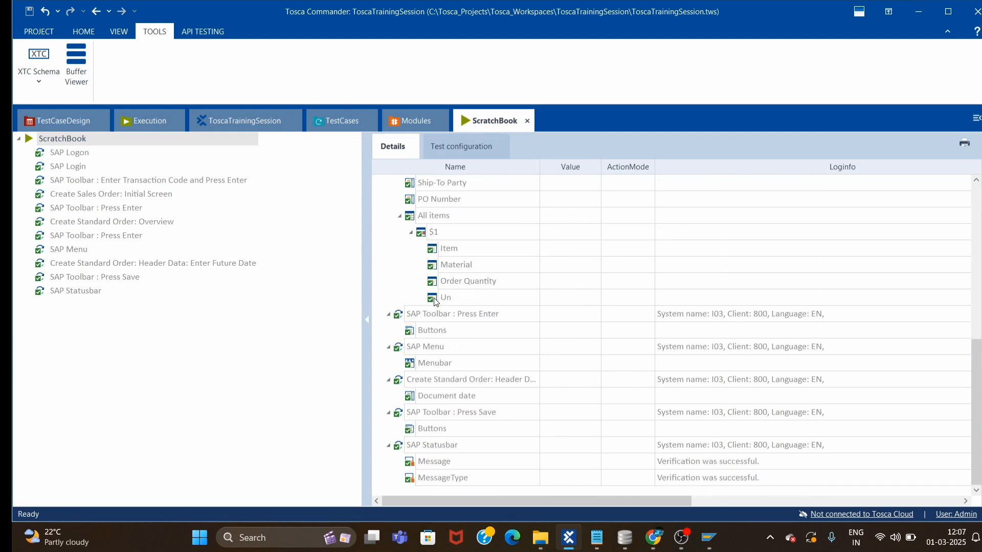
Check that the Message verification uses the orderNo buffer, then close the ScratchBook.
left_click(895, 467)
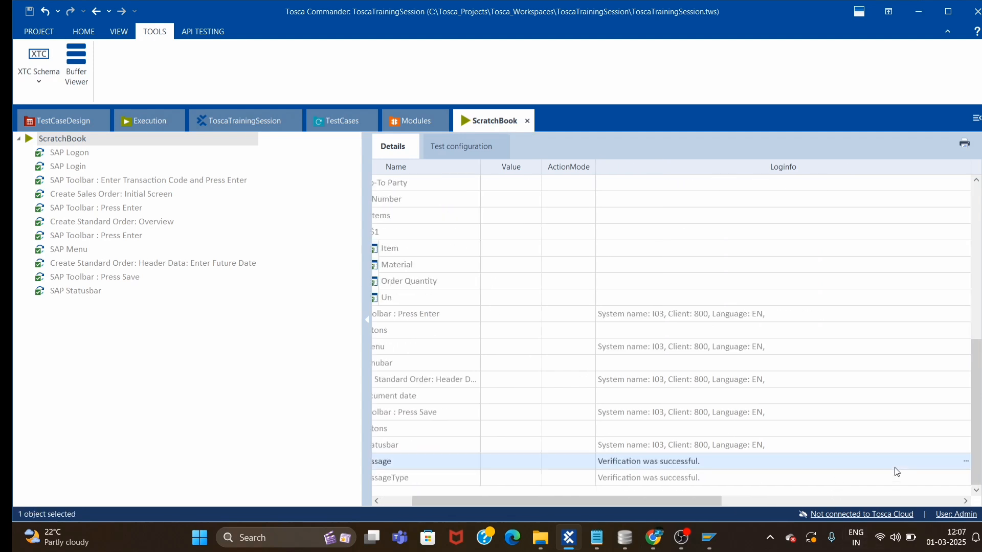
left_click(961, 478)
left_click(965, 467)
left_click(966, 463)
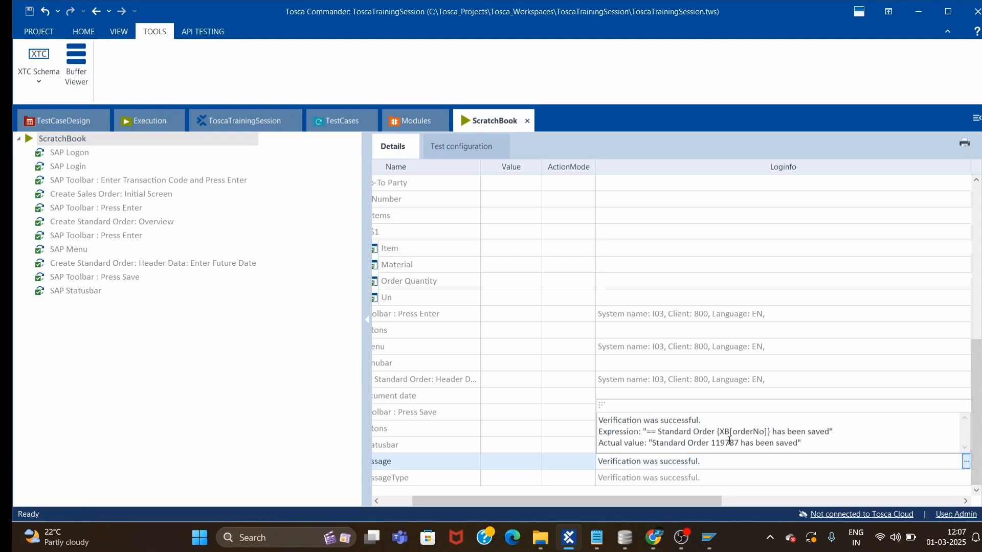
left_click_drag(737, 431, 759, 432)
left_click(563, 253)
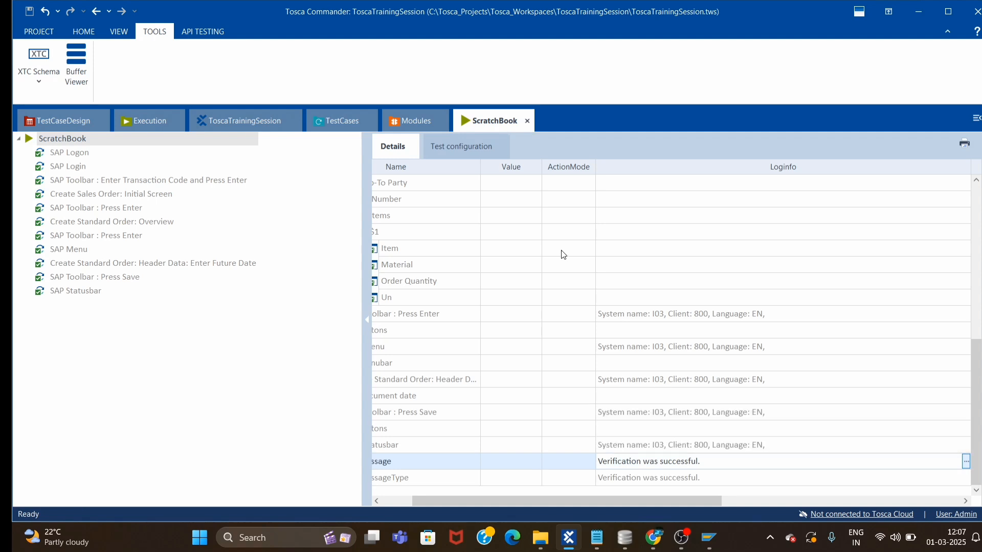
left_click_drag(476, 502, 380, 499)
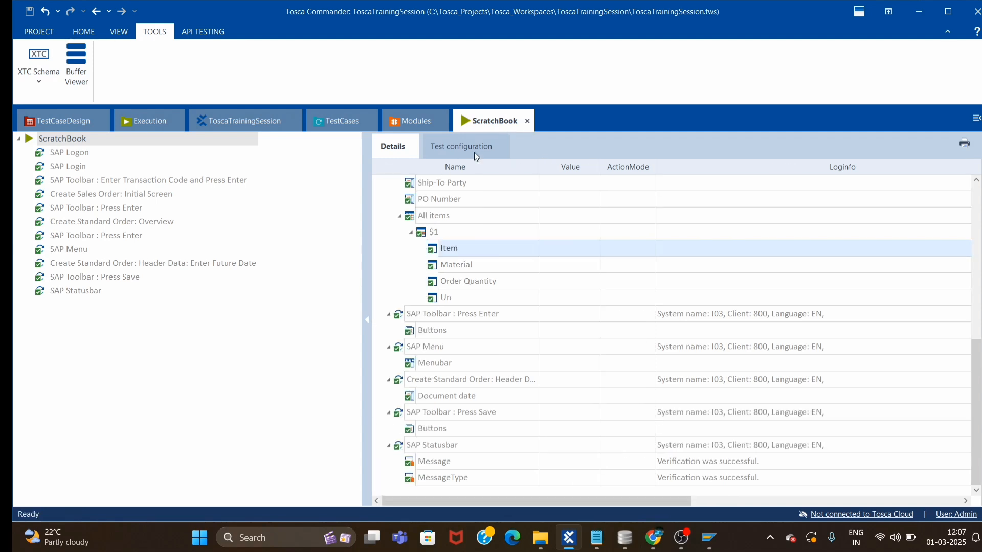
left_click(526, 122)
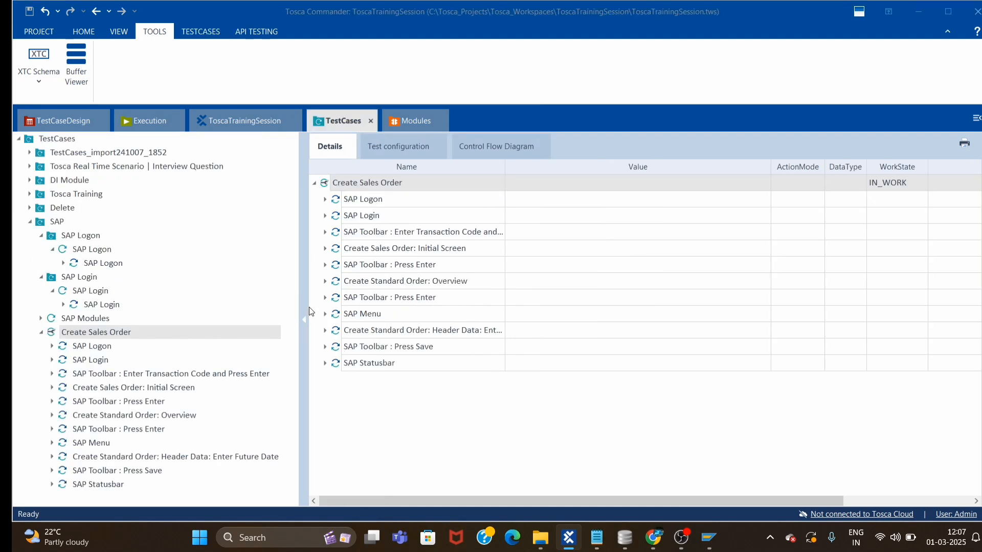
Activate Tosca Commander and widen the Name column of the test step list.
left_click(400, 404)
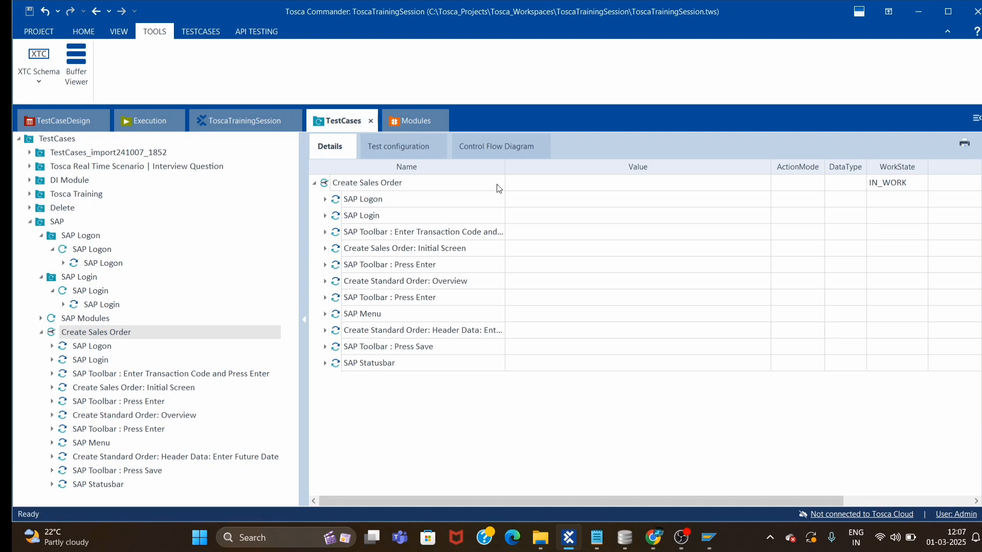
left_click_drag(504, 167, 521, 167)
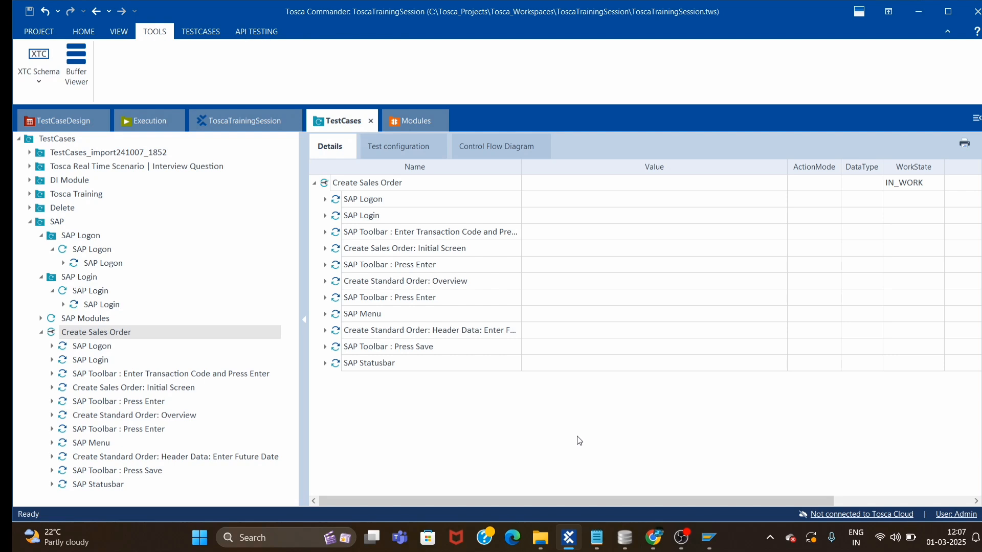
mouse_move(688, 549)
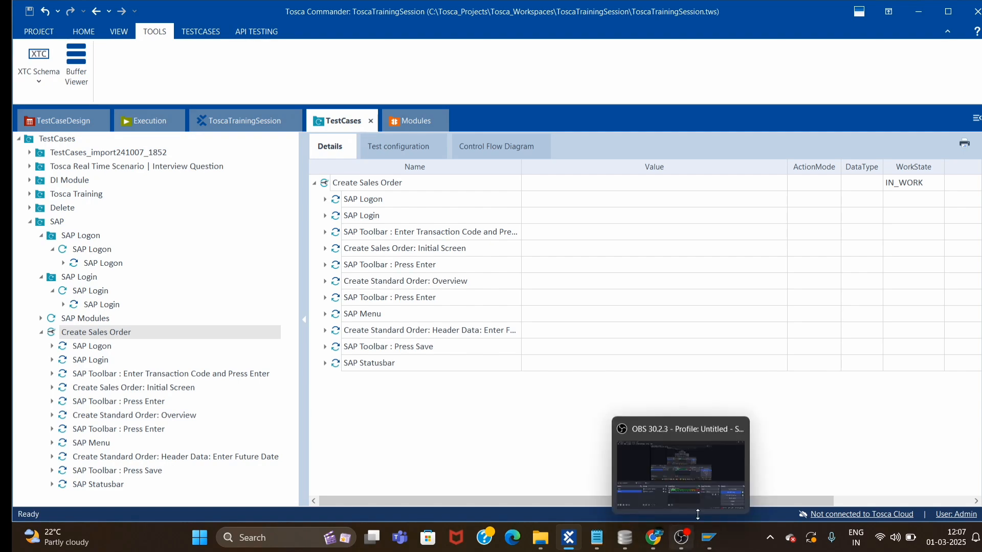